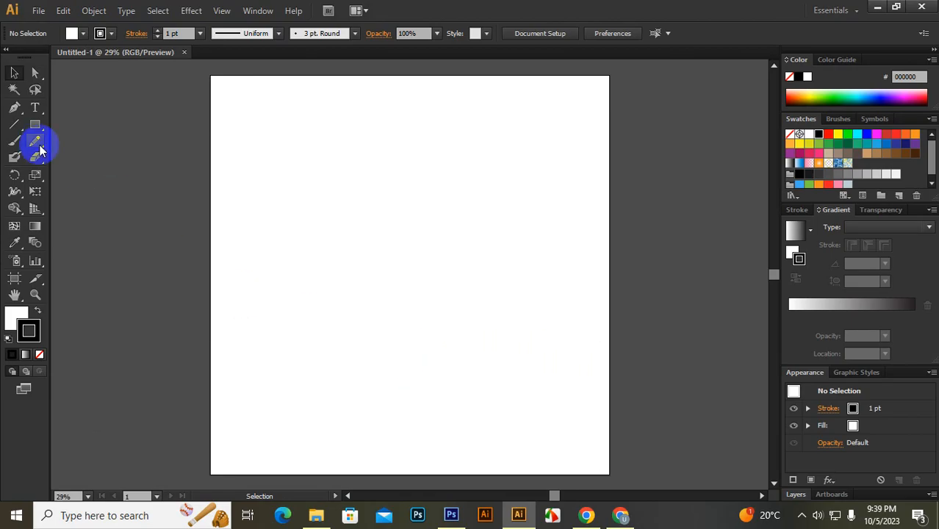
# Step: Draw a horizontal line across the upper part of the artboard and set its stroke weight to 73 pt
pyautogui.click(12, 126)
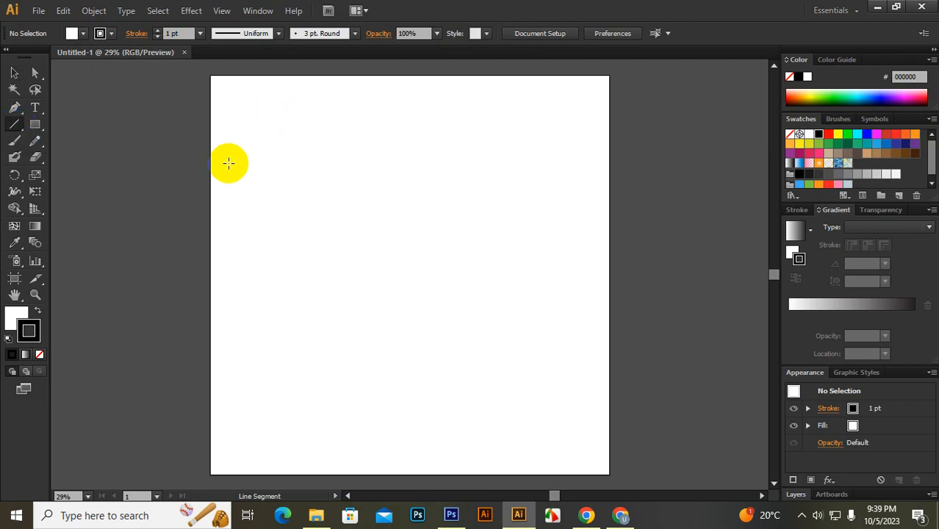
pyautogui.moveTo(233, 145); pyautogui.dragTo(546, 145)
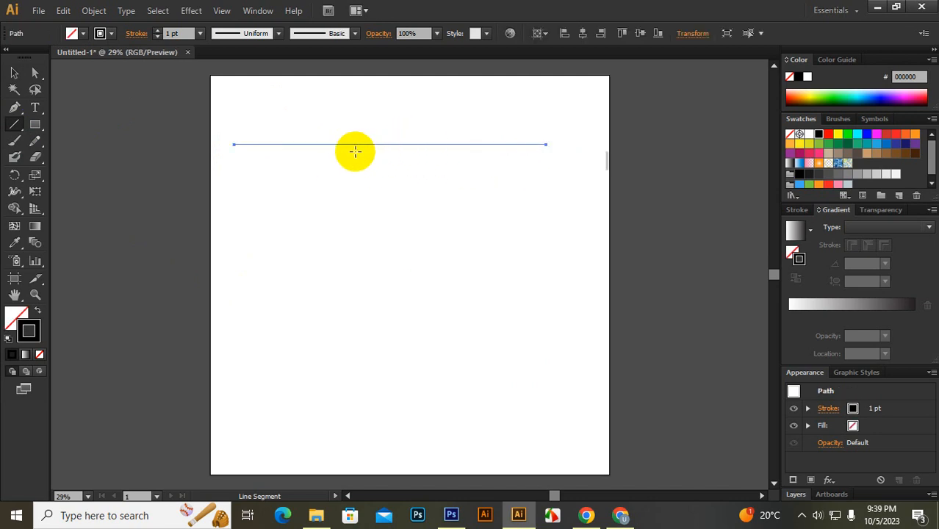
pyautogui.click(157, 31)
pyautogui.click(157, 30)
pyautogui.click(158, 31)
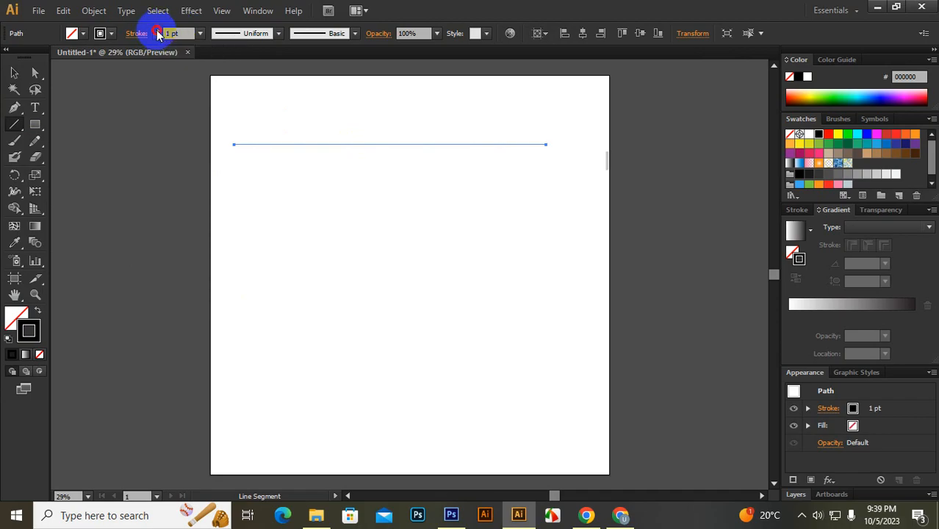
pyautogui.click(157, 30)
pyautogui.click(157, 31)
pyautogui.click(157, 31)
pyautogui.click(157, 30)
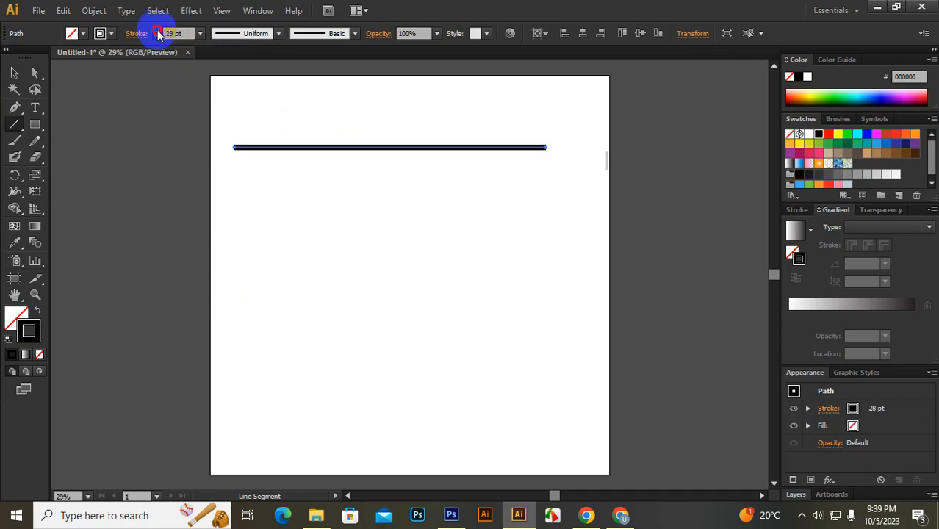
pyautogui.click(157, 31)
pyautogui.click(158, 31)
pyautogui.click(158, 31)
pyautogui.click(157, 31)
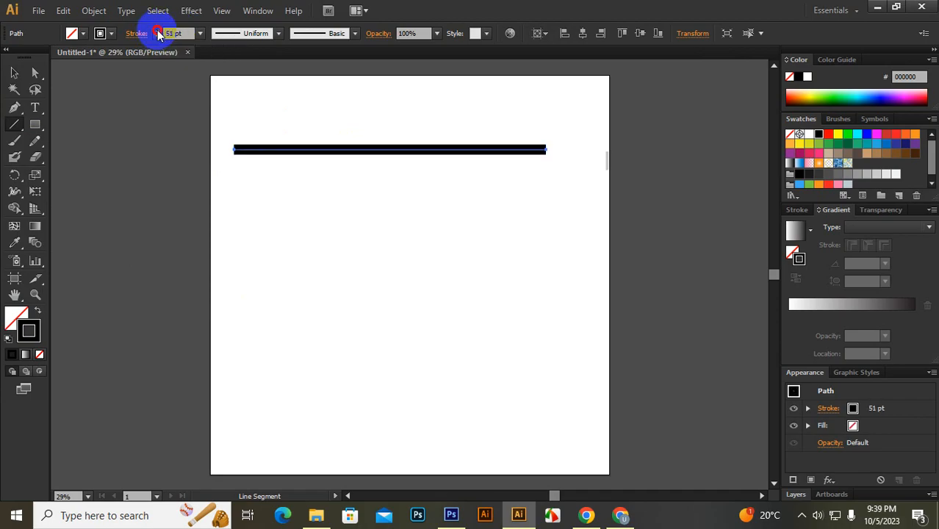
pyautogui.click(157, 31)
pyautogui.click(157, 31)
pyautogui.click(157, 31)
pyautogui.click(157, 31)
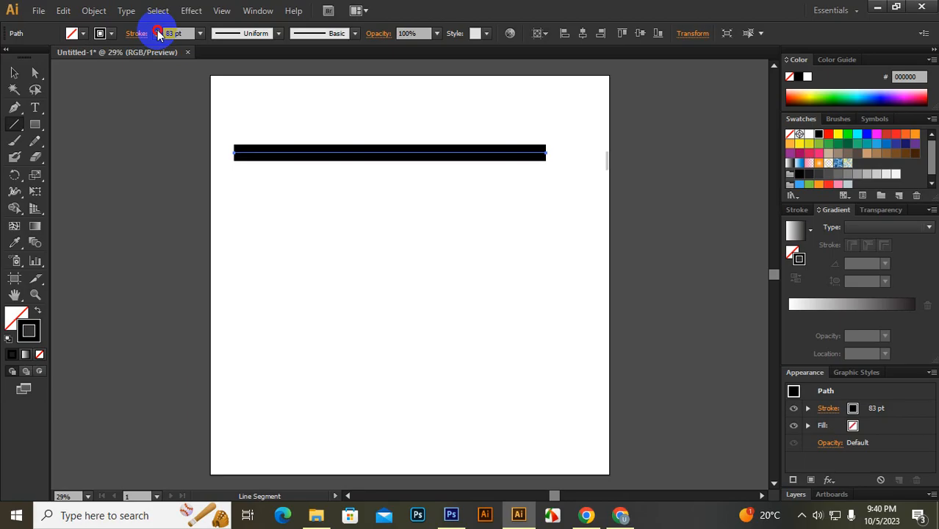
pyautogui.click(158, 31)
pyautogui.click(158, 31)
pyautogui.click(157, 31)
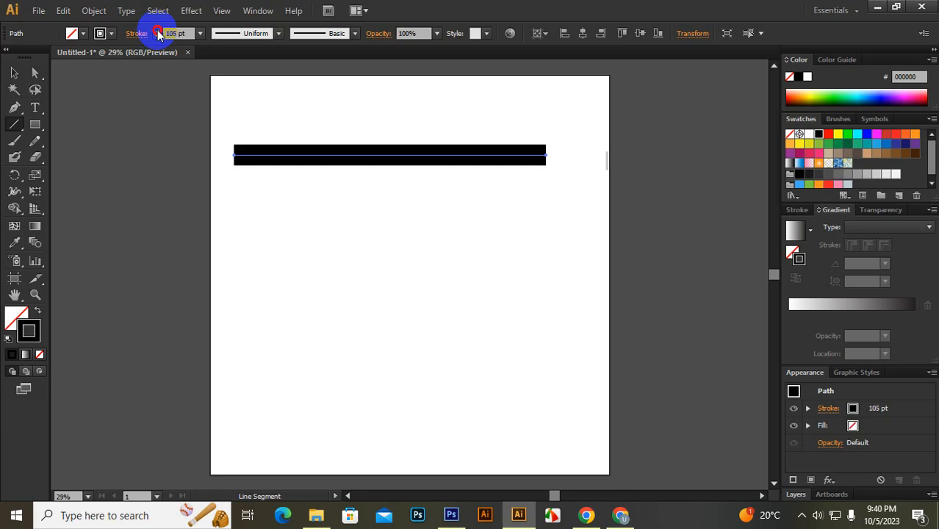
pyautogui.click(157, 31)
pyautogui.click(157, 36)
pyautogui.click(157, 37)
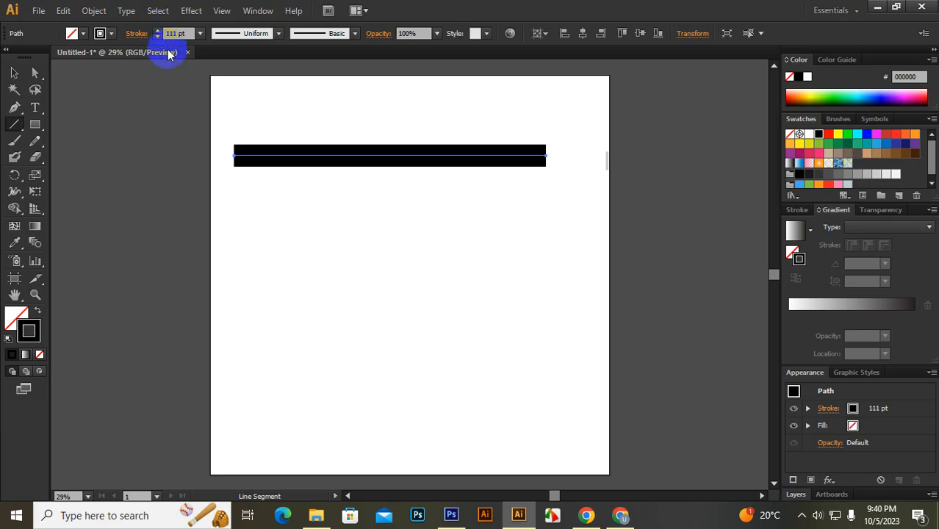
pyautogui.click(157, 37)
pyautogui.click(157, 37)
pyautogui.click(157, 36)
pyautogui.click(158, 37)
pyautogui.click(157, 37)
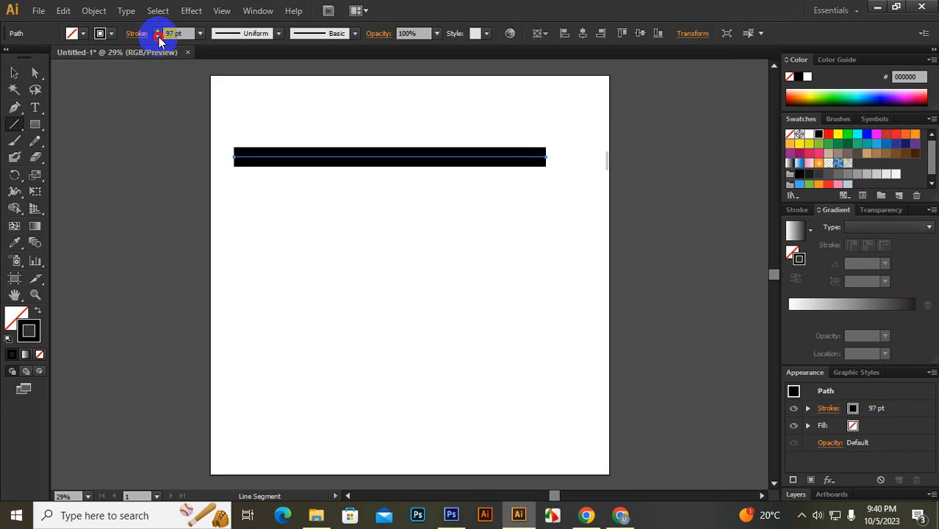
pyautogui.click(157, 37)
pyautogui.click(158, 37)
pyautogui.click(157, 36)
pyautogui.click(157, 37)
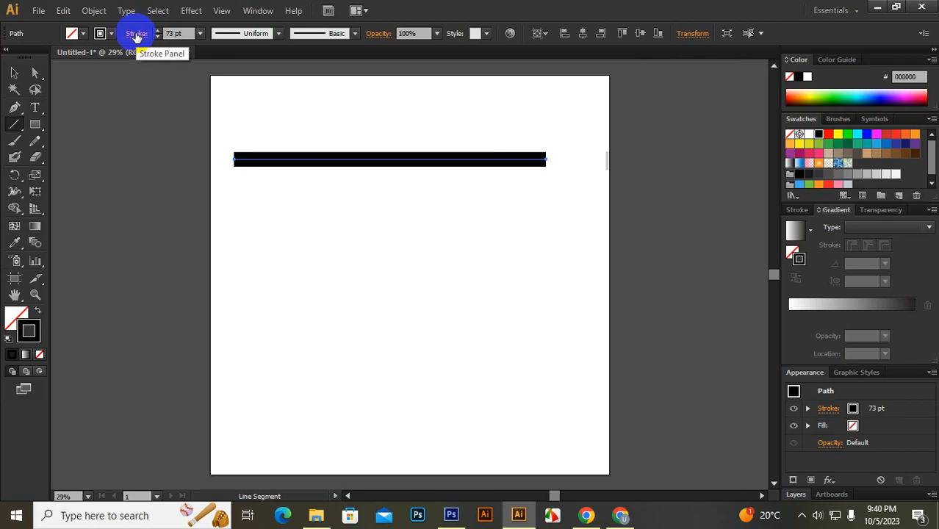
# Step: Float the stroke settings beside the artboard's upper right corner and show their full options
pyautogui.click(136, 35)
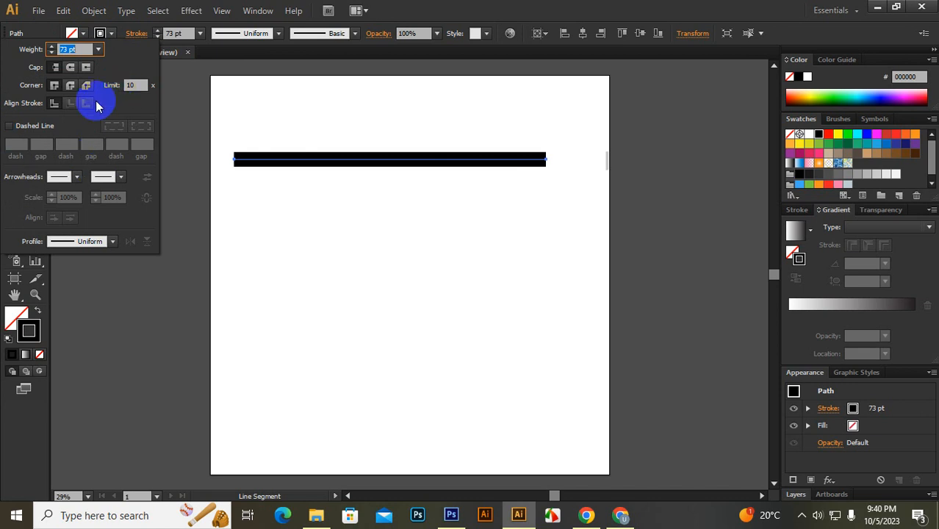
pyautogui.click(505, 6)
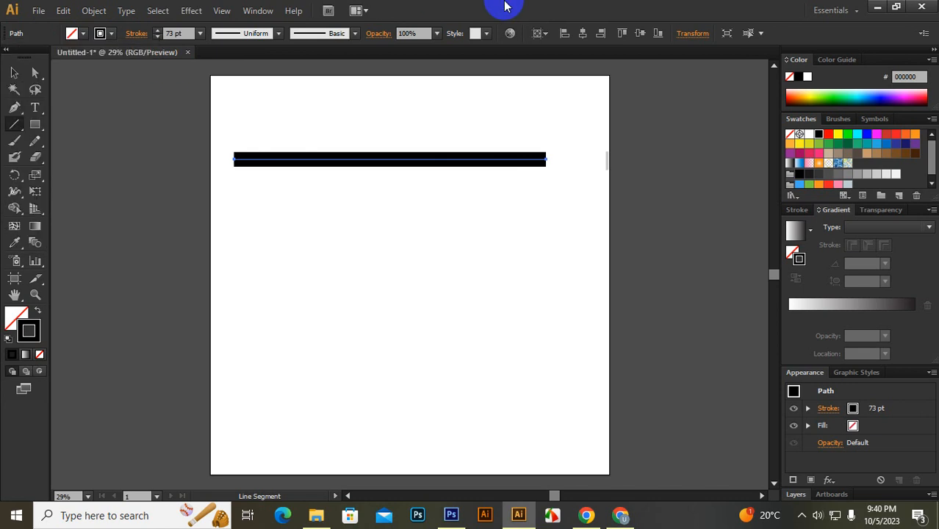
pyautogui.click(266, 7)
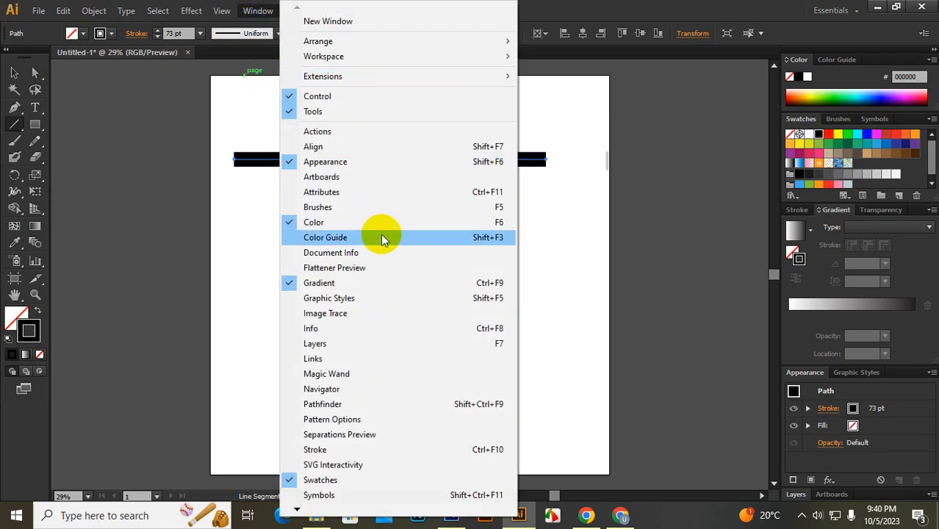
pyautogui.click(341, 451)
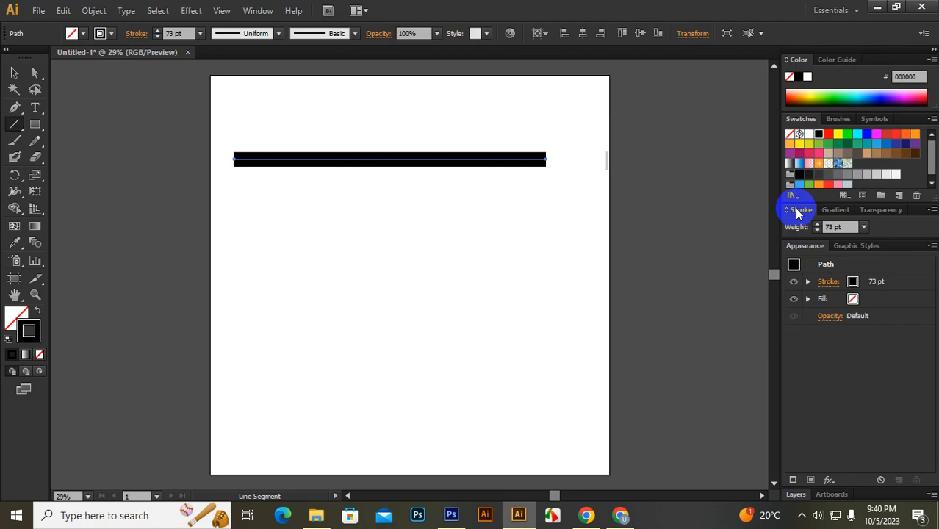
pyautogui.moveTo(798, 213); pyautogui.dragTo(504, 233)
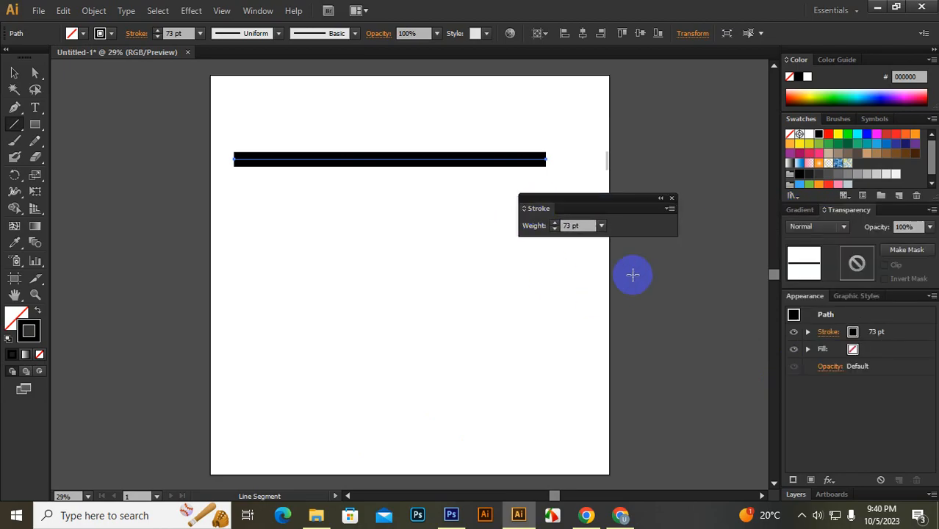
pyautogui.moveTo(587, 210)
pyautogui.mouseDown()
pyautogui.moveTo(654, 152)
pyautogui.moveTo(665, 87)
pyautogui.mouseUp()
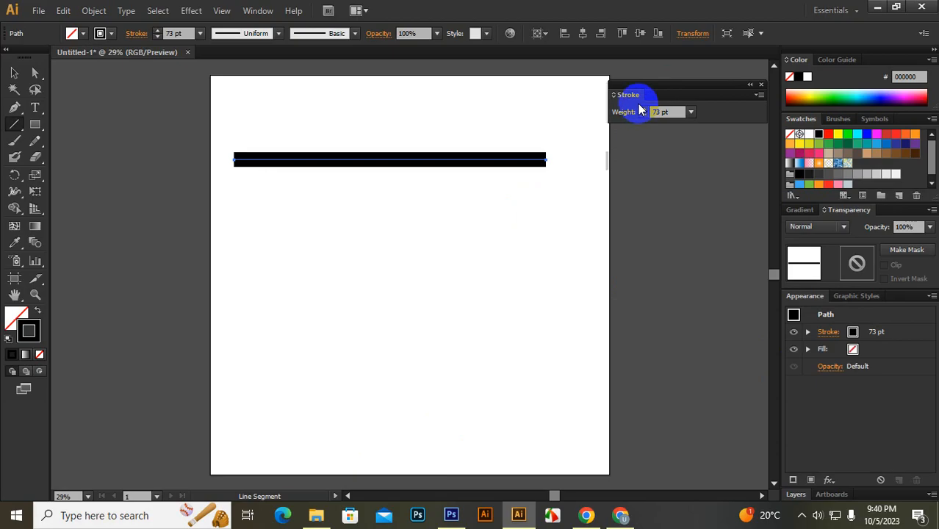
pyautogui.click(760, 96)
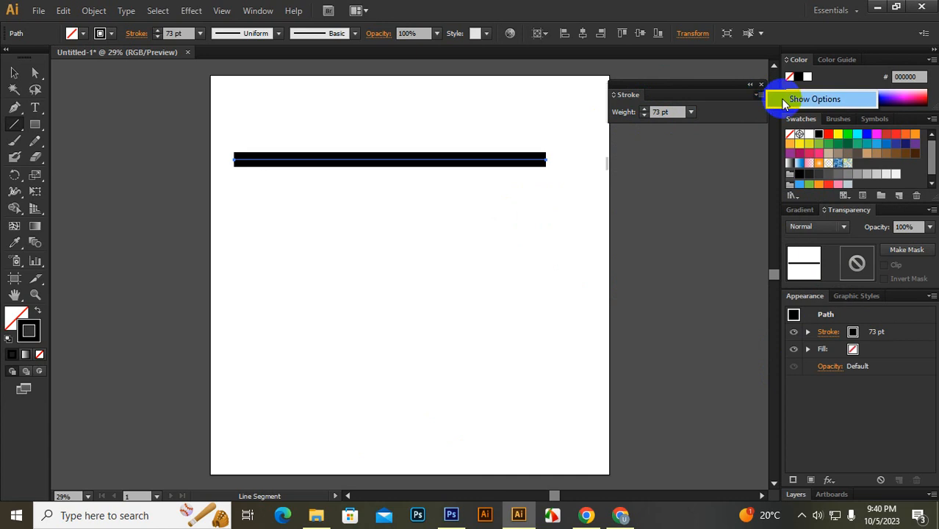
pyautogui.click(784, 102)
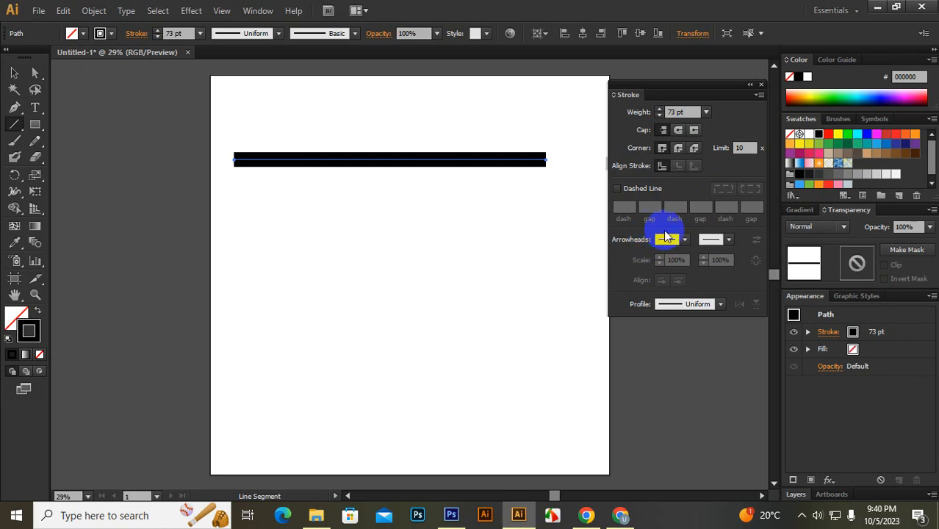
# Step: Duplicate the line a short distance below itself and repeat the copy to make three evenly spaced lines
pyautogui.click(14, 72)
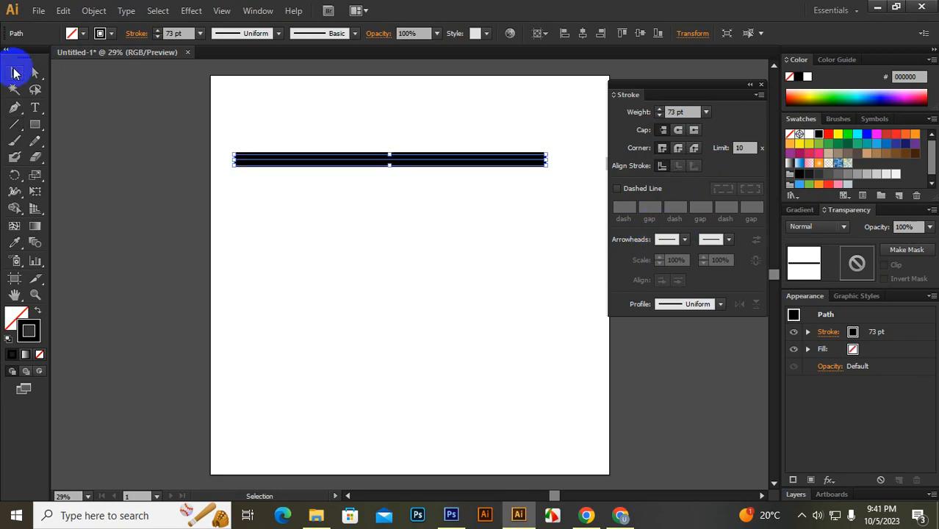
pyautogui.keyDown('alt'); pyautogui.moveTo(447, 157); pyautogui.dragTo(444, 189); pyautogui.keyUp('alt')
pyautogui.hotkey('ctrl', 'd')
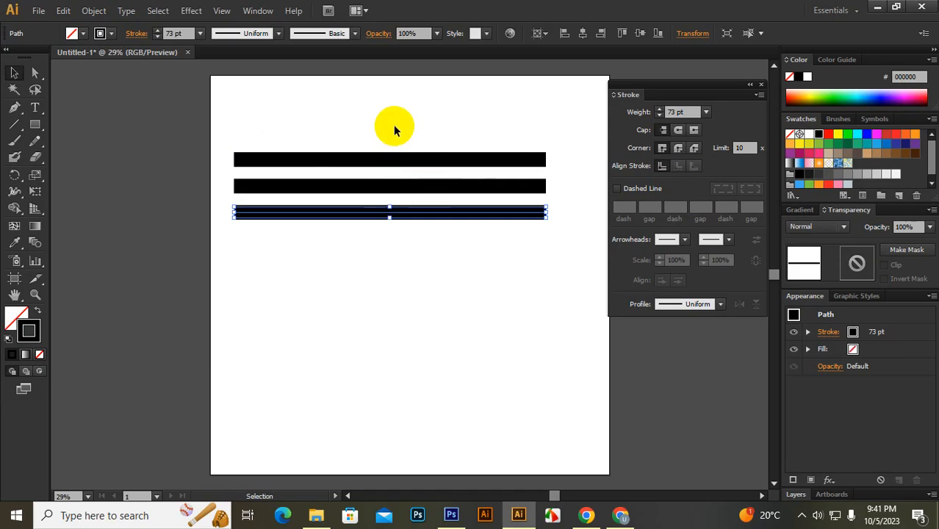
# Step: Apply a round cap to the ends of the top line
pyautogui.click(450, 163)
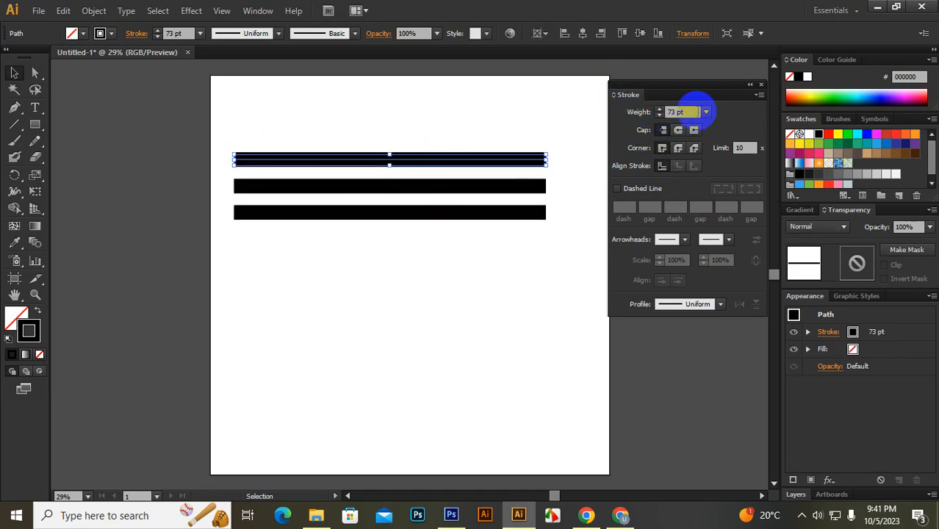
pyautogui.click(680, 111)
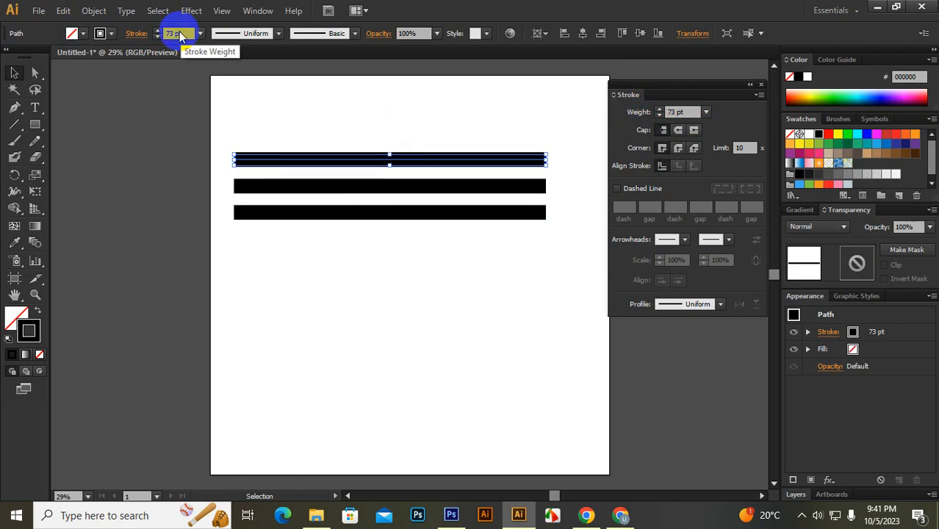
pyautogui.scroll(4, 520, 153)
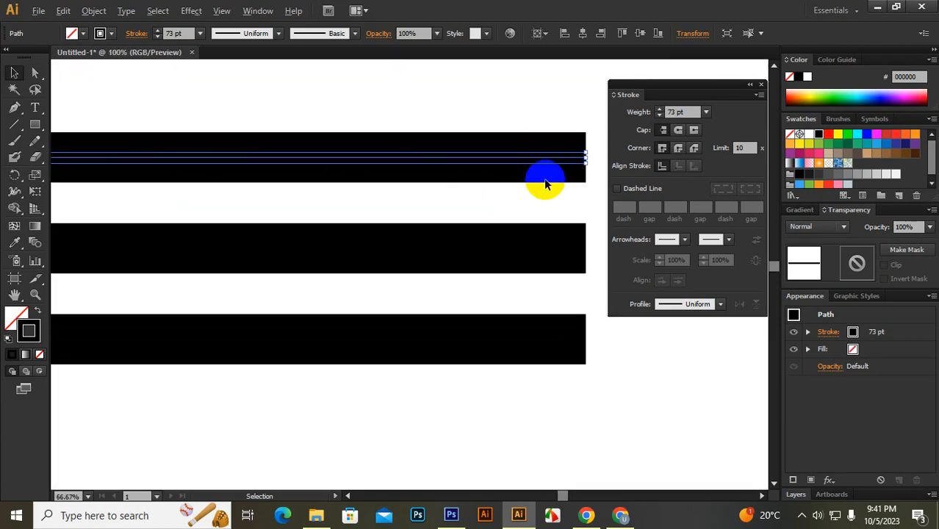
pyautogui.moveTo(556, 190); pyautogui.dragTo(422, 196)
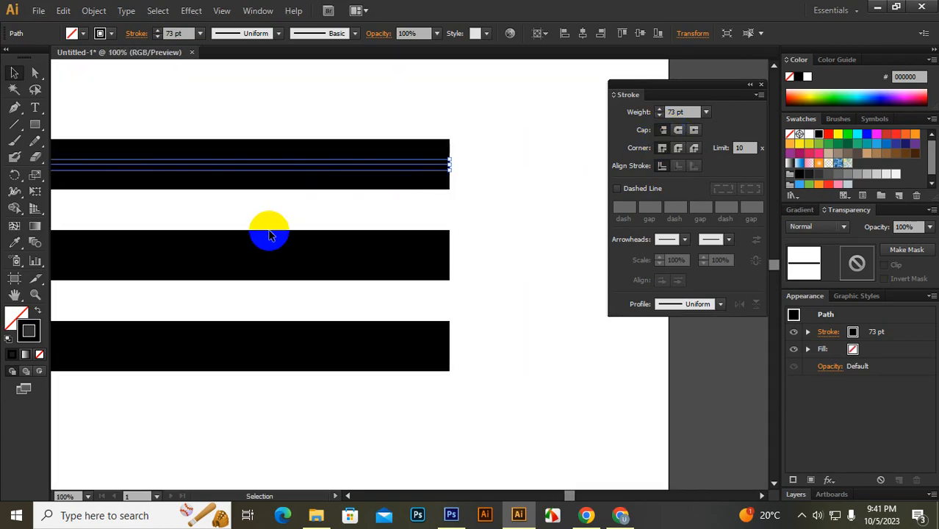
pyautogui.scroll(-2, 199, 237)
pyautogui.moveTo(142, 238); pyautogui.dragTo(398, 234)
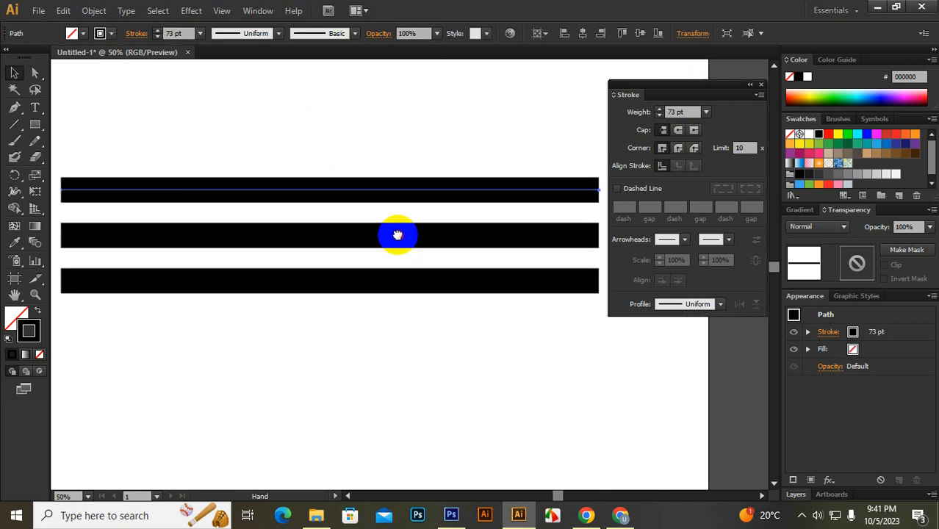
pyautogui.scroll(-1, 383, 227)
pyautogui.scroll(1, 383, 227)
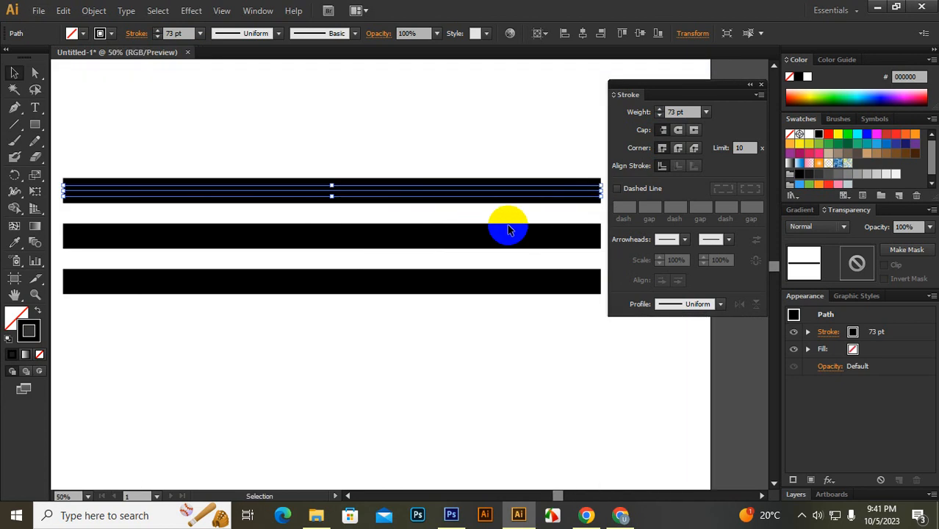
pyautogui.click(674, 129)
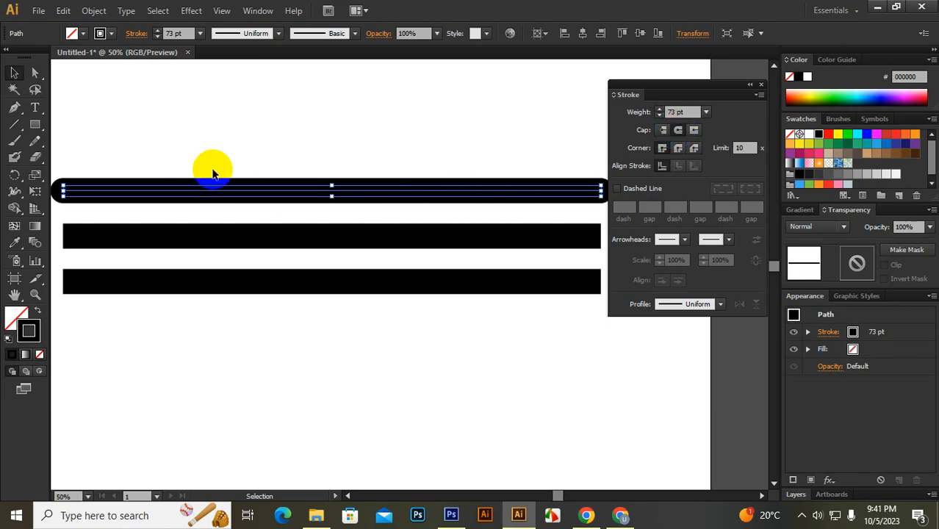
pyautogui.scroll(-1, 226, 252)
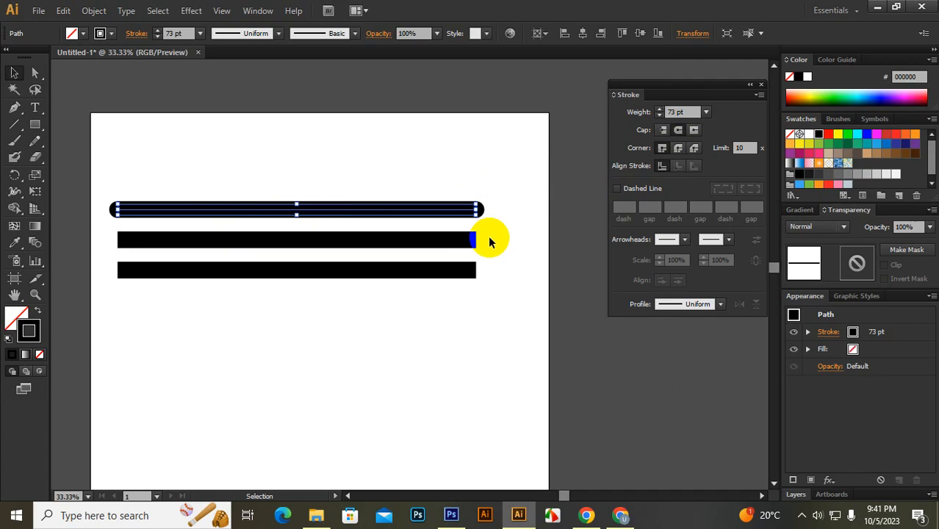
pyautogui.click(508, 235)
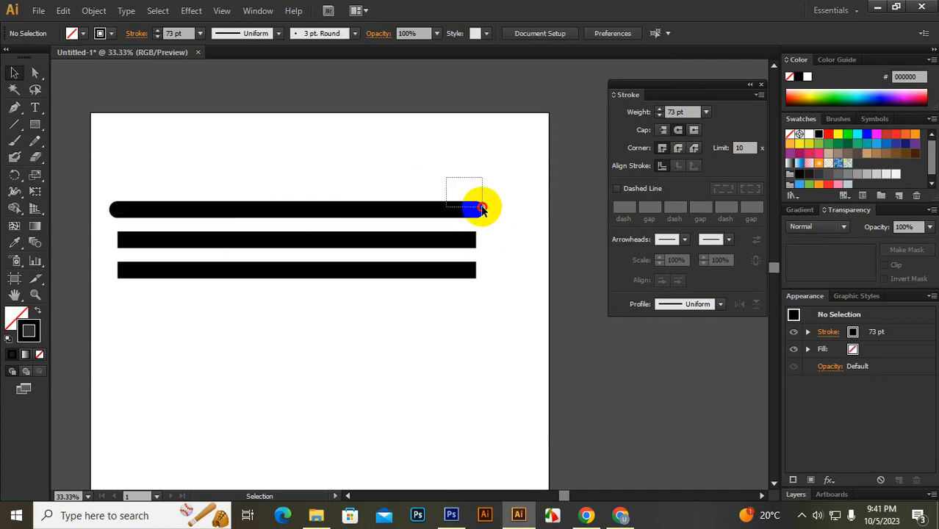
pyautogui.moveTo(481, 209)
pyautogui.mouseDown()
pyautogui.moveTo(504, 245)
pyautogui.moveTo(478, 210)
pyautogui.moveTo(481, 231)
pyautogui.mouseUp()
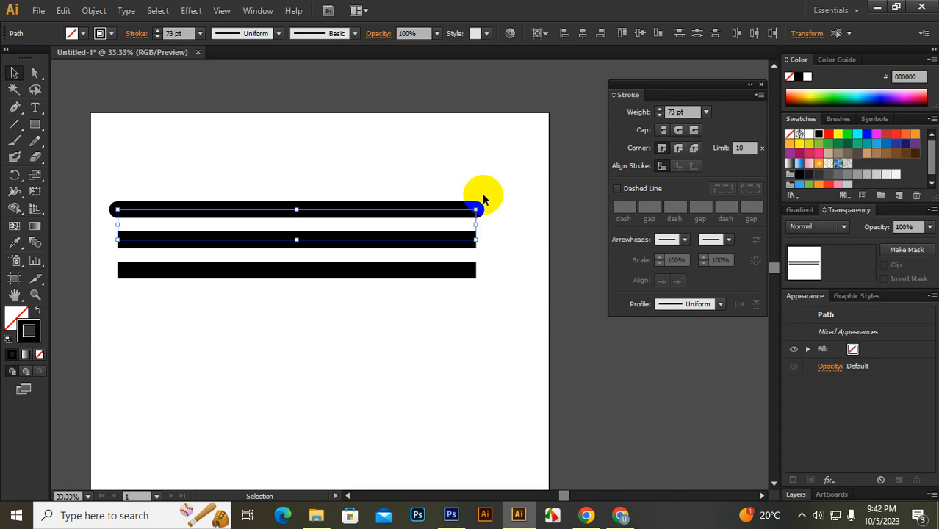
pyautogui.click(461, 209)
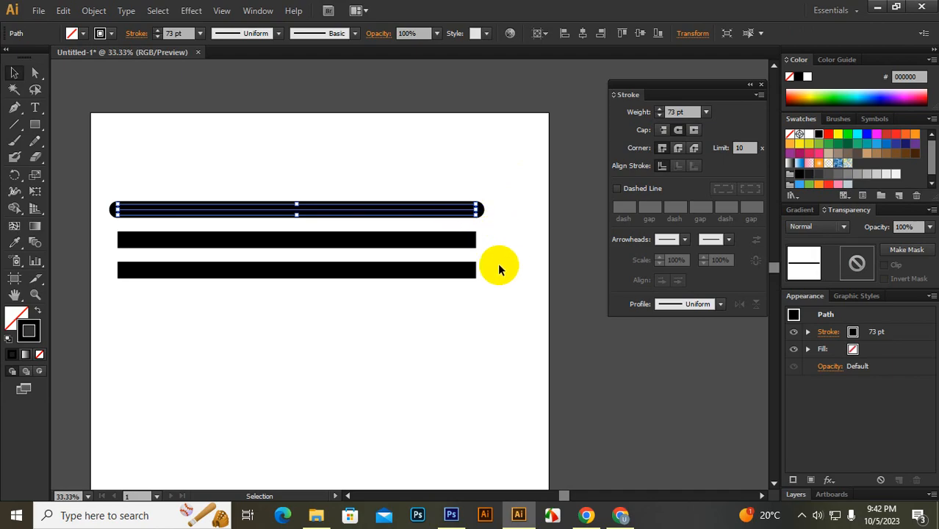
# Step: Apply a projecting cap to the bottom line and view the right ends of the lines up close
pyautogui.click(438, 276)
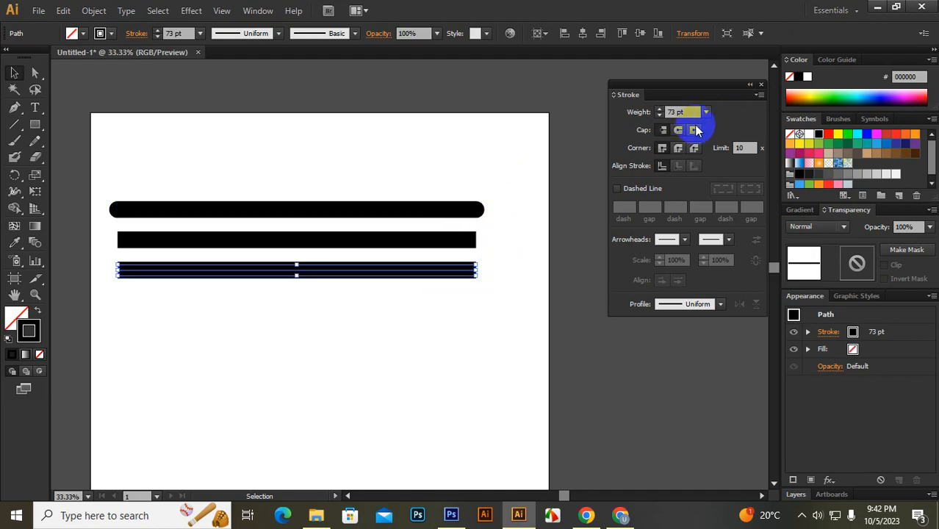
pyautogui.click(695, 131)
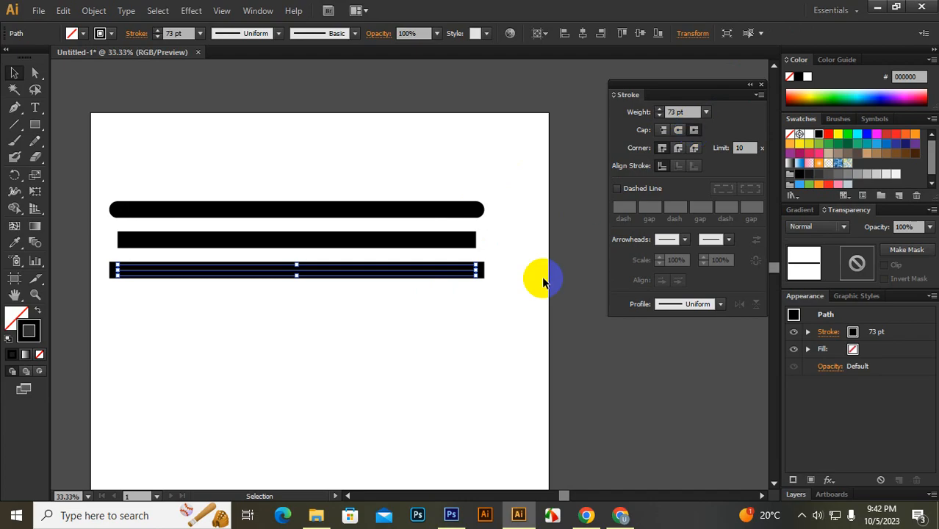
pyautogui.click(455, 330)
pyautogui.moveTo(454, 301); pyautogui.dragTo(514, 263)
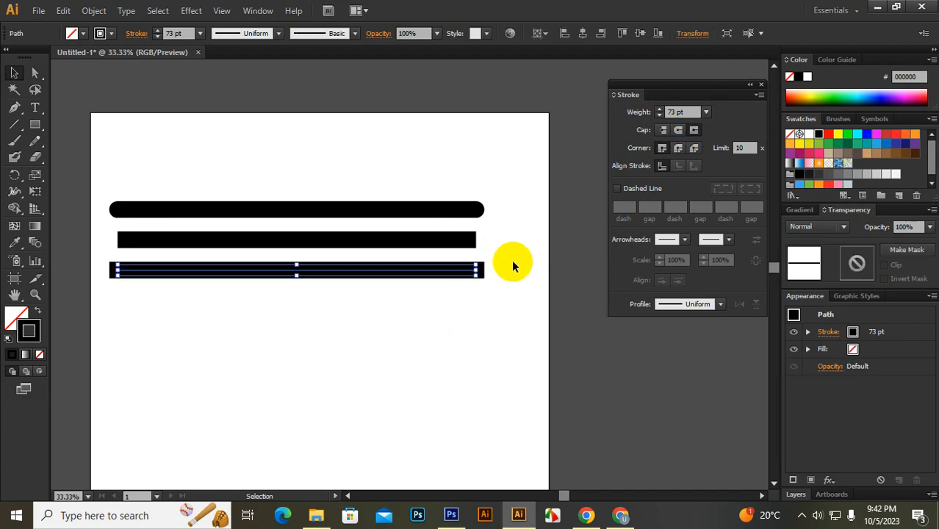
pyautogui.hotkey('ctrl', '1')
pyautogui.hotkey('ctrl', '=')
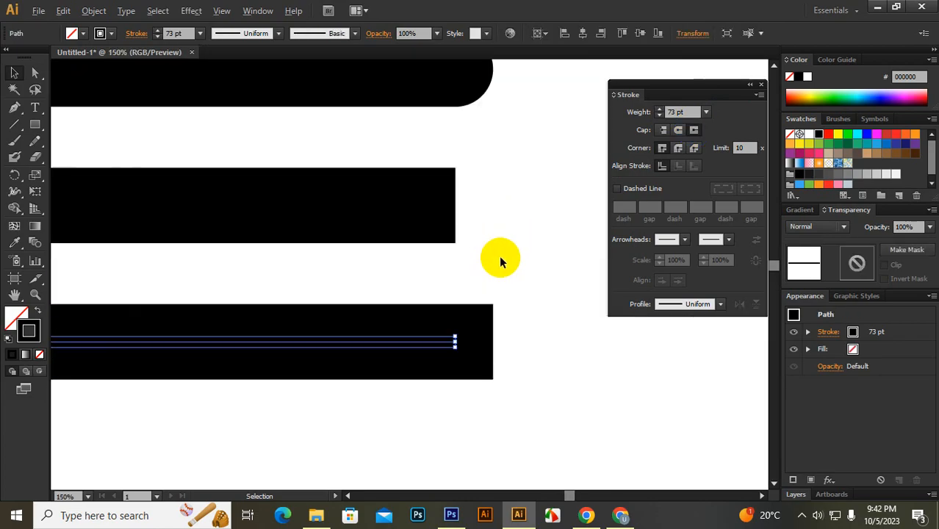
pyautogui.click(471, 346)
pyautogui.moveTo(390, 395)
pyautogui.mouseDown()
pyautogui.moveTo(413, 385)
pyautogui.moveTo(474, 319)
pyautogui.moveTo(456, 343)
pyautogui.mouseUp()
pyautogui.click(456, 344)
pyautogui.scroll(1, 454, 342)
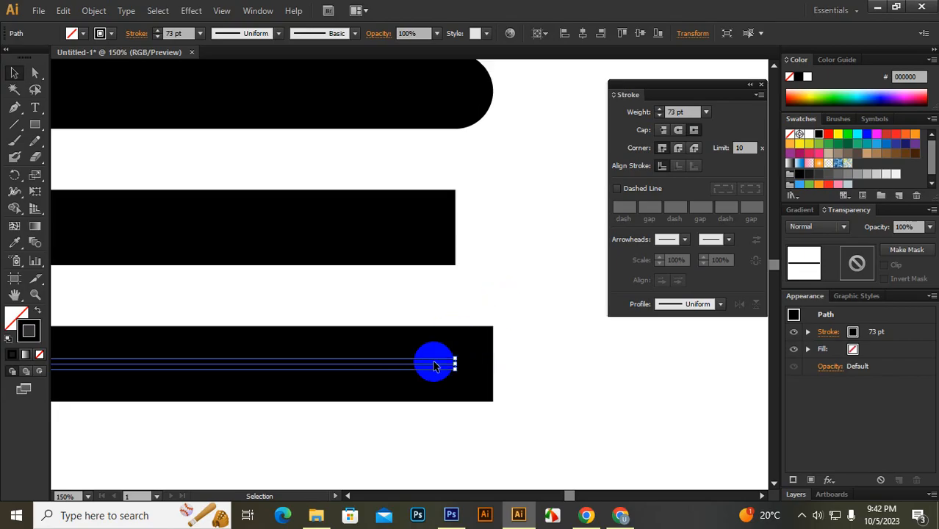
# Step: Delete all three horizontal lines and fit the empty artboard in the window
pyautogui.moveTo(372, 412)
pyautogui.mouseDown()
pyautogui.moveTo(420, 260)
pyautogui.moveTo(514, 24)
pyautogui.moveTo(474, 216)
pyautogui.mouseUp()
pyautogui.scroll(-6, 474, 216)
pyautogui.scroll(-1, 467, 220)
pyautogui.scroll(1, 468, 221)
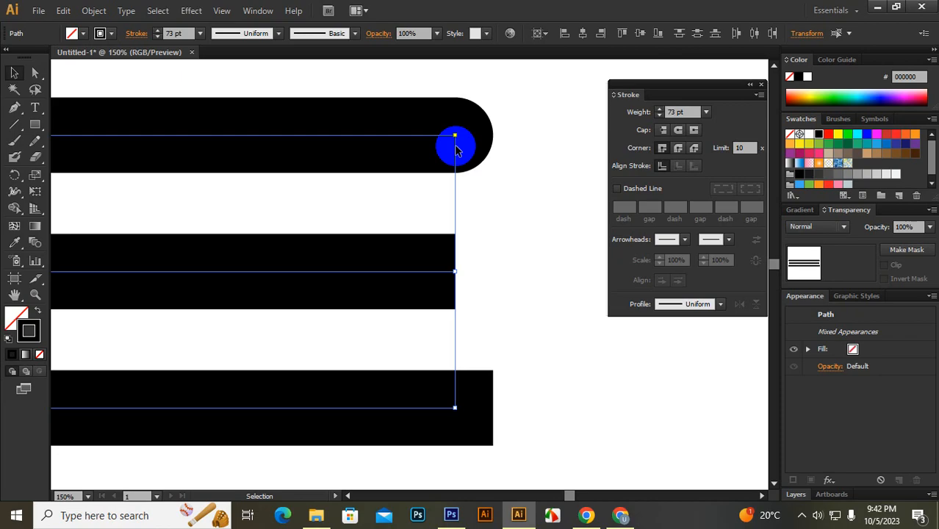
pyautogui.press('Delete')
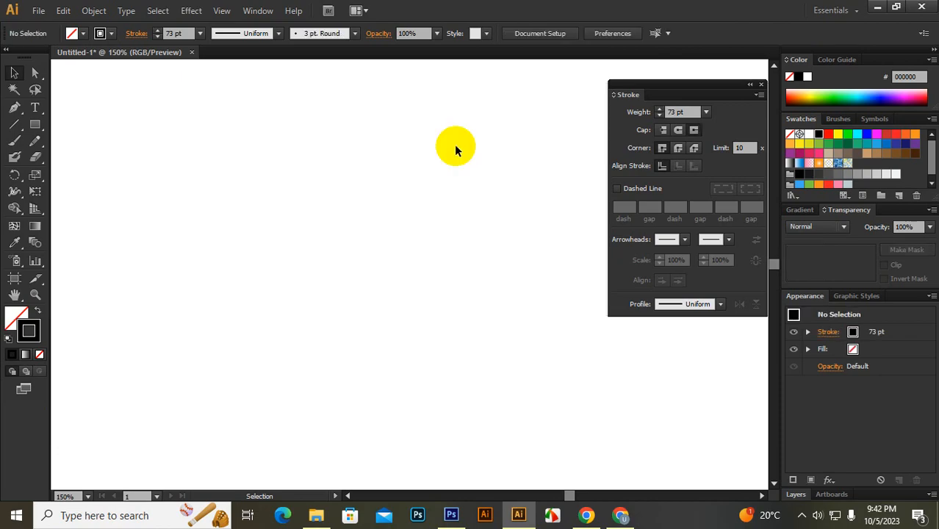
pyautogui.hotkey('ctrl', '0')
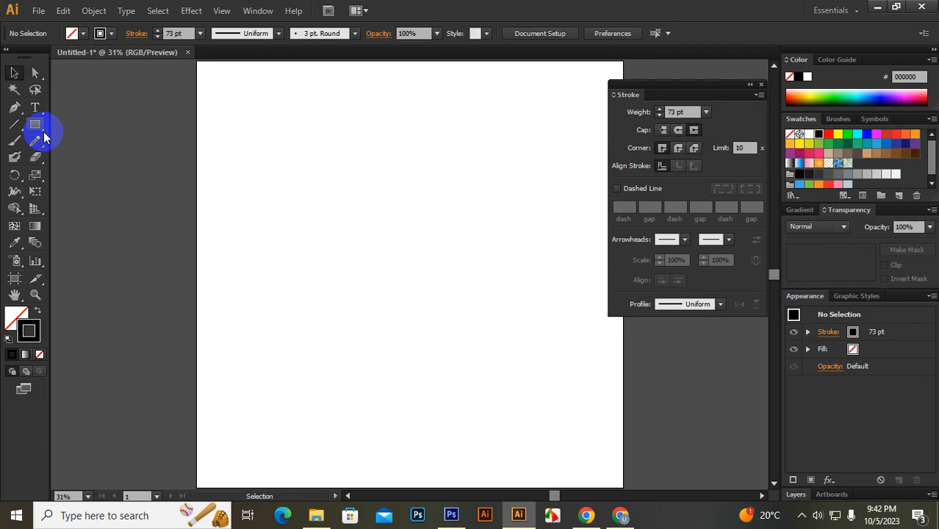
# Step: Draw a nearly square rectangle in the artboard's upper left area and duplicate it directly to the right
pyautogui.click(35, 124)
pyautogui.moveTo(260, 119)
pyautogui.mouseDown()
pyautogui.moveTo(396, 253)
pyautogui.moveTo(356, 209)
pyautogui.mouseUp()
pyautogui.click(14, 73)
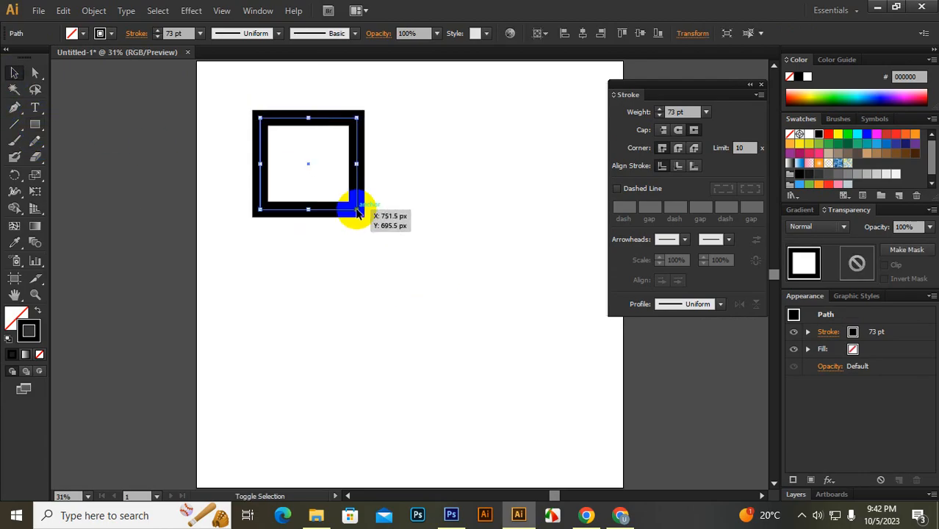
pyautogui.moveTo(270, 122); pyautogui.dragTo(415, 116)
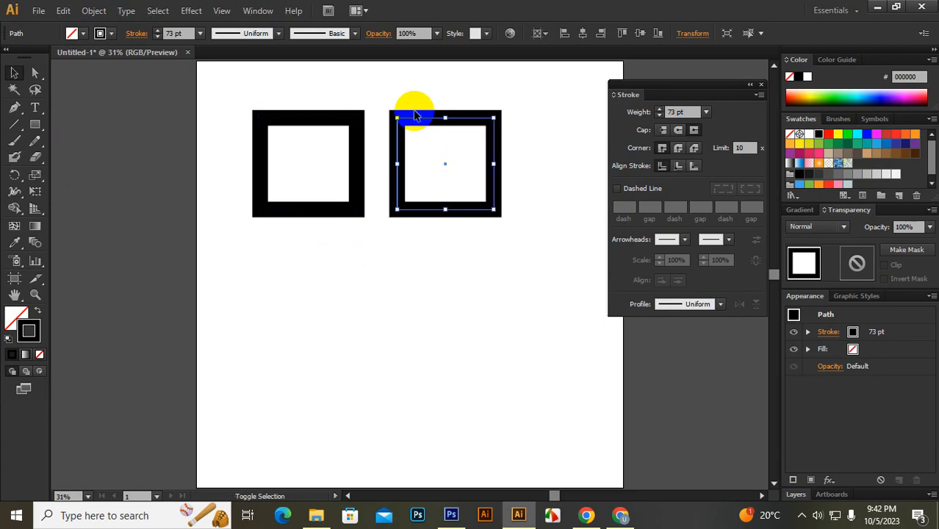
# Step: Place a third copy of the rectangle centred below the other two, removing the surplus copy
pyautogui.moveTo(335, 88); pyautogui.dragTo(395, 136)
pyautogui.moveTo(297, 88); pyautogui.dragTo(413, 241)
pyautogui.moveTo(543, 236); pyautogui.dragTo(513, 268)
pyautogui.press('Delete')
pyautogui.moveTo(333, 241); pyautogui.dragTo(411, 243)
# Step: Set the stroke weight of all three rectangles to 30 pt and deselect them
pyautogui.moveTo(247, 325); pyautogui.dragTo(562, 162)
pyautogui.click(677, 110)
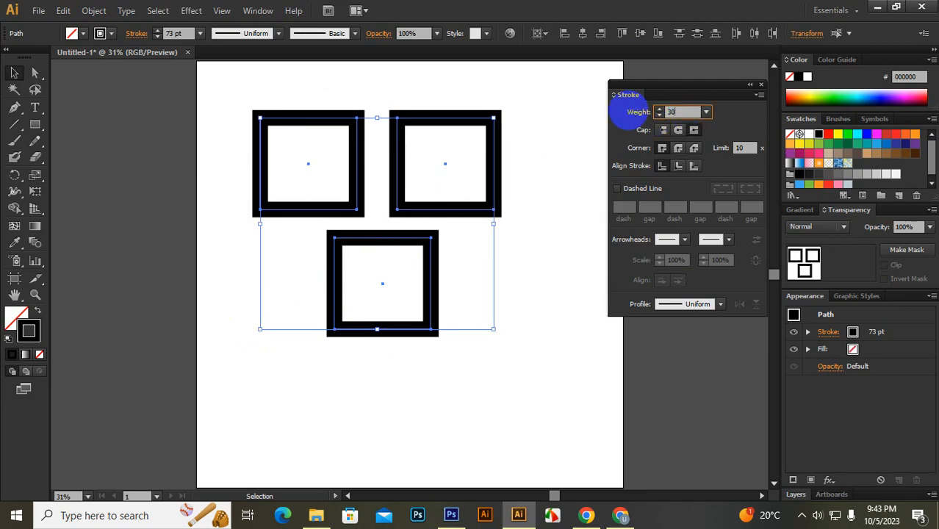
pyautogui.press('Return')
pyautogui.scroll(2, 573, 164)
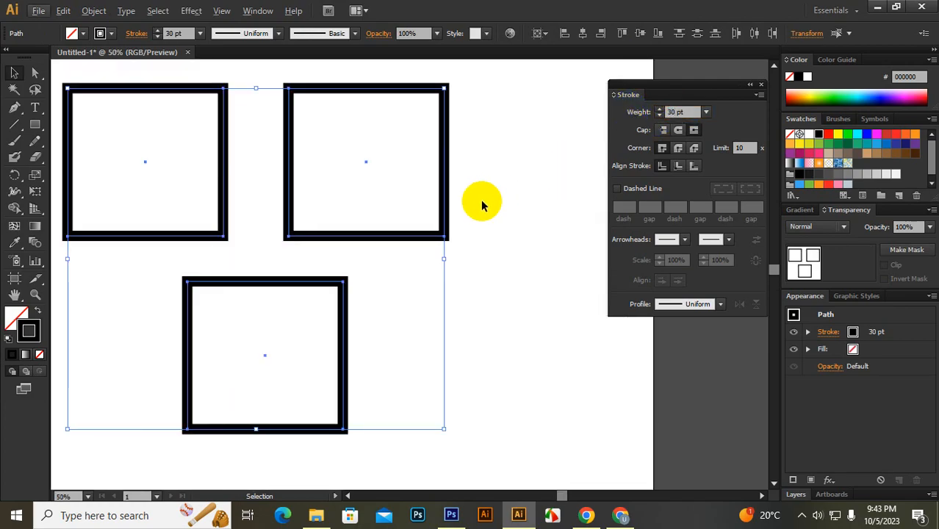
pyautogui.moveTo(478, 170); pyautogui.dragTo(545, 220)
pyautogui.click(526, 112)
# Step: Give the upper left rectangle a miter join and the upper right rectangle a round join, and compare their corners
pyautogui.click(260, 137)
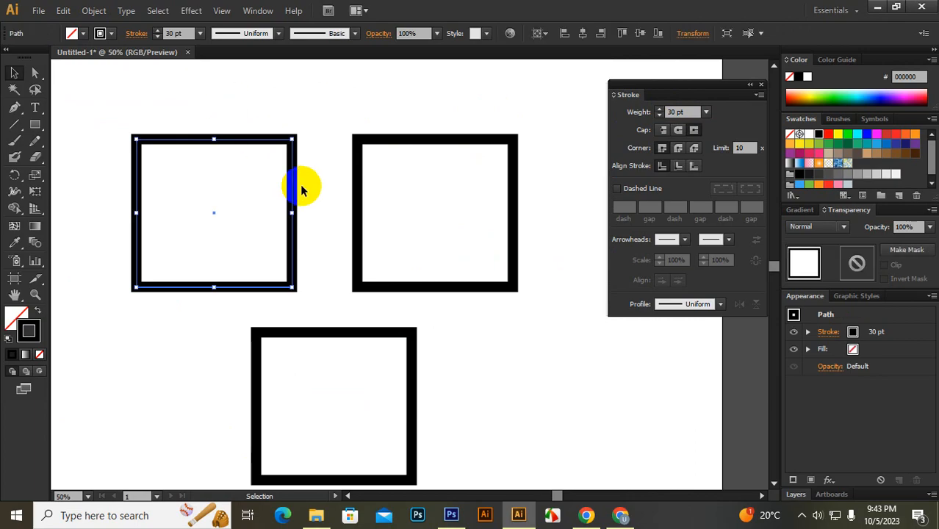
pyautogui.click(668, 148)
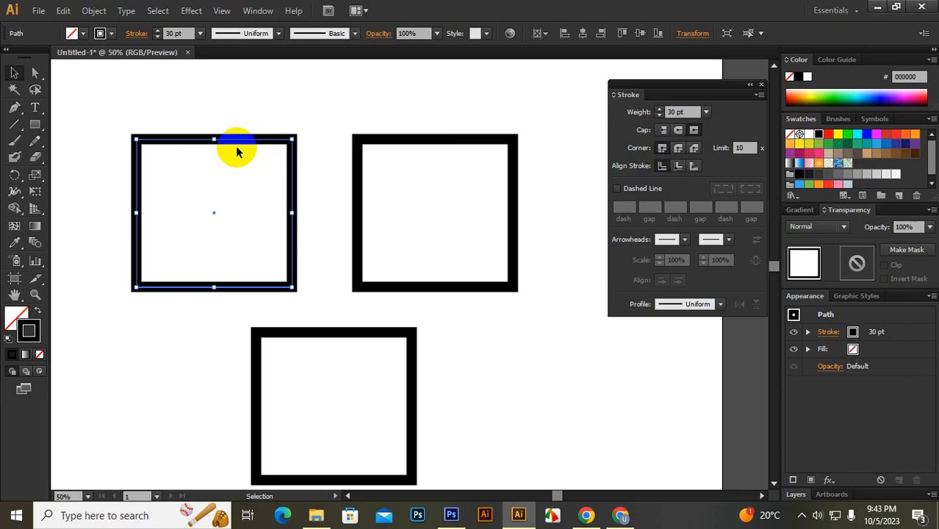
pyautogui.click(509, 184)
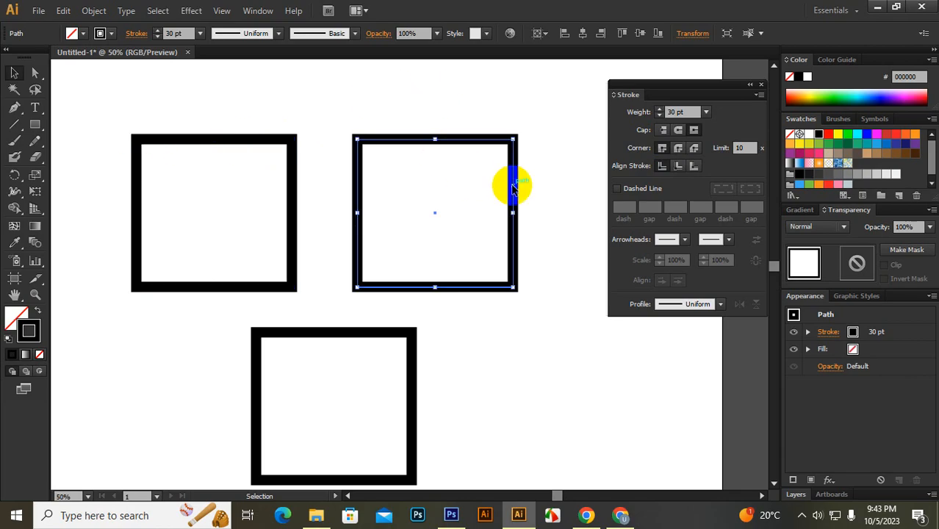
pyautogui.click(694, 152)
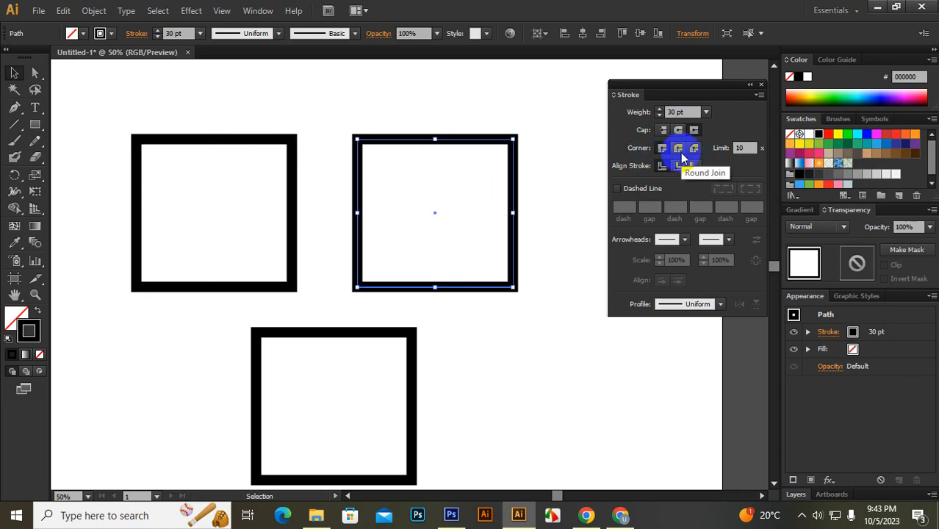
pyautogui.click(677, 150)
pyautogui.click(493, 94)
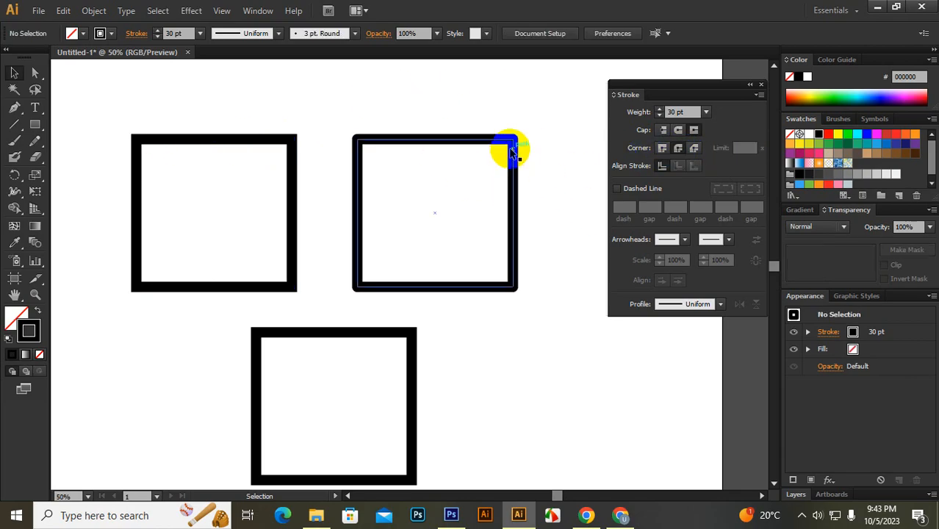
pyautogui.scroll(2, 324, 135)
pyautogui.scroll(2, 348, 137)
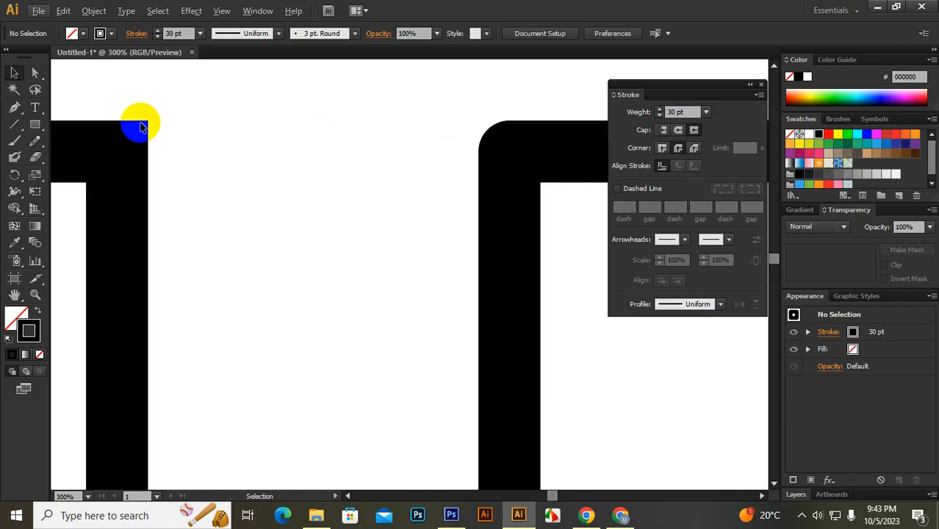
pyautogui.moveTo(297, 151); pyautogui.dragTo(234, 183)
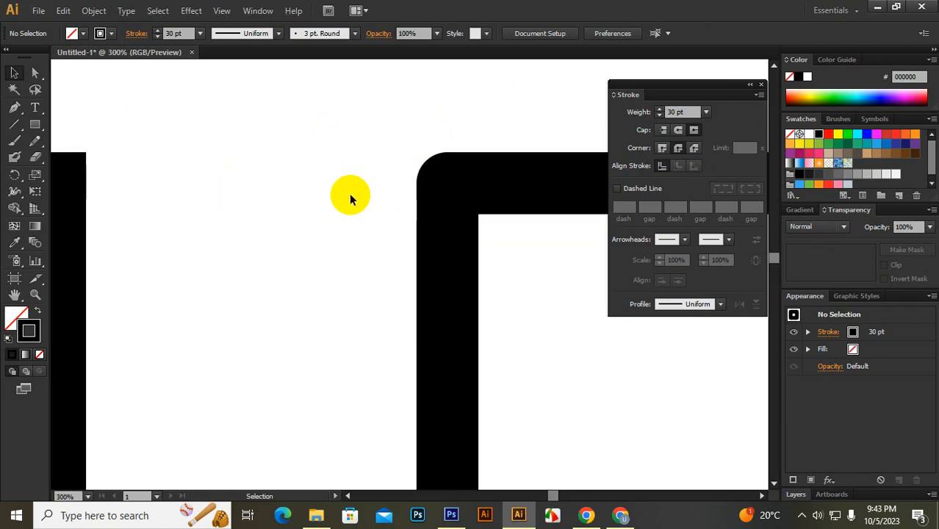
# Step: Apply a bevel join to the corners of the bottom rectangle
pyautogui.scroll(-5, 303, 191)
pyautogui.scroll(-1, 299, 184)
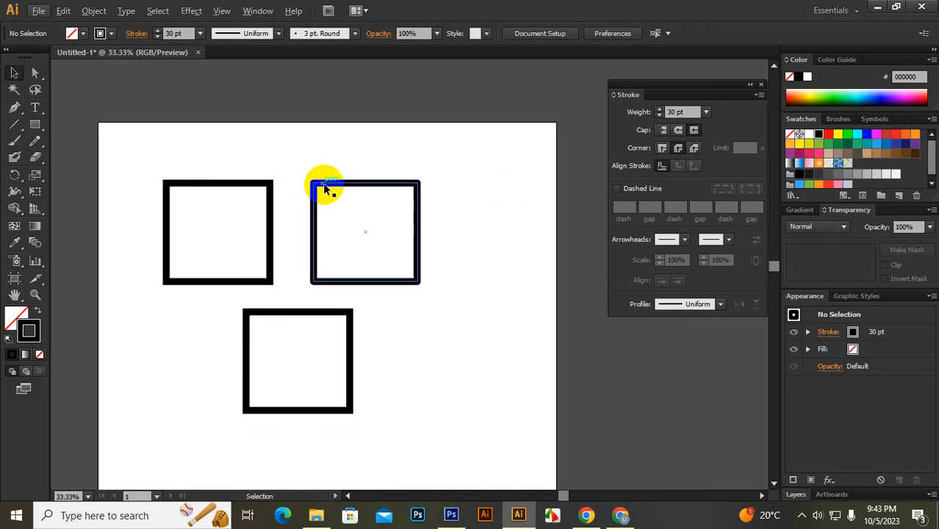
pyautogui.click(302, 357)
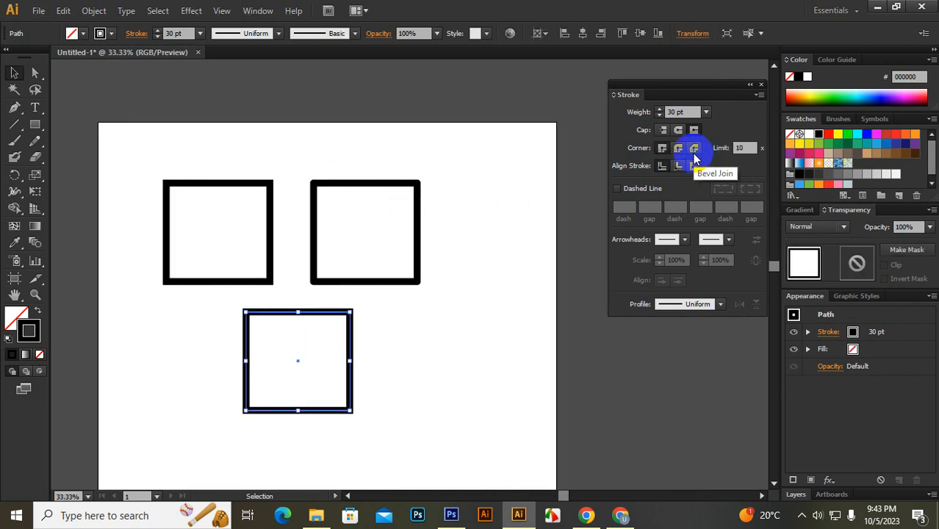
pyautogui.click(460, 364)
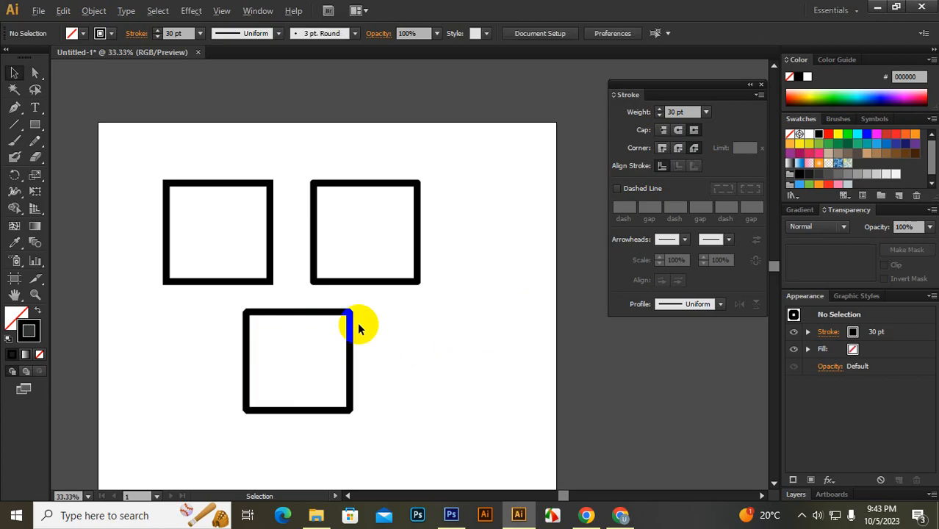
pyautogui.scroll(1, 356, 325)
pyautogui.click(303, 330)
pyautogui.scroll(2, 357, 324)
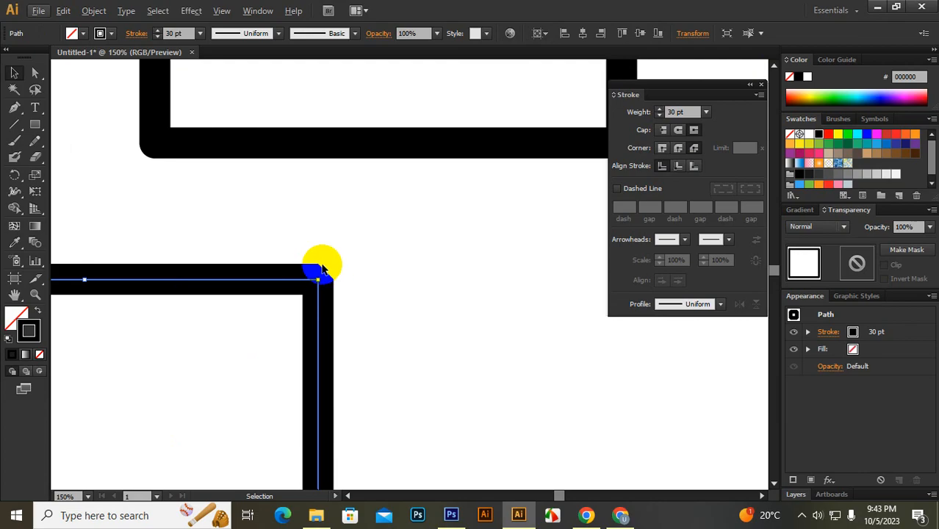
# Step: Move the bevelled rectangle up close to the other two to compare corners, and return it centred below them
pyautogui.moveTo(242, 248); pyautogui.dragTo(464, 287)
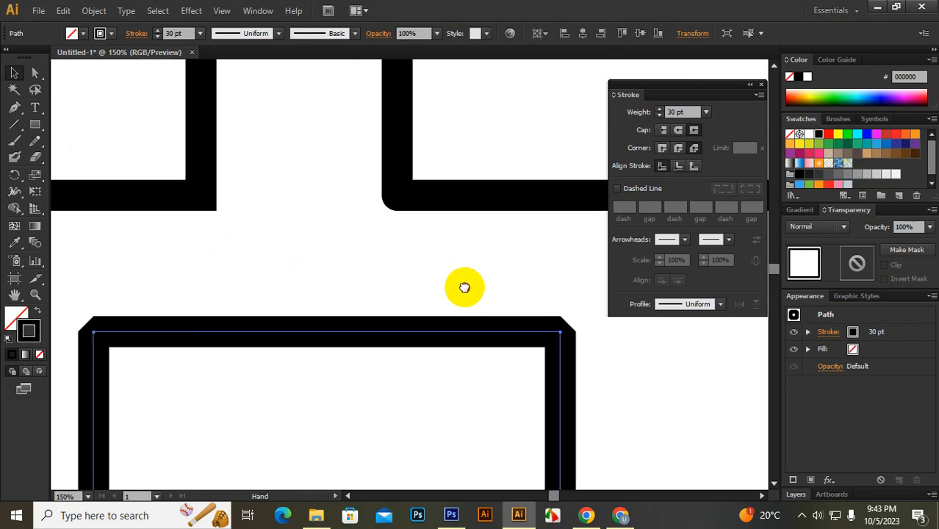
pyautogui.moveTo(283, 332); pyautogui.dragTo(479, 256)
pyautogui.click(466, 262)
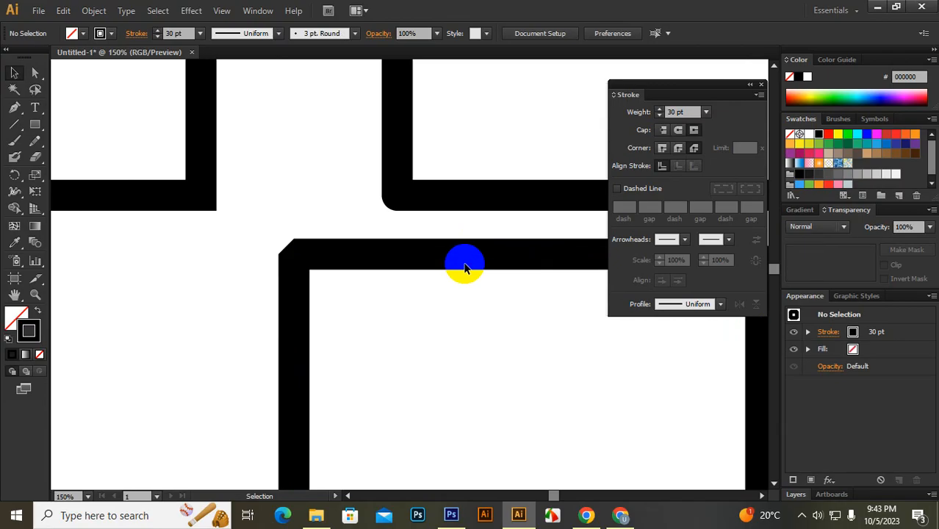
pyautogui.moveTo(419, 259)
pyautogui.mouseDown()
pyautogui.moveTo(428, 259)
pyautogui.moveTo(416, 255)
pyautogui.mouseUp()
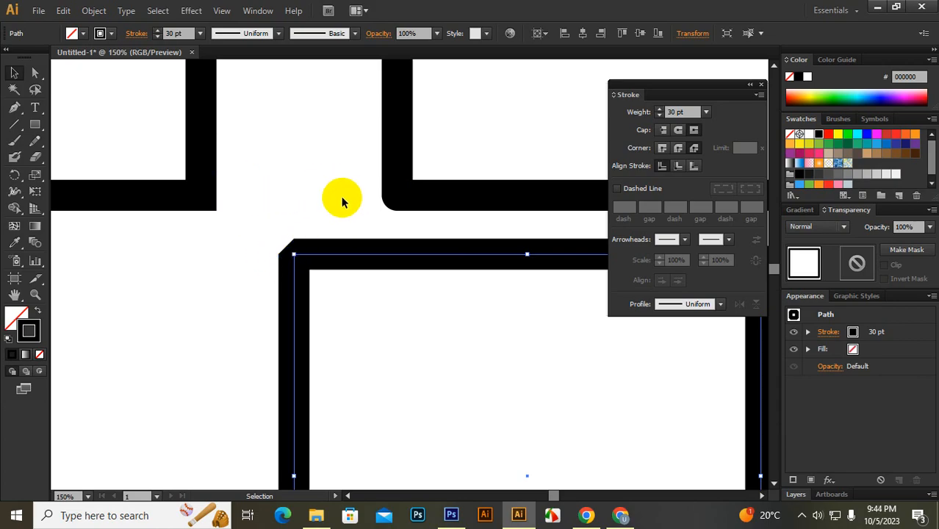
pyautogui.scroll(-3, 202, 231)
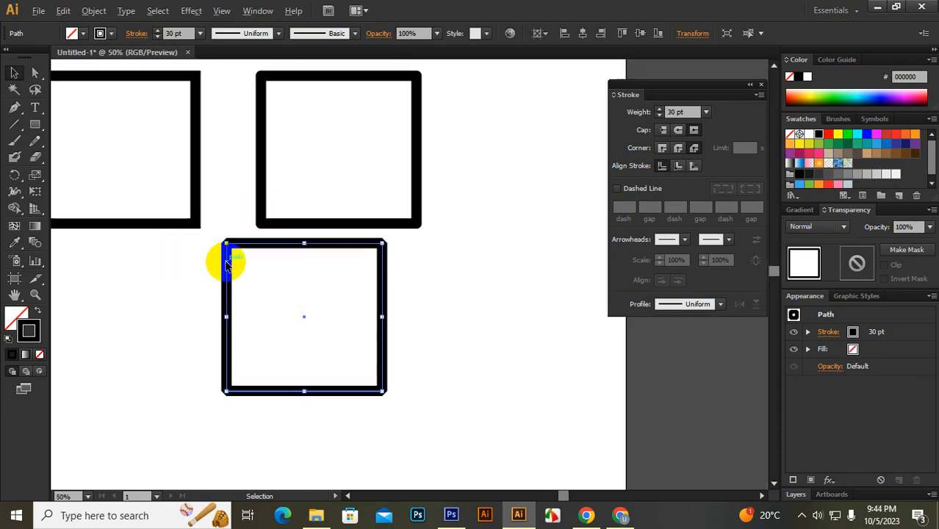
pyautogui.moveTo(286, 247); pyautogui.dragTo(207, 310)
pyautogui.hscroll(-4, 268, 300)
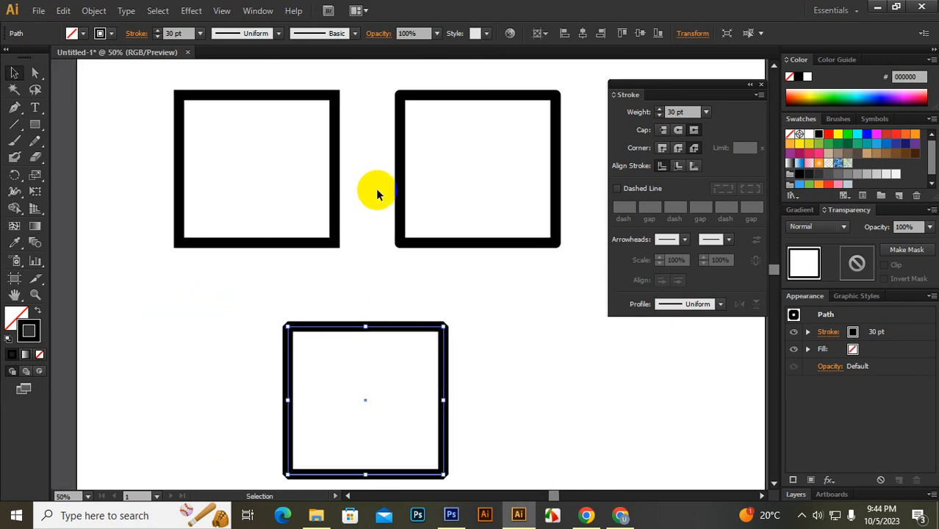
# Step: Examine how the upper left rectangle's stroke sits relative to its path
pyautogui.moveTo(346, 84); pyautogui.dragTo(308, 136)
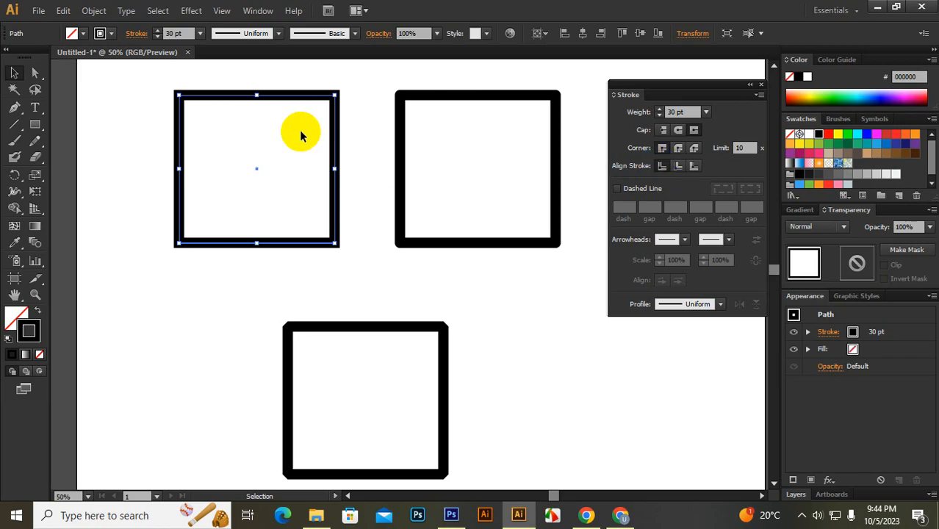
pyautogui.scroll(6, 250, 98)
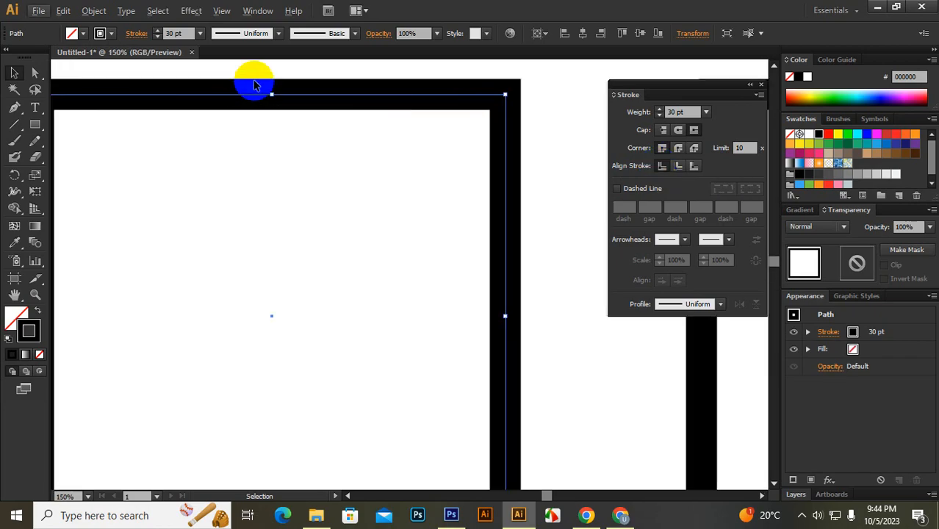
pyautogui.scroll(3, 257, 100)
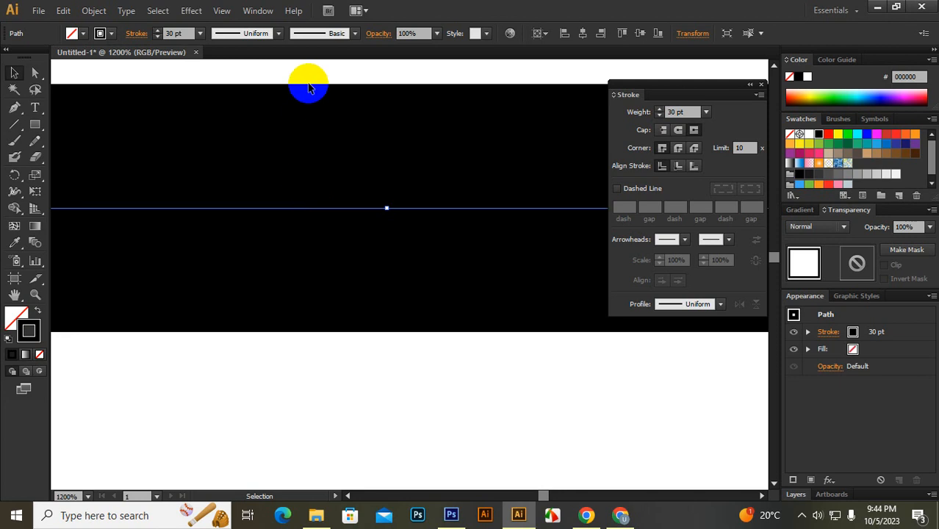
pyautogui.scroll(-9, 319, 206)
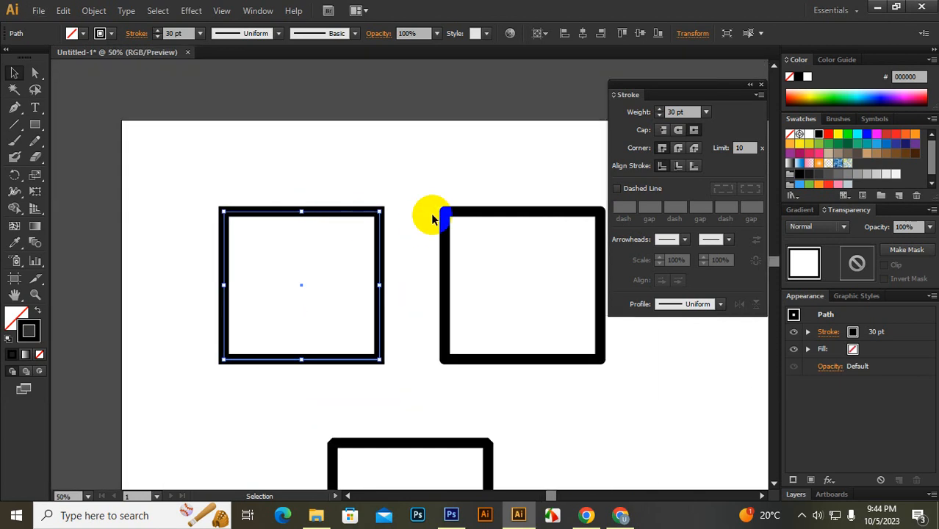
# Step: Align the upper right rectangle's stroke to the inside and the bottom rectangle's stroke to the outside
pyautogui.click(499, 266)
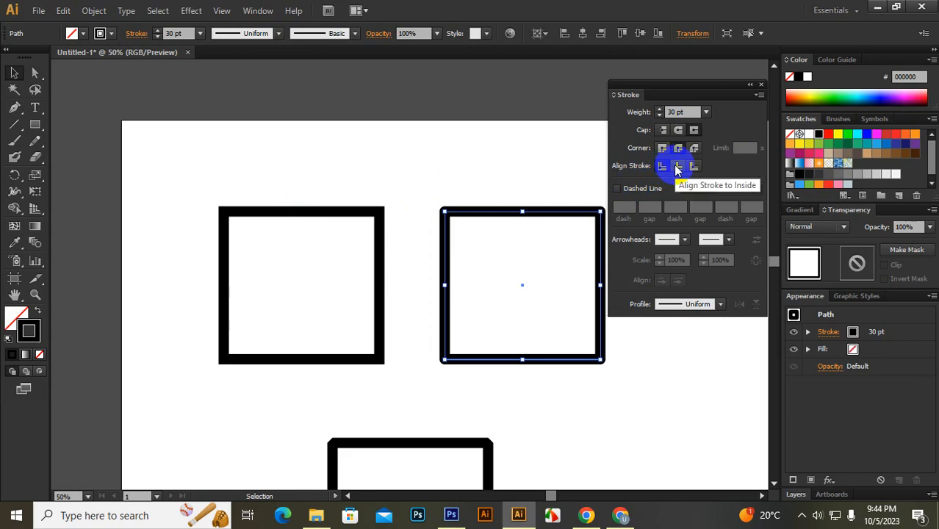
pyautogui.click(677, 168)
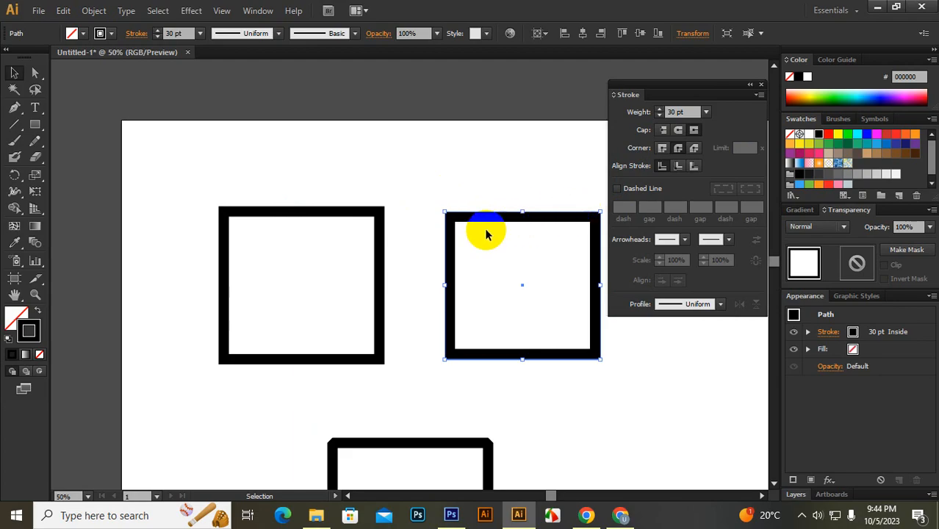
pyautogui.scroll(-3, 522, 227)
pyautogui.click(367, 376)
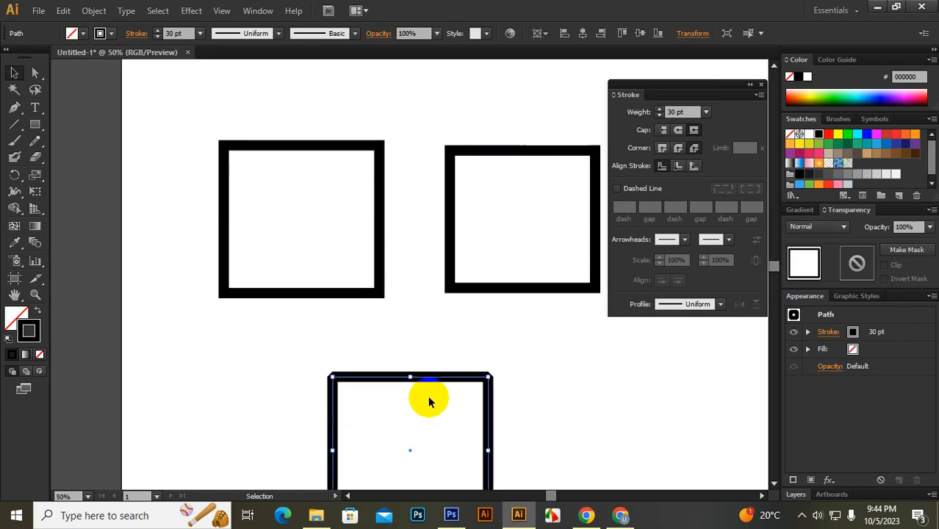
pyautogui.click(690, 166)
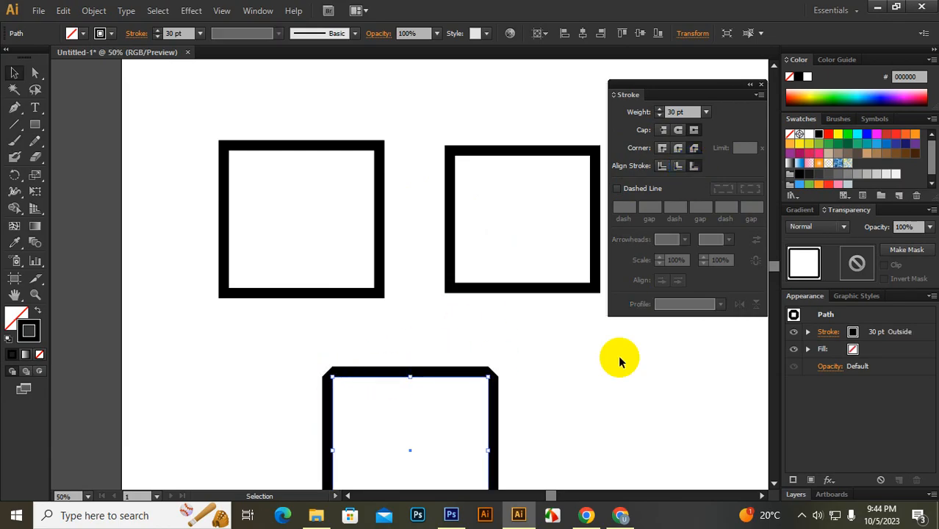
pyautogui.scroll(-2, 550, 365)
pyautogui.scroll(-2, 544, 362)
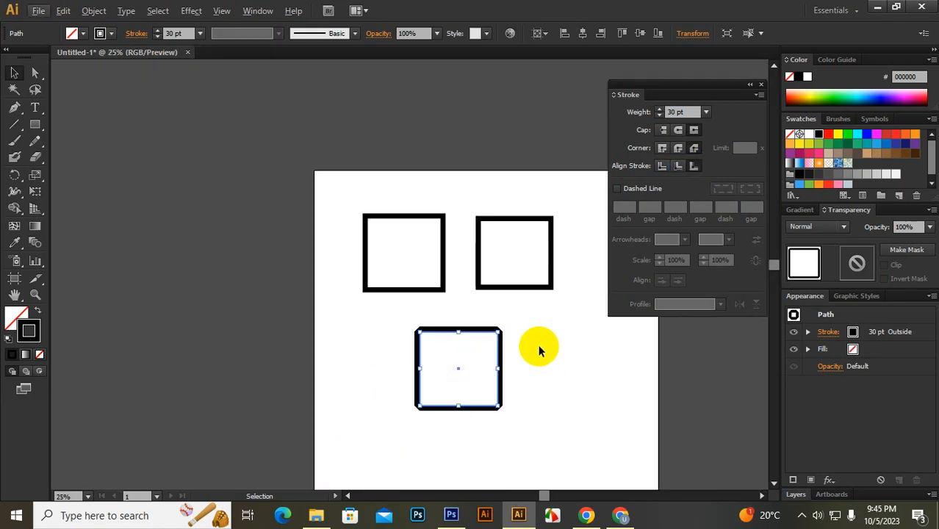
# Step: Select the upper left rectangle and inspect its stroke alignment against the other two rectangles
pyautogui.click(445, 236)
pyautogui.scroll(1, 451, 235)
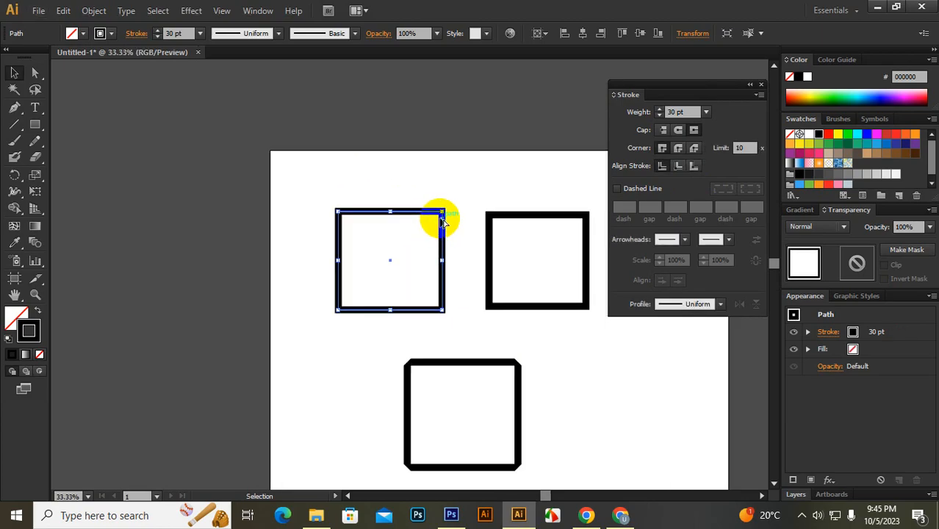
pyautogui.scroll(1, 443, 222)
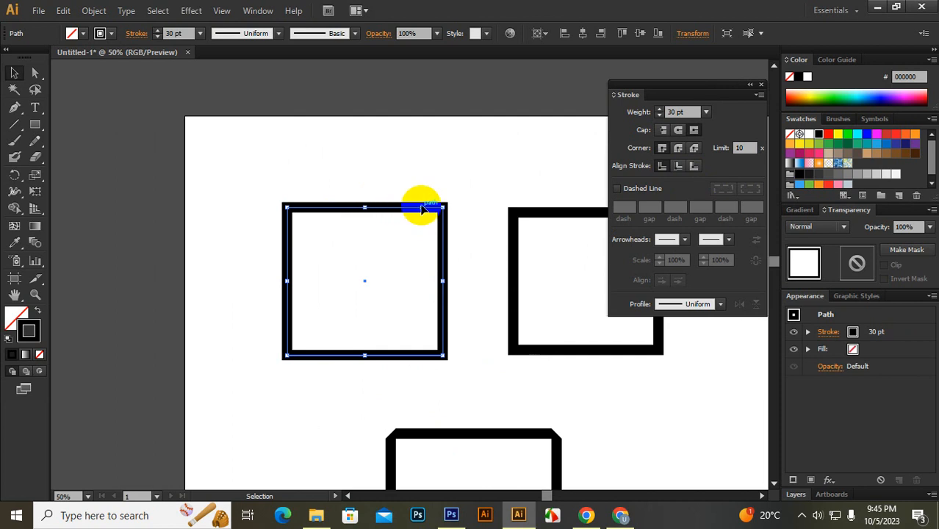
# Step: Select the upper right and bottom rectangles in turn and examine how each stroke sits relative to its path
pyautogui.click(528, 213)
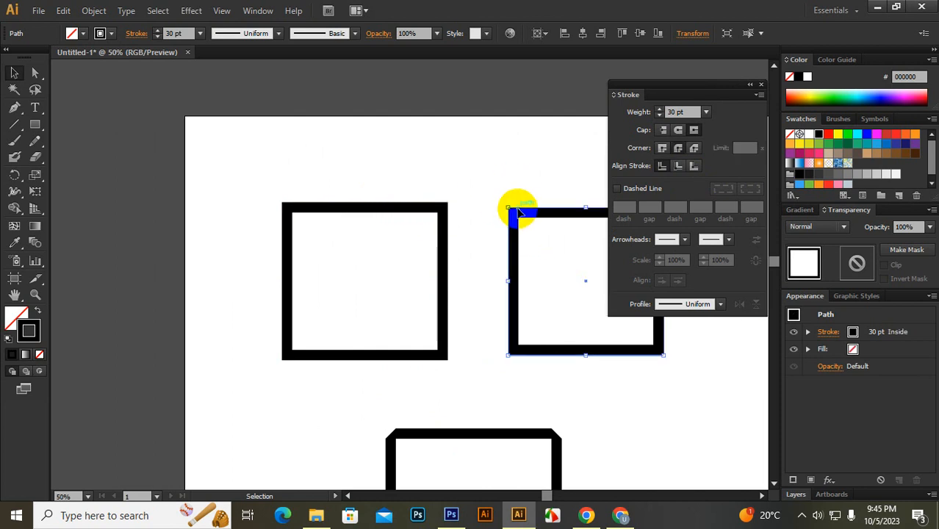
pyautogui.hscroll(2, 507, 208)
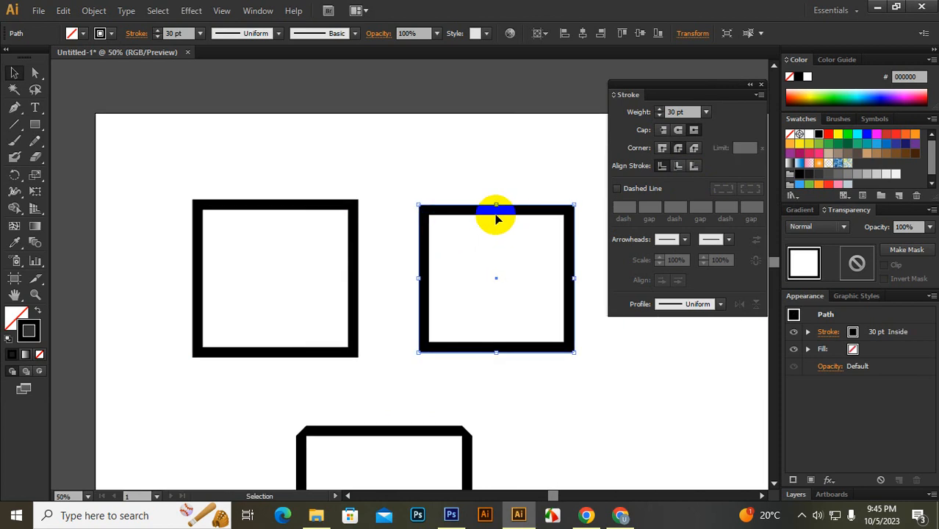
pyautogui.scroll(-4, 384, 248)
pyautogui.click(426, 272)
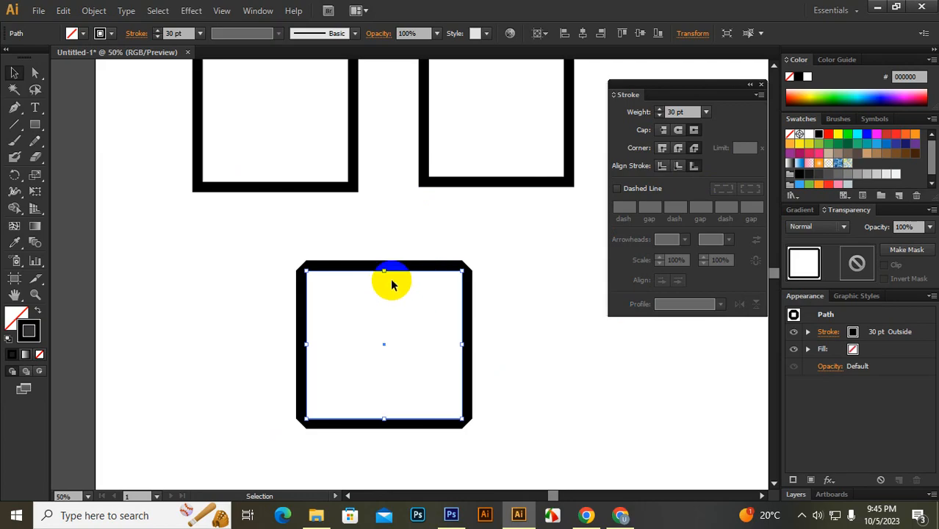
pyautogui.scroll(-2, 396, 285)
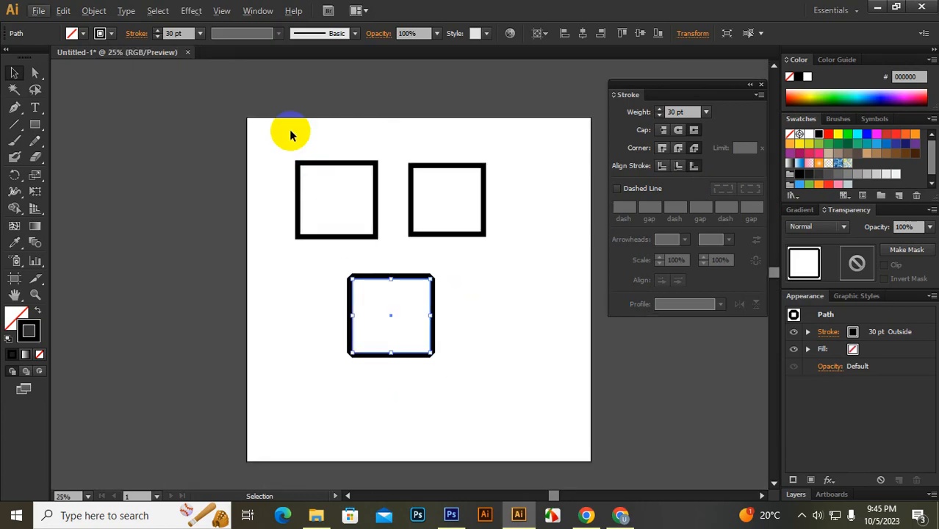
pyautogui.moveTo(289, 129); pyautogui.dragTo(504, 331)
pyautogui.click(488, 321)
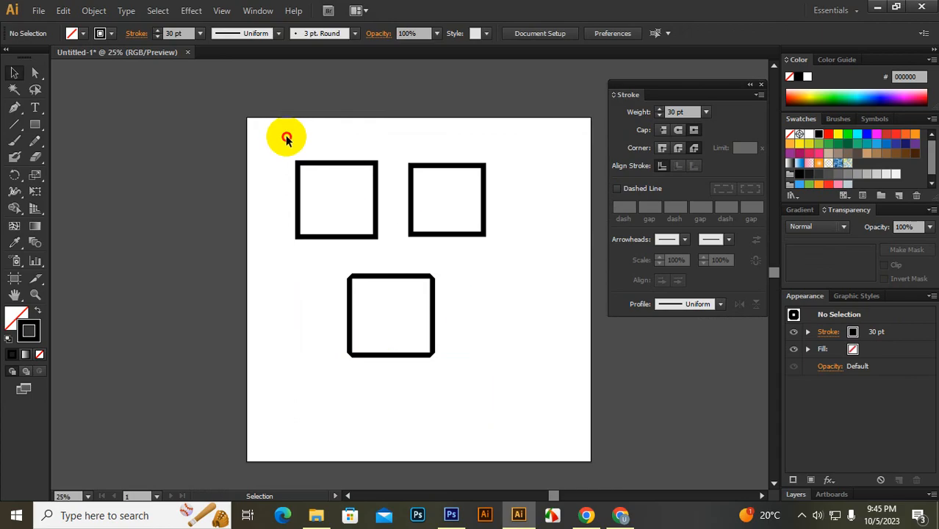
pyautogui.moveTo(287, 140); pyautogui.dragTo(513, 330)
pyautogui.click(529, 289)
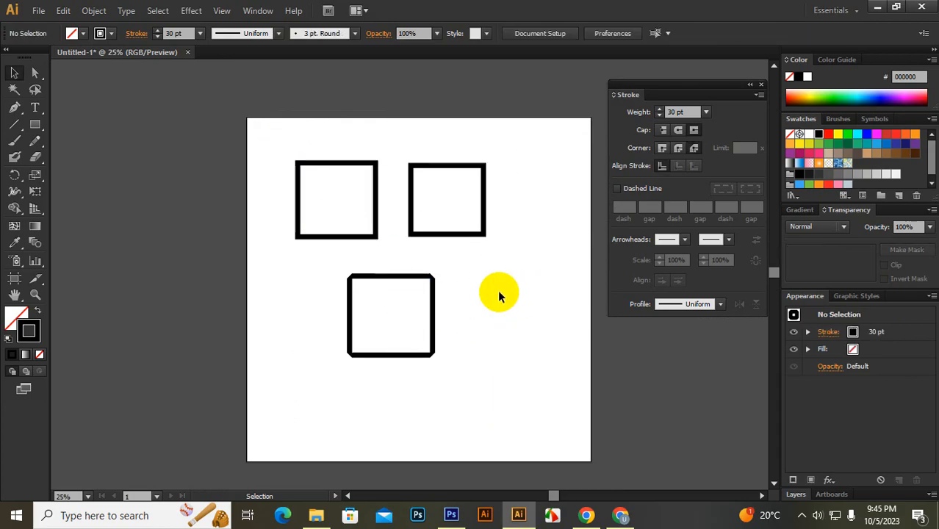
# Step: Line the bottom rectangle up with the other two in one vertically centred row and move the row to the artboard's upper part
pyautogui.moveTo(375, 277); pyautogui.dragTo(532, 158)
pyautogui.moveTo(327, 126); pyautogui.dragTo(513, 236)
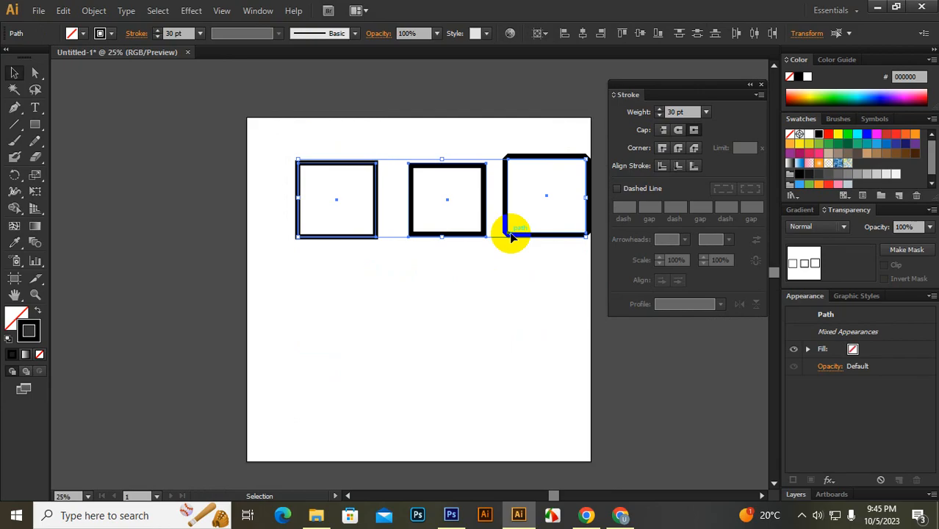
pyautogui.click(639, 33)
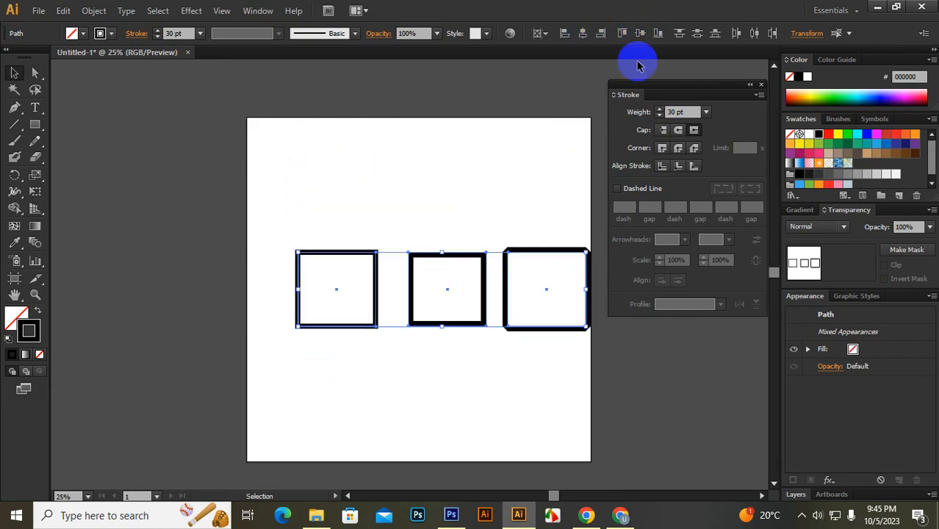
pyautogui.moveTo(530, 253); pyautogui.dragTo(509, 168)
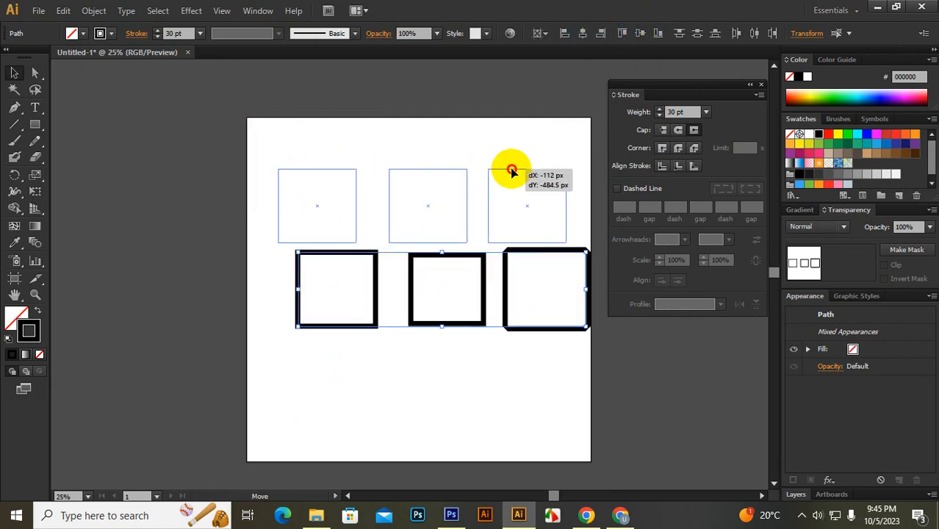
pyautogui.click(447, 294)
# Step: Select all three rectangles and compare their stroke alignment side by side up close
pyautogui.moveTo(297, 146); pyautogui.dragTo(580, 269)
pyautogui.scroll(2, 455, 257)
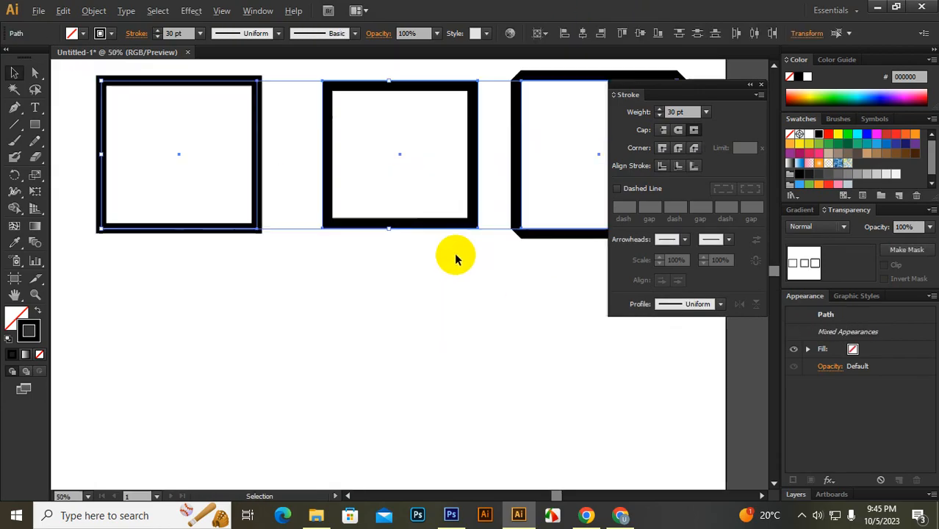
pyautogui.moveTo(441, 269); pyautogui.dragTo(433, 348)
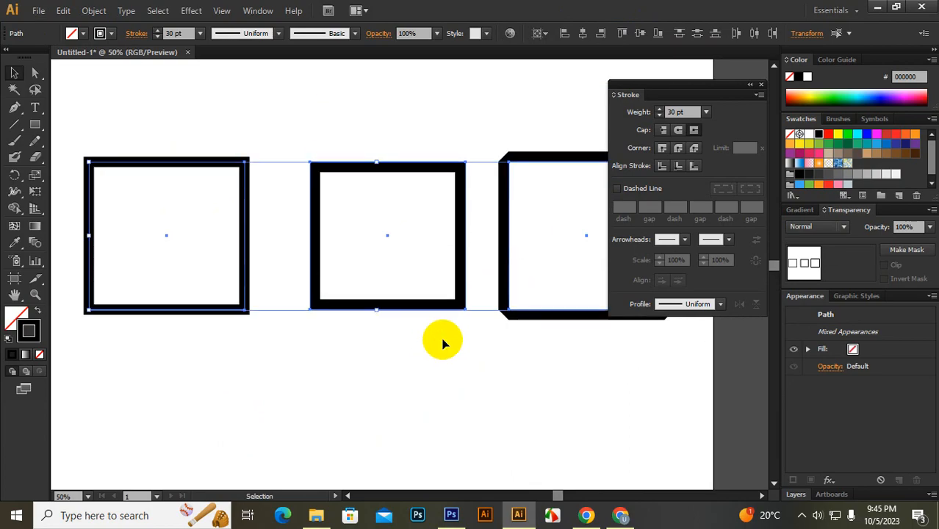
pyautogui.click(749, 85)
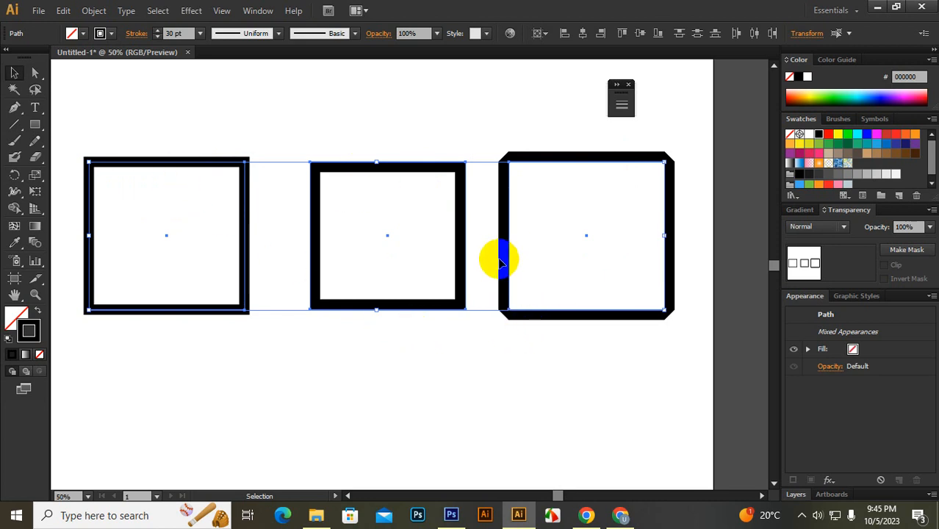
pyautogui.click(621, 102)
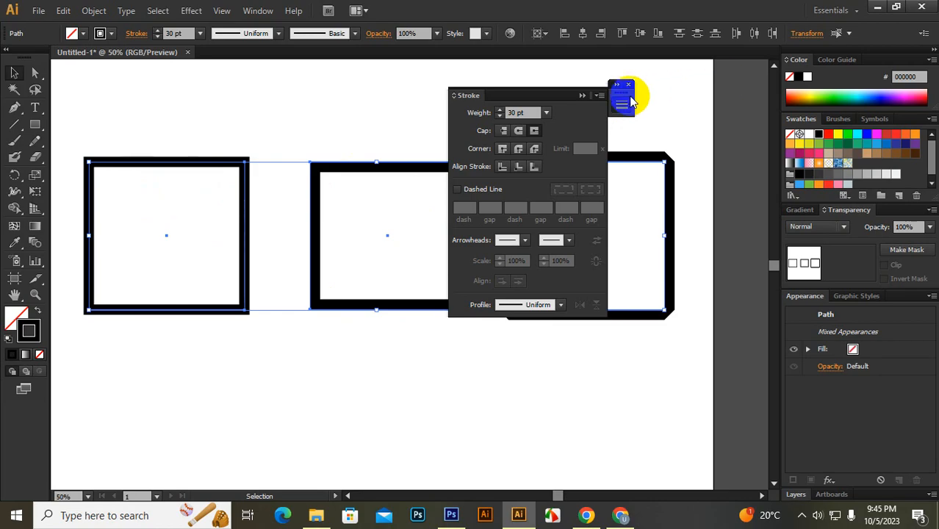
pyautogui.click(519, 131)
pyautogui.click(520, 149)
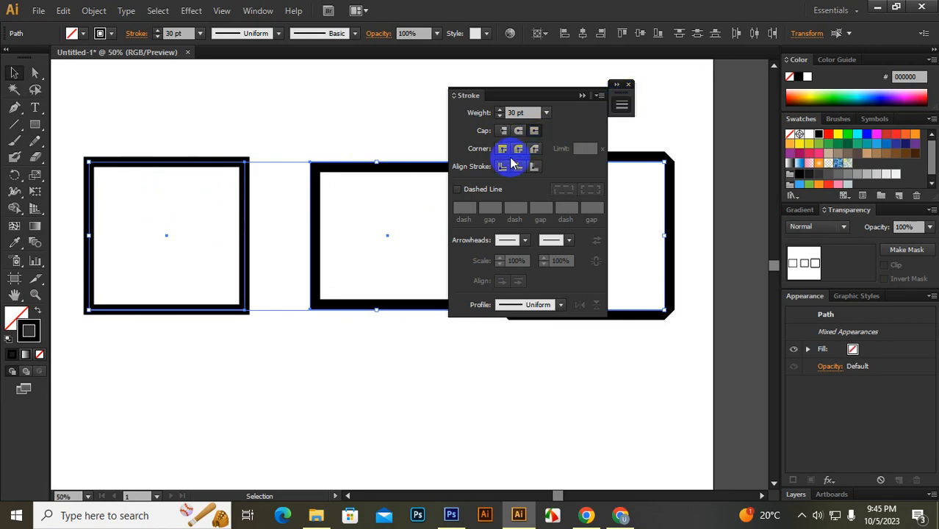
pyautogui.click(622, 101)
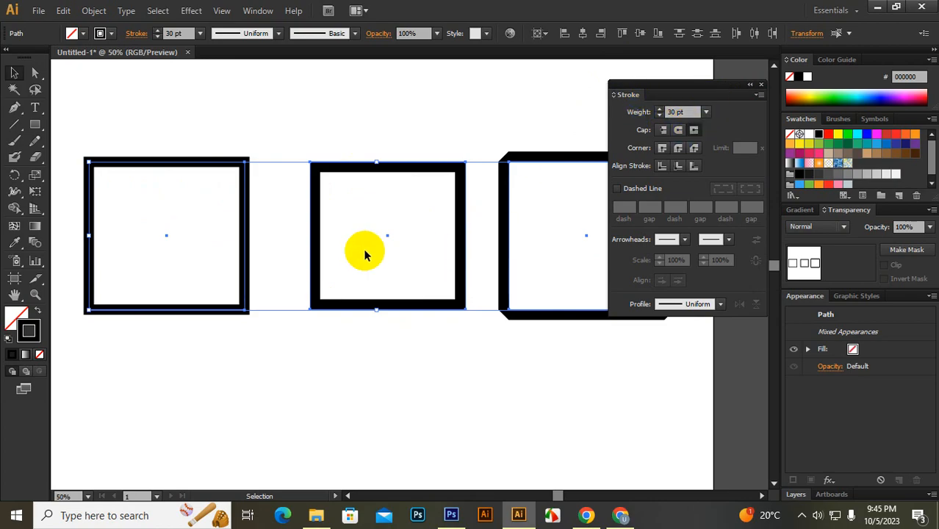
pyautogui.keyDown('alt'); pyautogui.scroll(-1, 336, 253); pyautogui.keyUp('alt')
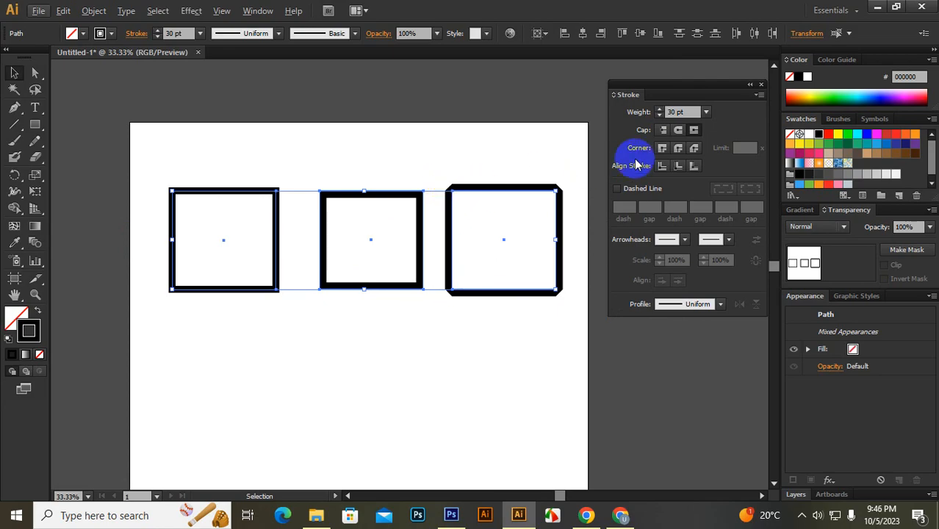
# Step: Change the right rectangle's corners to a miter join and deselect it
pyautogui.click(510, 153)
pyautogui.click(560, 204)
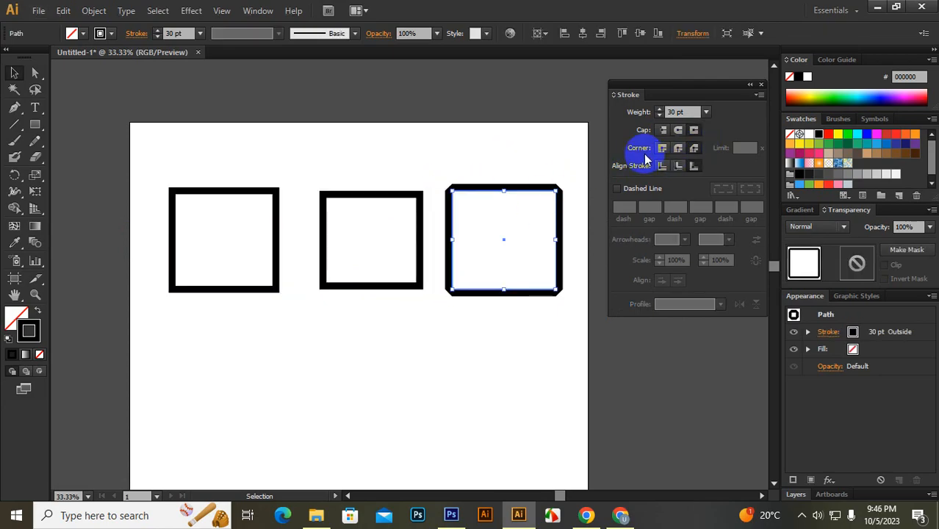
pyautogui.click(695, 148)
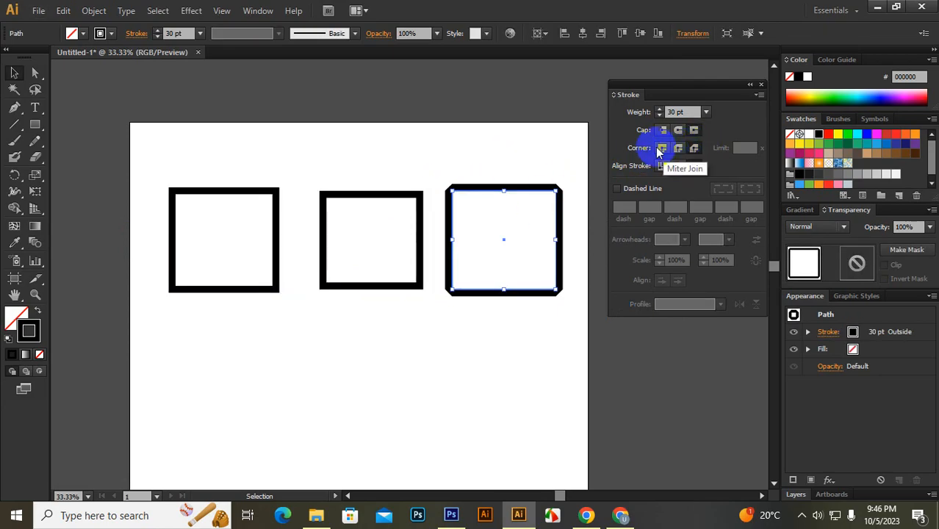
pyautogui.click(458, 335)
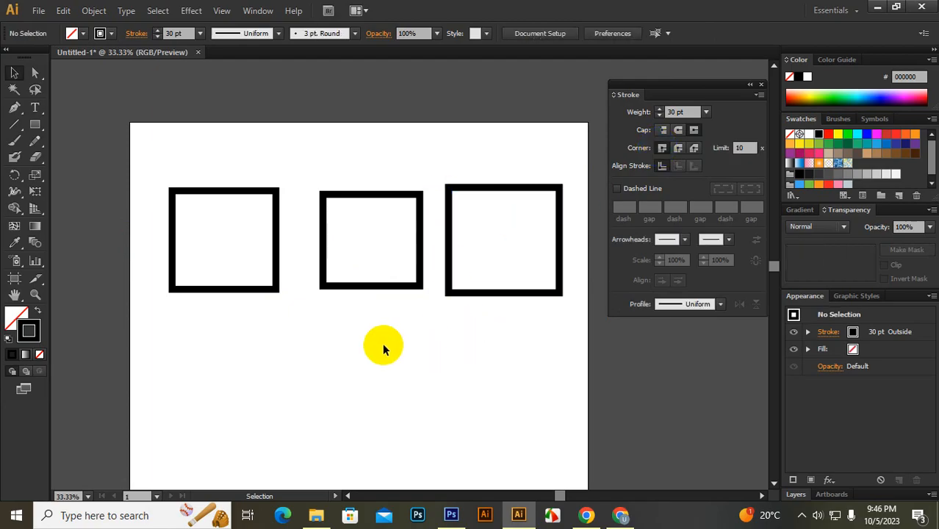
# Step: Delete the middle and right rectangles and select the remaining left one
pyautogui.moveTo(314, 162); pyautogui.dragTo(493, 255)
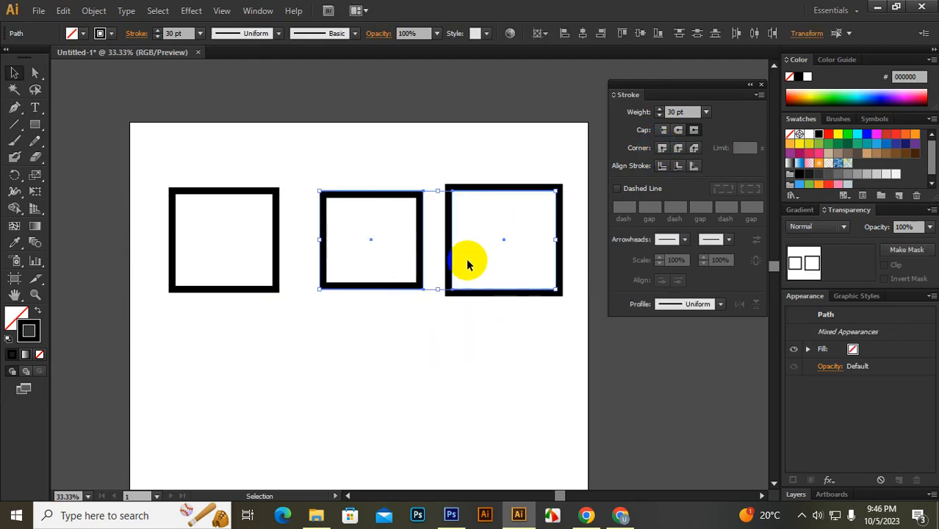
pyautogui.press('Delete')
pyautogui.moveTo(229, 139); pyautogui.dragTo(313, 228)
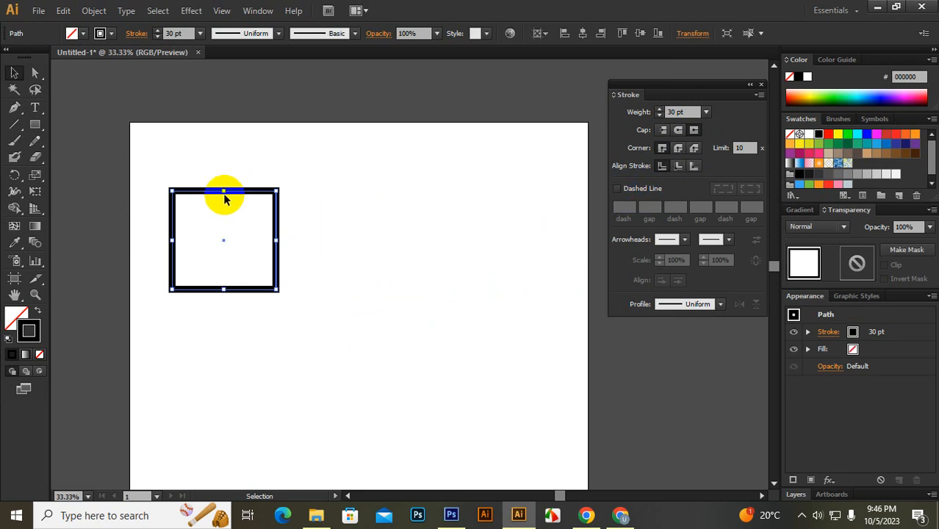
# Step: Turn on a dashed line for the remaining rectangle's stroke, with a 66 pt dash and a 1 pt gap
pyautogui.scroll(2, 168, 206)
pyautogui.scroll(1, 168, 206)
pyautogui.scroll(-1, 261, 235)
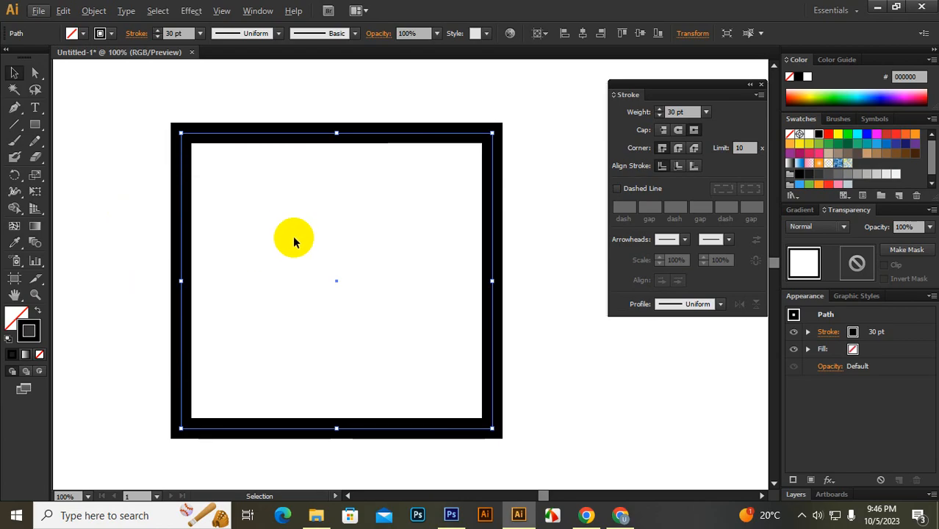
pyautogui.click(616, 189)
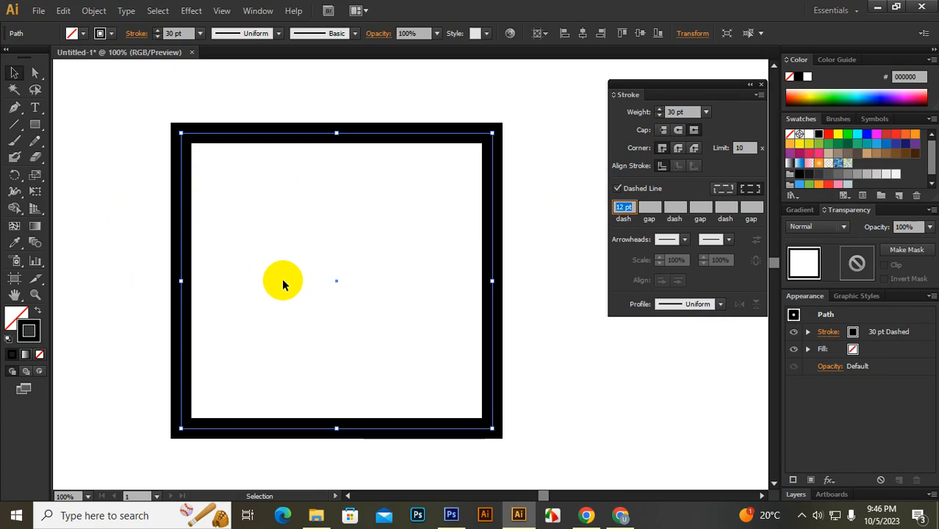
pyautogui.click(624, 209)
pyautogui.scroll(10, 630, 208)
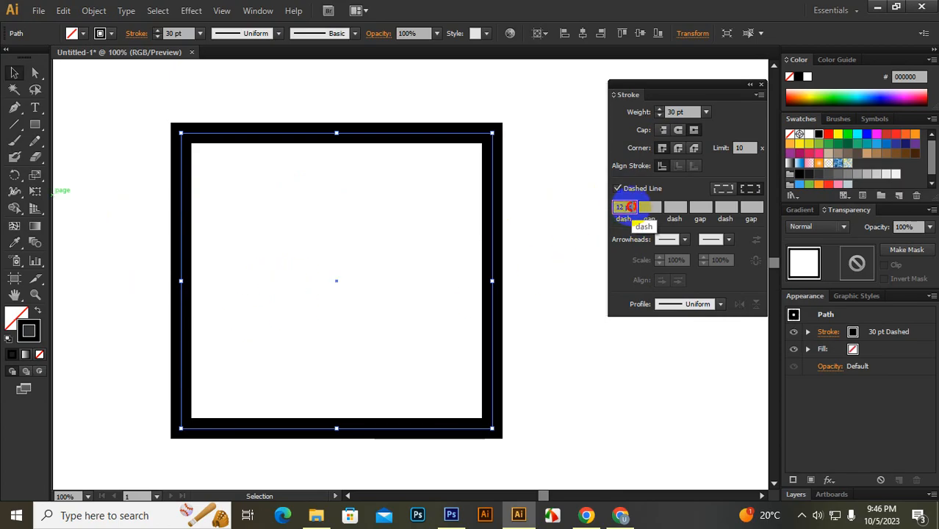
pyautogui.scroll(1, 640, 212)
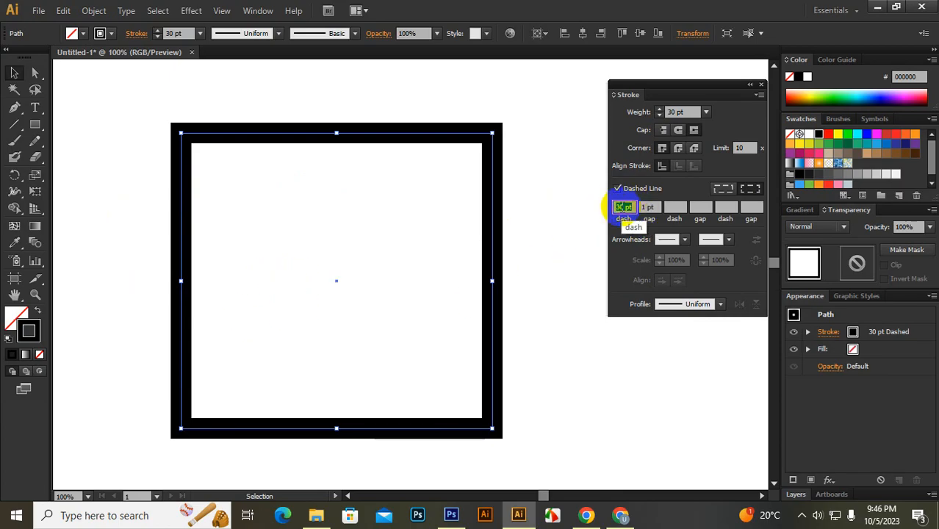
pyautogui.scroll(3, 624, 209)
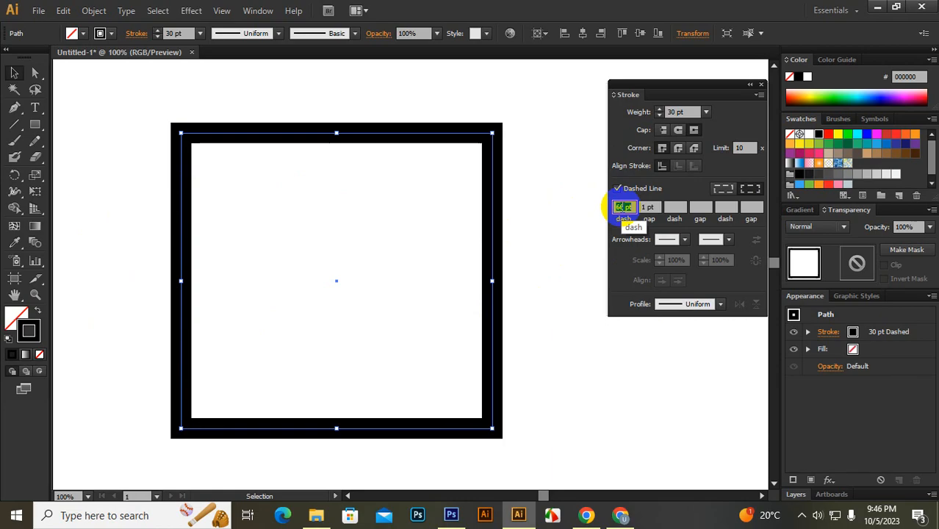
# Step: Close the current document without saving it
pyautogui.click(192, 52)
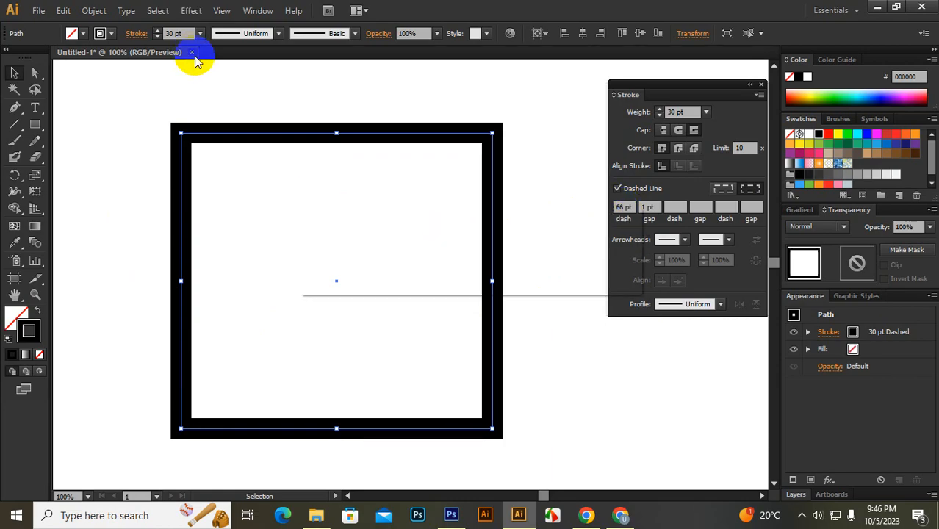
pyautogui.click(499, 281)
pyautogui.click(541, 276)
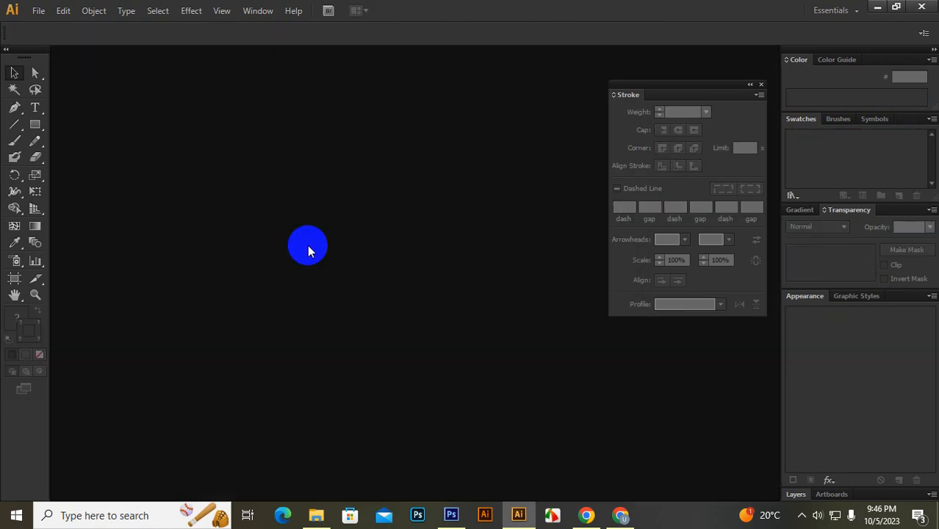
# Step: Begin setting up a new document and set its width to 1200 px
pyautogui.hotkey('ctrl', 'n')
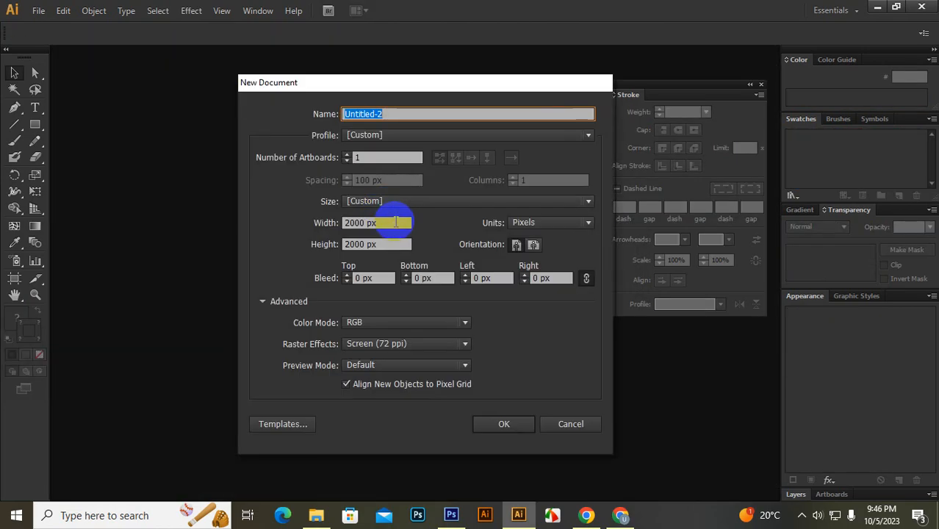
pyautogui.click(379, 223)
pyautogui.write('1200')
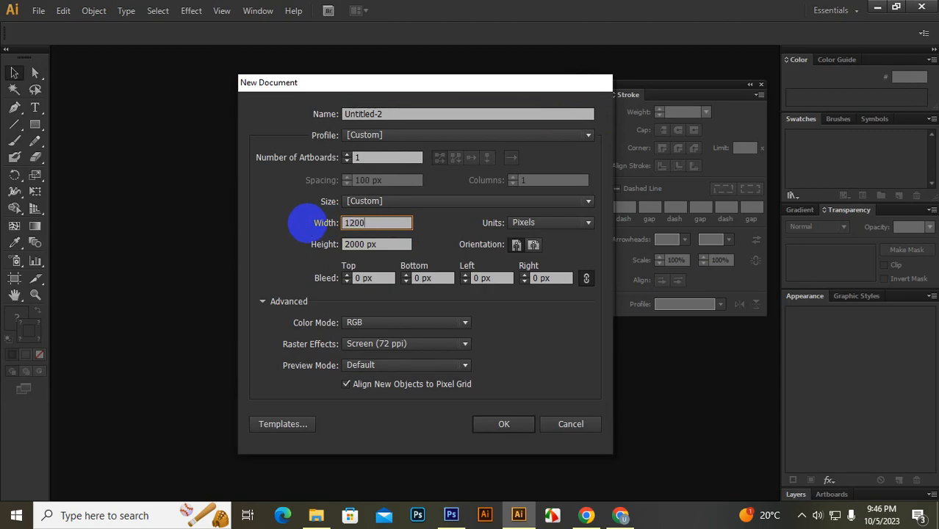
pyautogui.press('Tab')
pyautogui.press('Tab')
pyautogui.press('Tab')
pyautogui.press('Tab')
pyautogui.press('Tab')
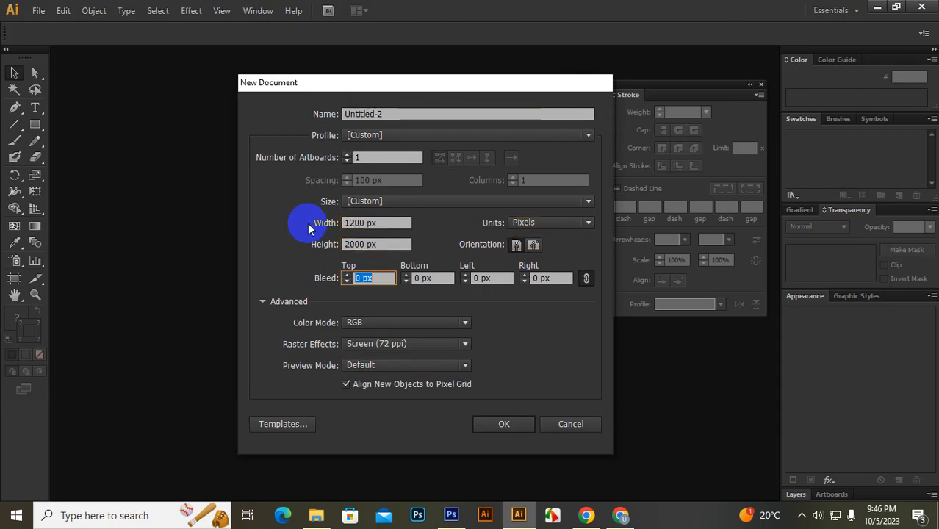
pyautogui.press('Tab')
pyautogui.press('Tab')
pyautogui.press('Tab')
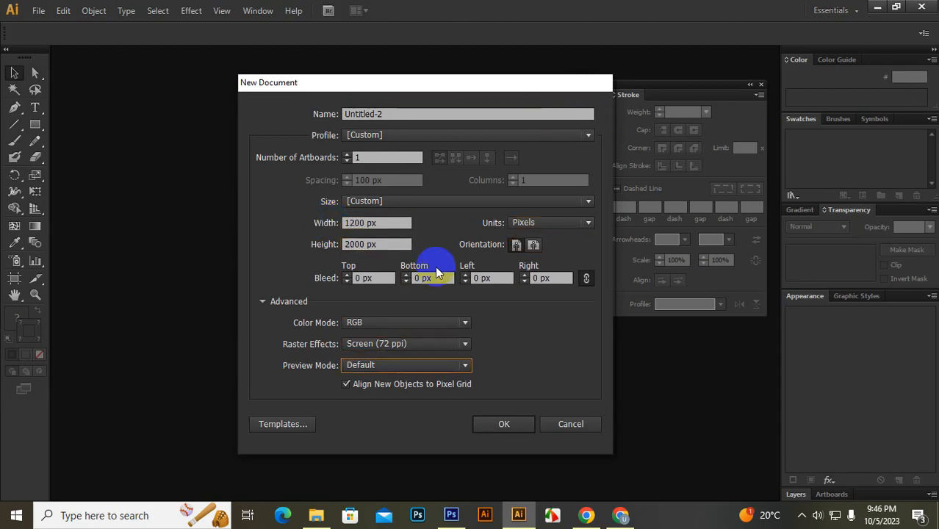
# Step: Set the new document's width to 1000 px and height to 800 px and create it
pyautogui.click(395, 227)
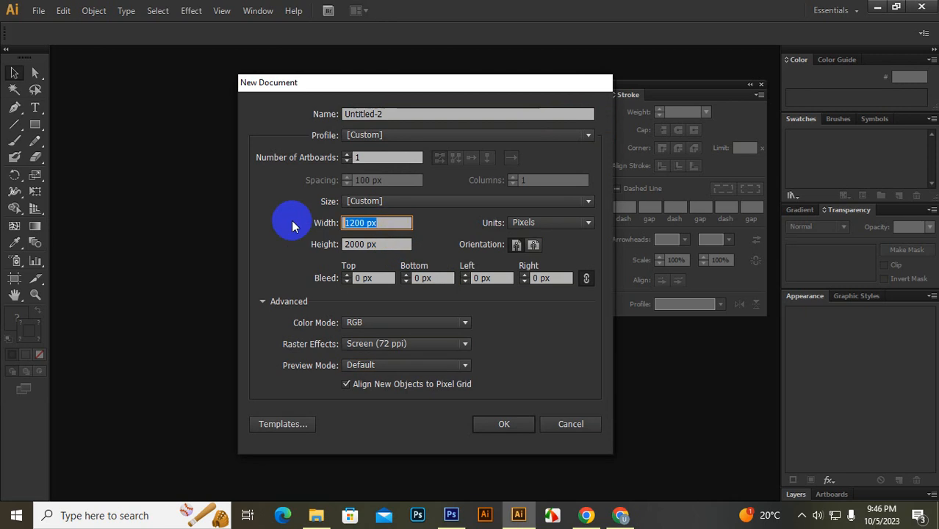
pyautogui.write('1000')
pyautogui.press('Tab')
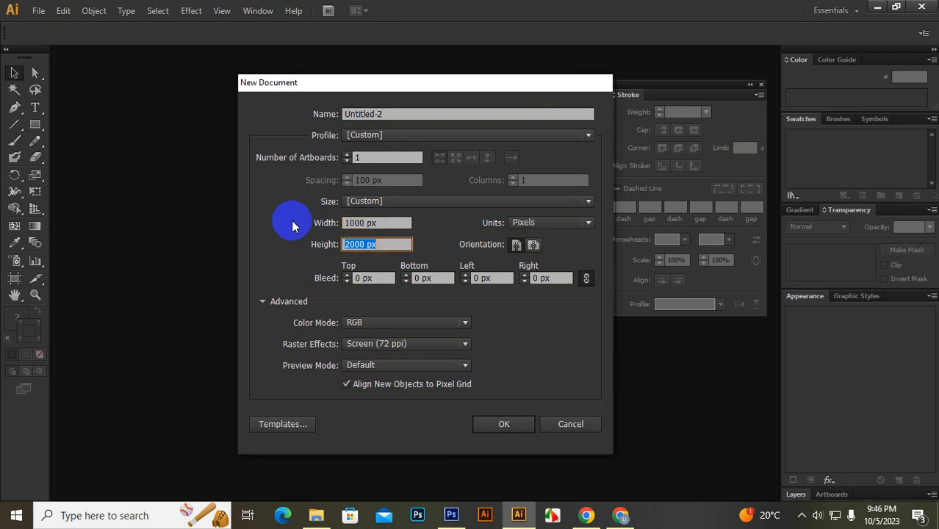
pyautogui.write('800')
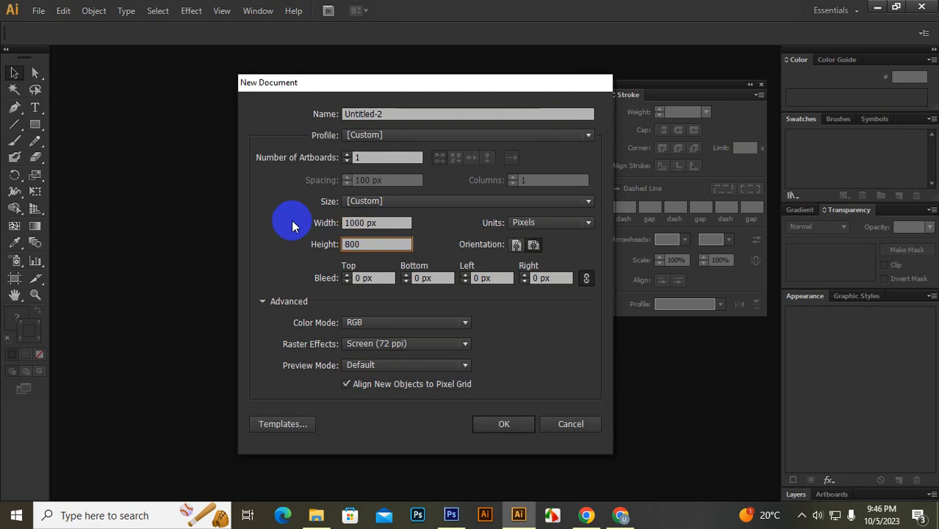
pyautogui.press('Return')
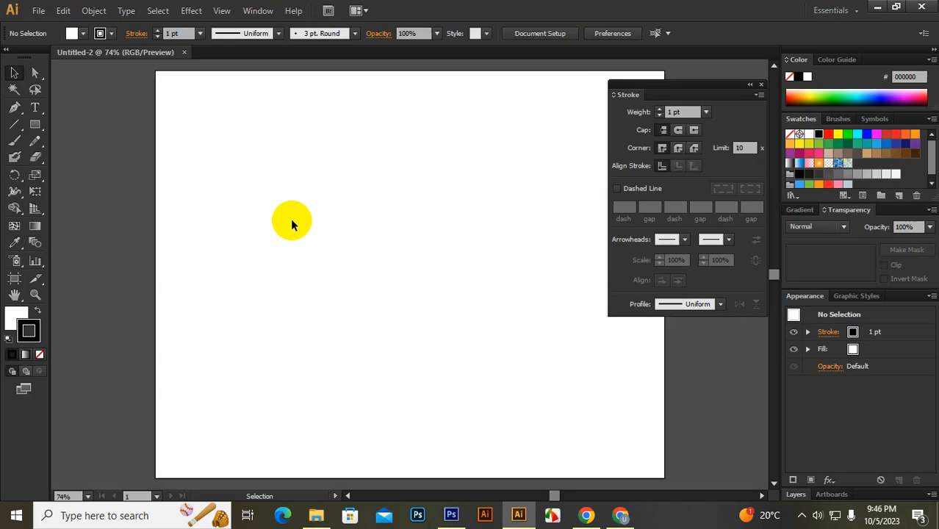
# Step: Draw a square near the middle of the artboard and raise its stroke weight to 6 pt
pyautogui.click(34, 124)
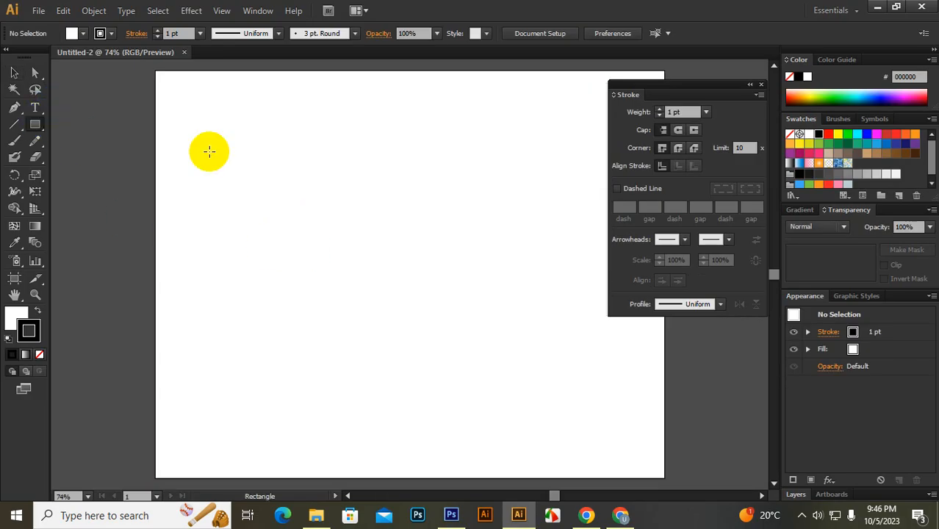
pyautogui.moveTo(250, 141); pyautogui.dragTo(451, 311)
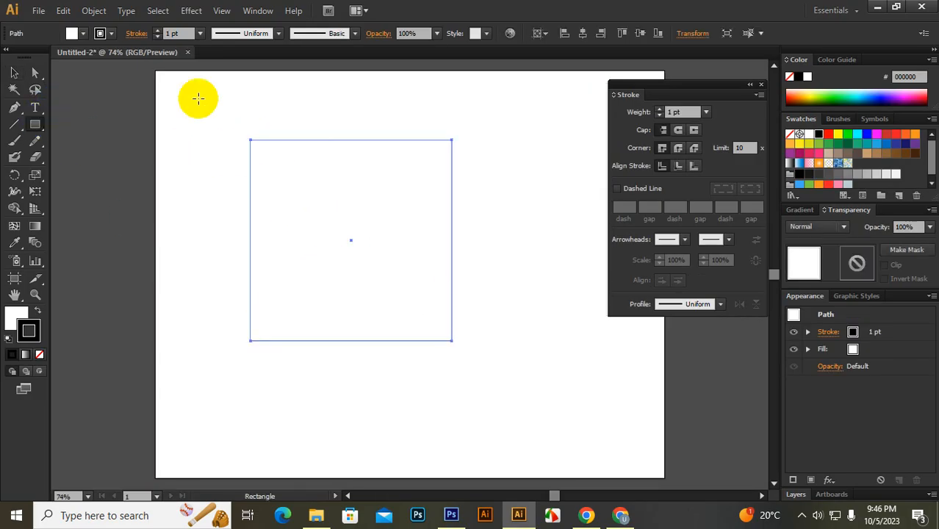
pyautogui.click(157, 31)
pyautogui.click(158, 31)
pyautogui.click(157, 31)
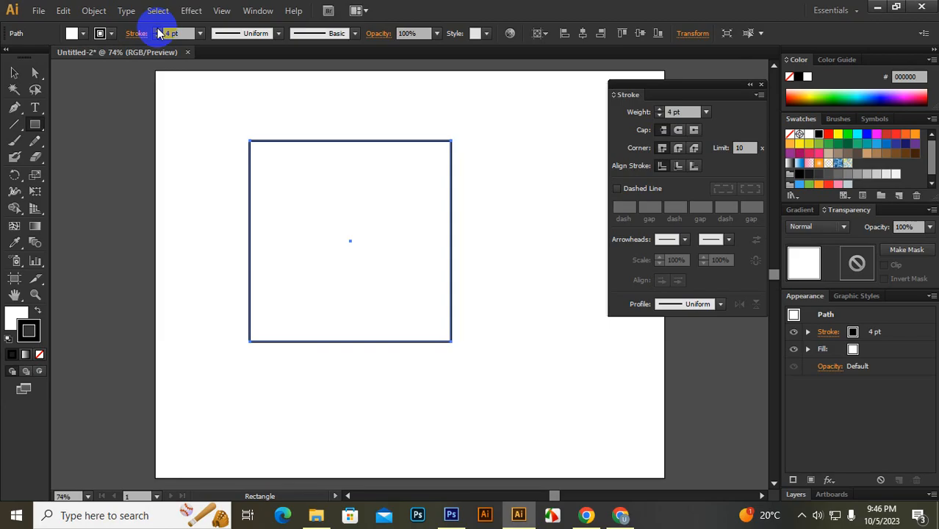
pyautogui.click(157, 31)
pyautogui.click(157, 30)
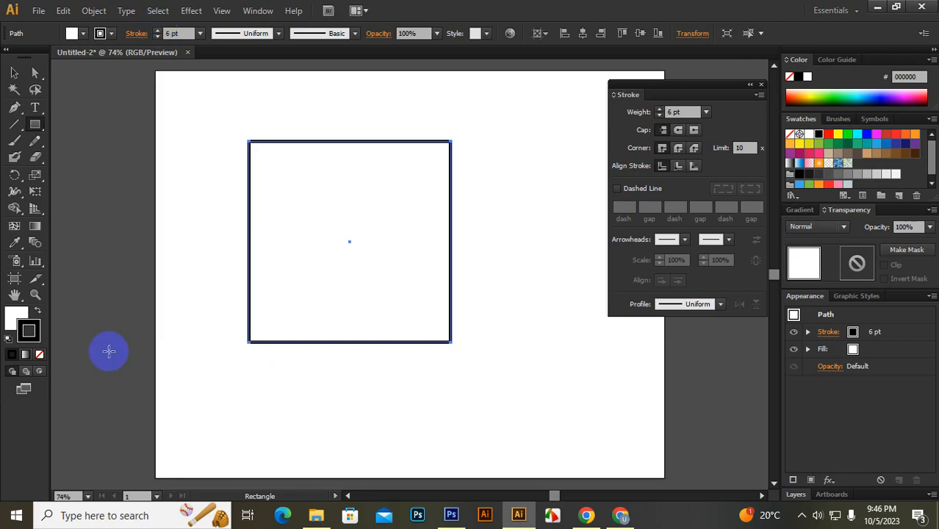
# Step: Remove the square's white fill, leaving it with only a black stroke
pyautogui.click(17, 316)
pyautogui.click(40, 355)
pyautogui.click(37, 311)
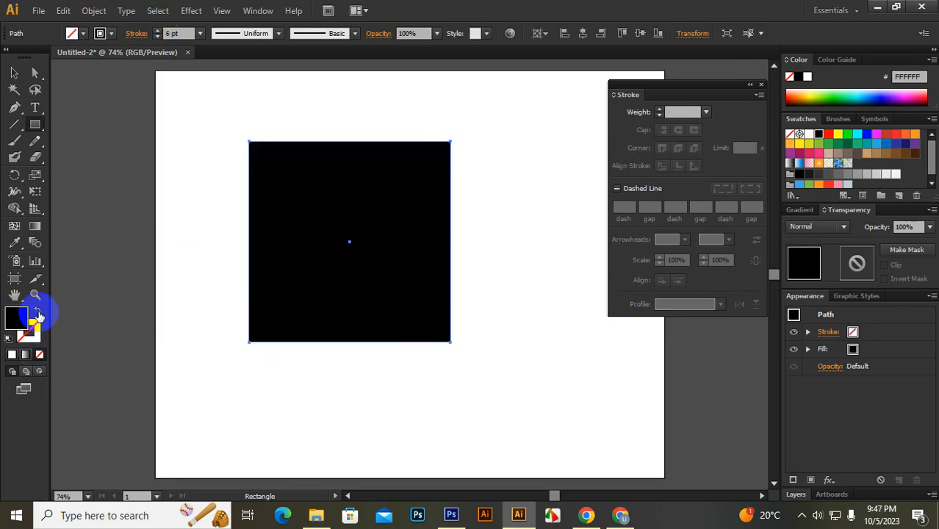
pyautogui.click(38, 312)
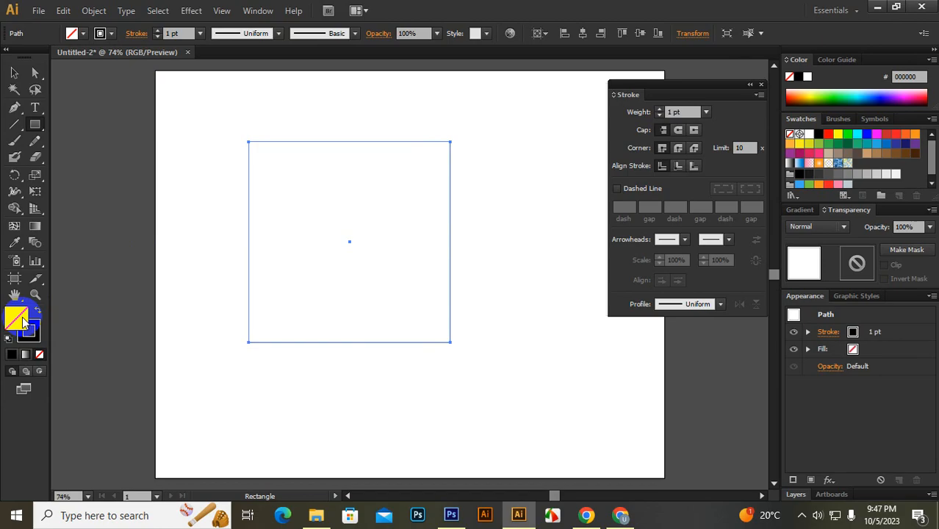
pyautogui.click(31, 332)
# Step: Set the unfilled square's stroke weight to 6 pt and deselect it
pyautogui.click(14, 72)
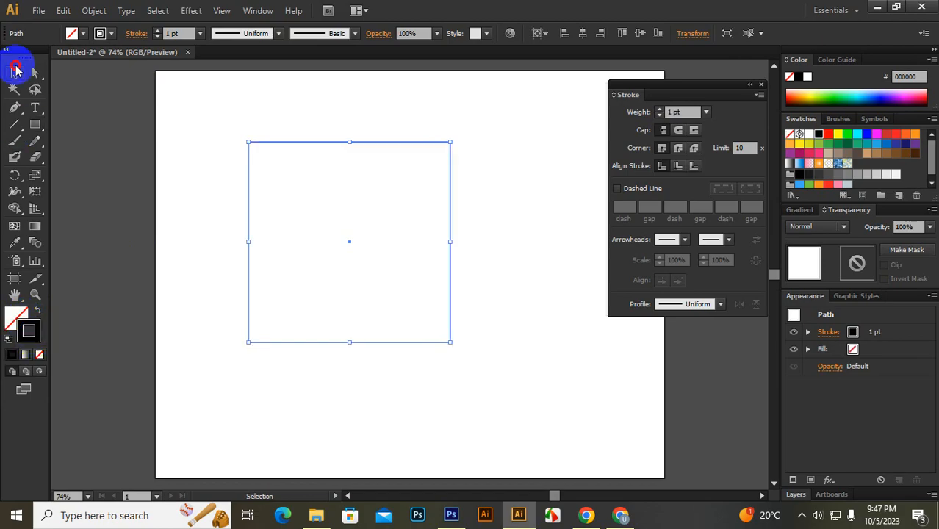
pyautogui.click(158, 30)
pyautogui.click(158, 30)
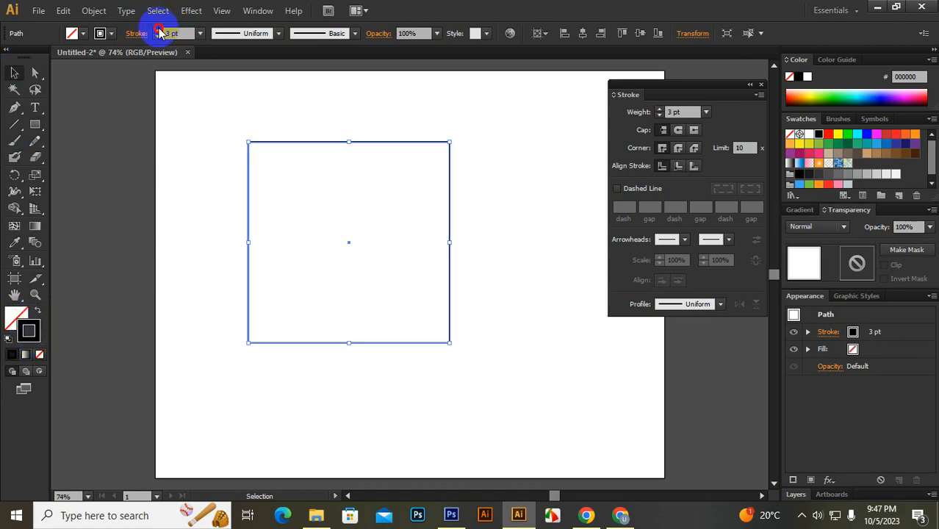
pyautogui.click(158, 30)
pyautogui.click(158, 30)
pyautogui.click(158, 30)
pyautogui.click(268, 92)
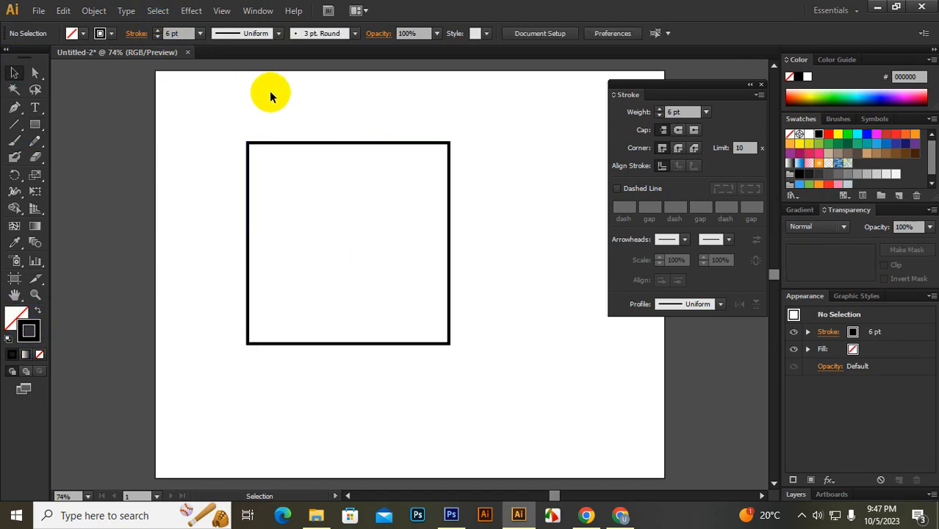
# Step: Select the square, turn on a dashed line for its stroke and set the dash length to 24 pt
pyautogui.moveTo(480, 95); pyautogui.dragTo(436, 171)
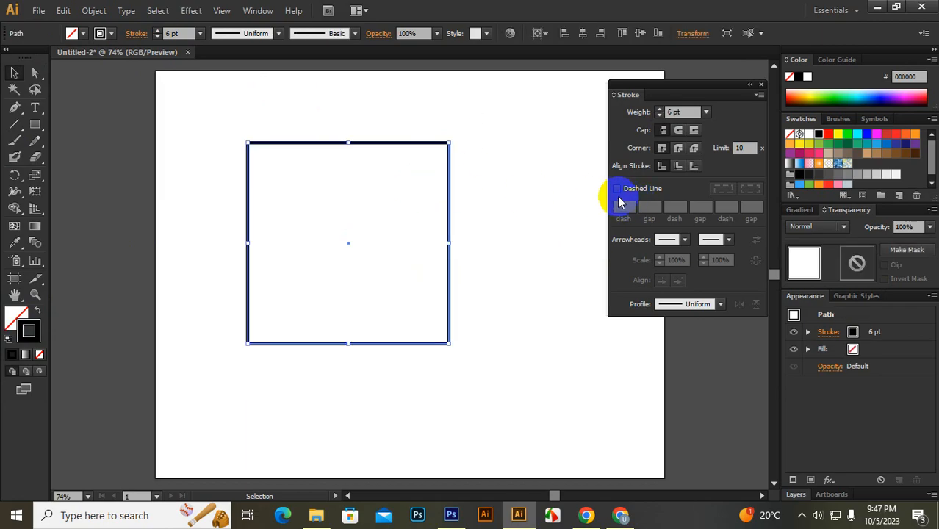
pyautogui.click(617, 188)
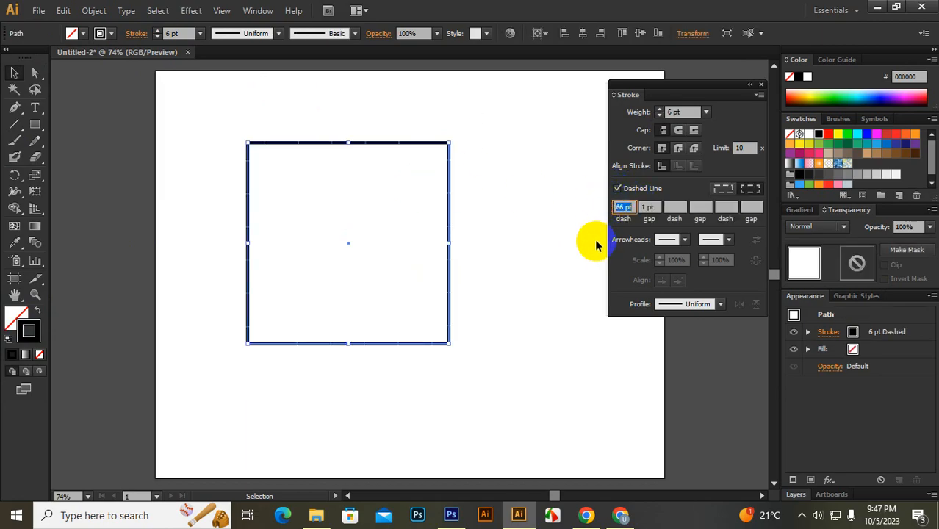
pyautogui.scroll(2, 345, 175)
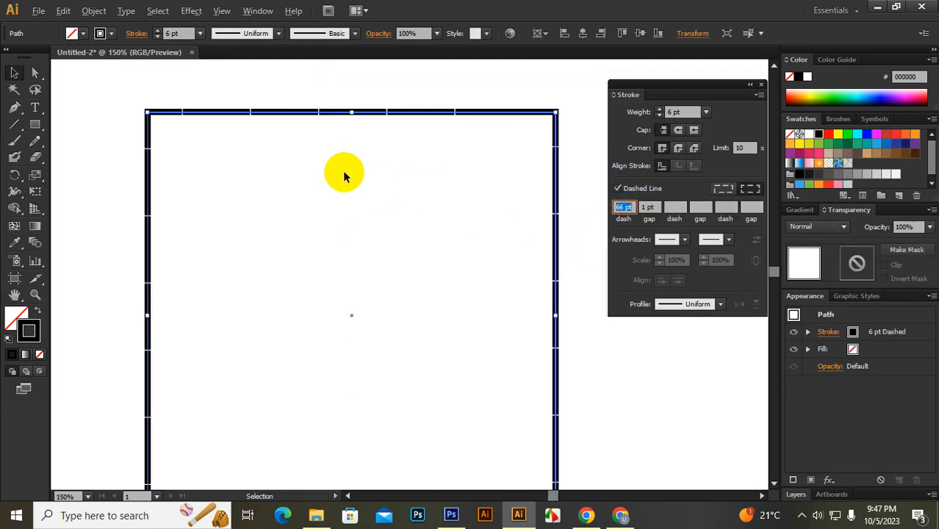
pyautogui.click(625, 208)
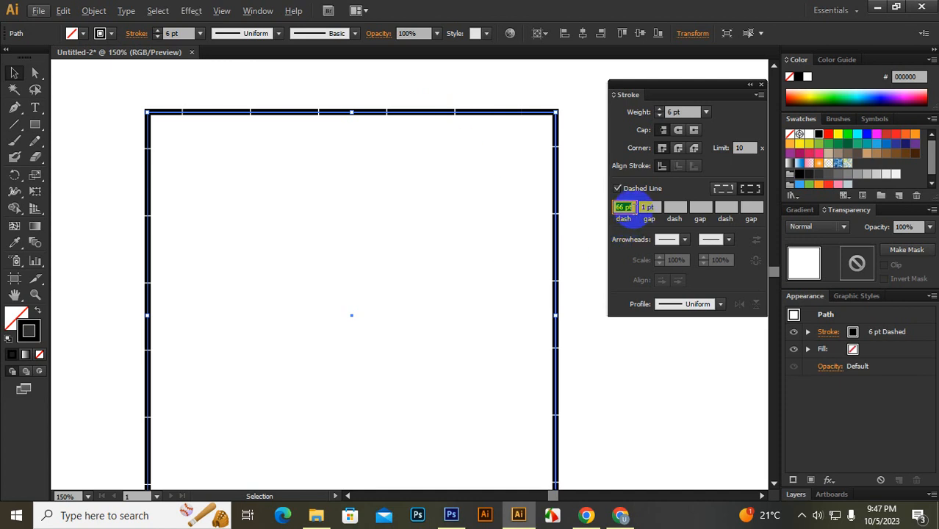
pyautogui.write('54')
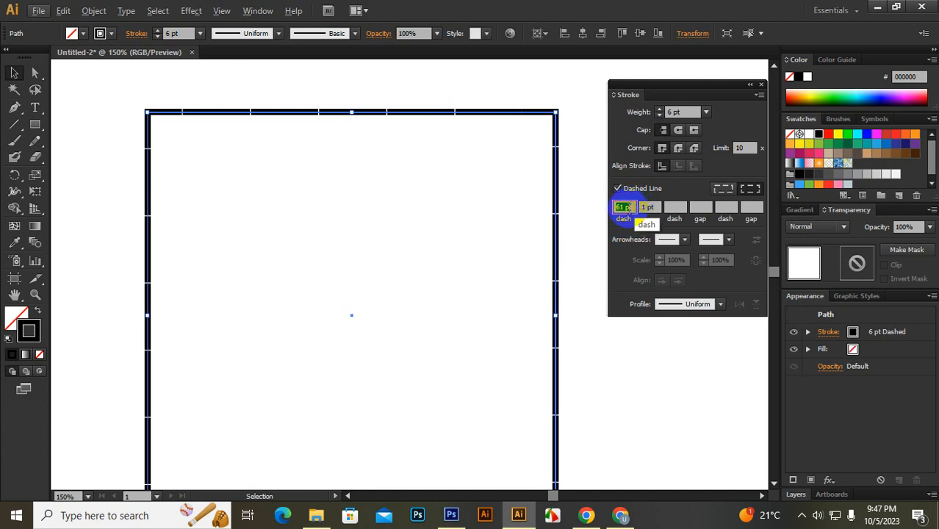
pyautogui.press('Return')
pyautogui.write('24')
pyautogui.press('Return')
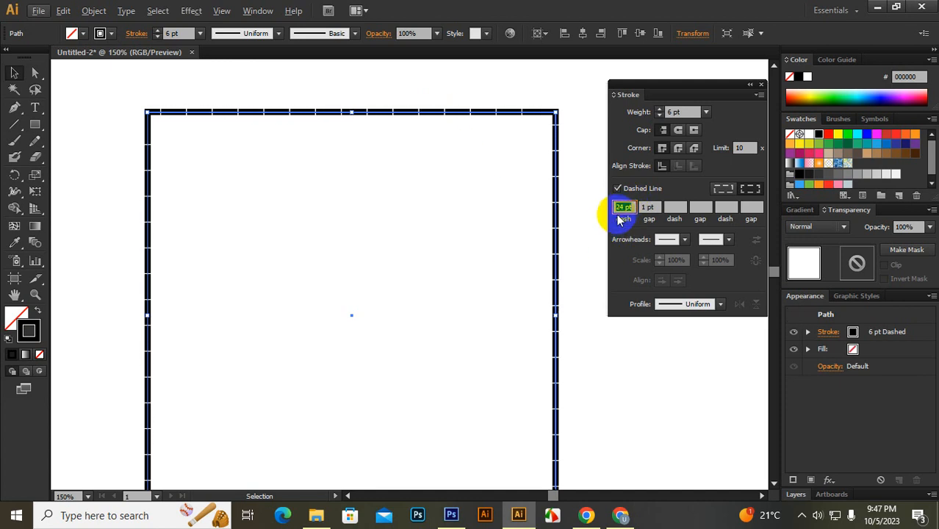
# Step: Try shorter dash lengths on the square's stroke, settle on 7 pt, and deselect the square
pyautogui.click(628, 209)
pyautogui.write('3')
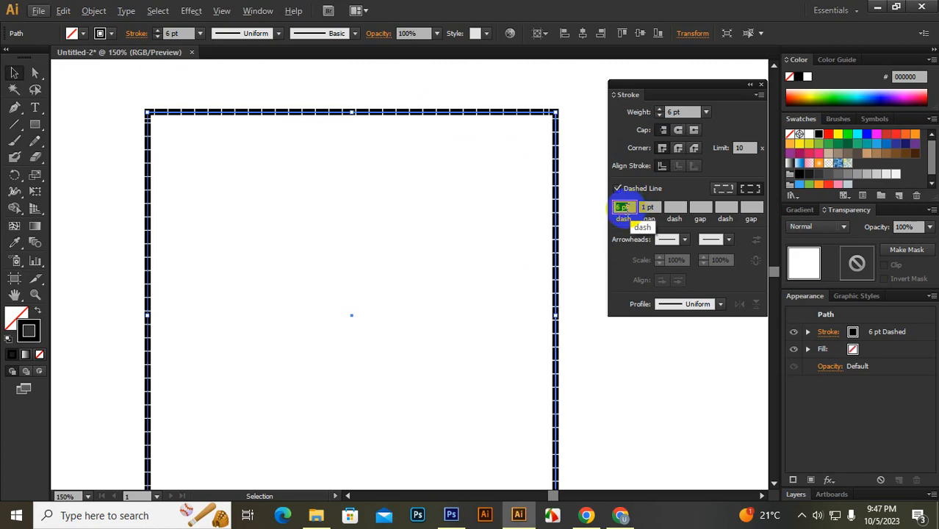
pyautogui.press('Return')
pyautogui.write('6')
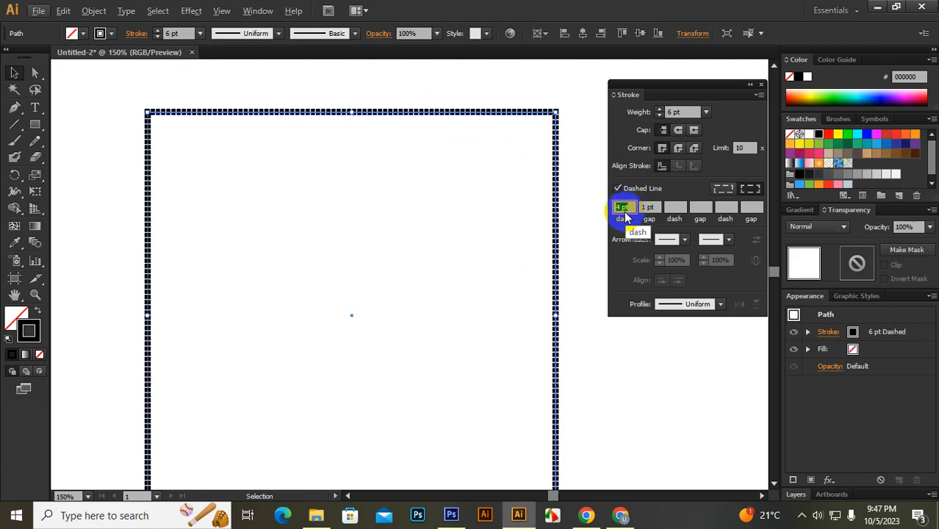
pyautogui.press('Return')
pyautogui.press('Up')
pyautogui.press('Up')
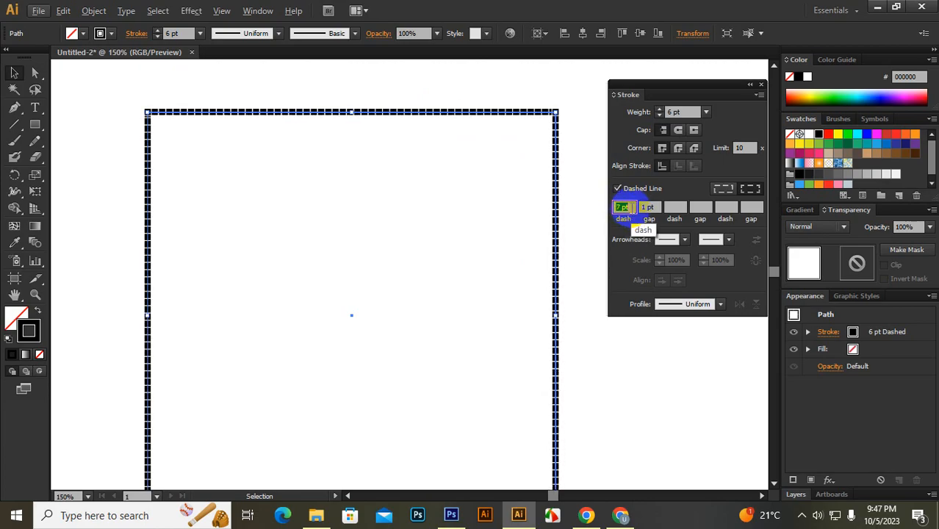
pyautogui.click(506, 211)
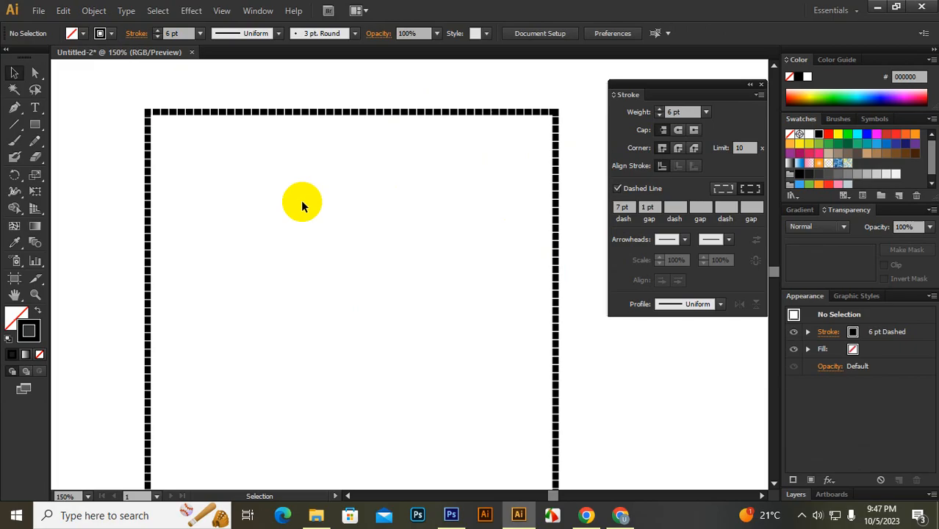
# Step: Set the gap between the square's dashes to 7 pt and deselect the square
pyautogui.click(648, 207)
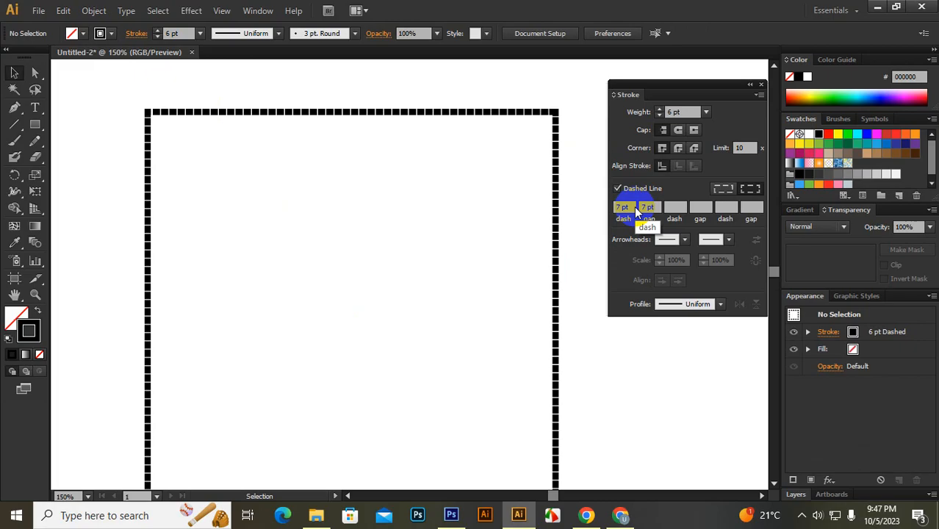
pyautogui.click(560, 123)
pyautogui.click(649, 207)
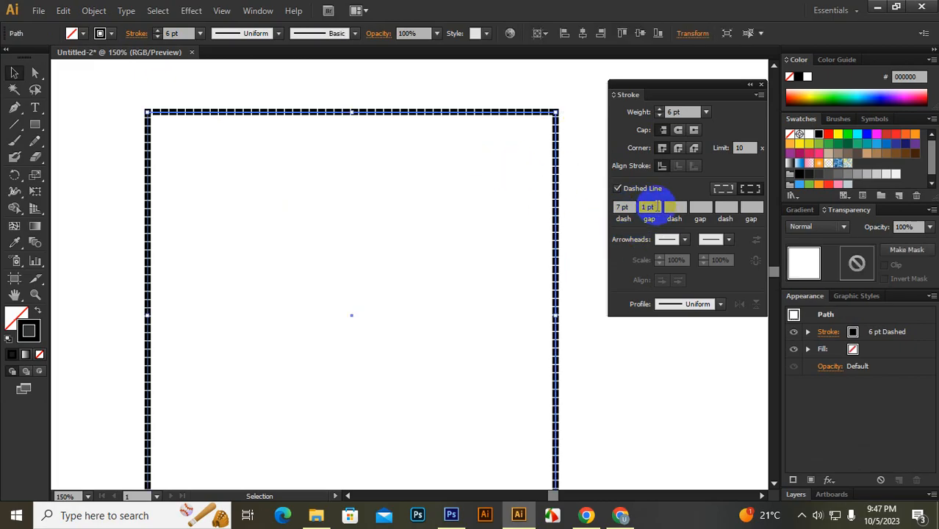
pyautogui.moveTo(658, 207); pyautogui.dragTo(618, 207)
pyautogui.press('Return')
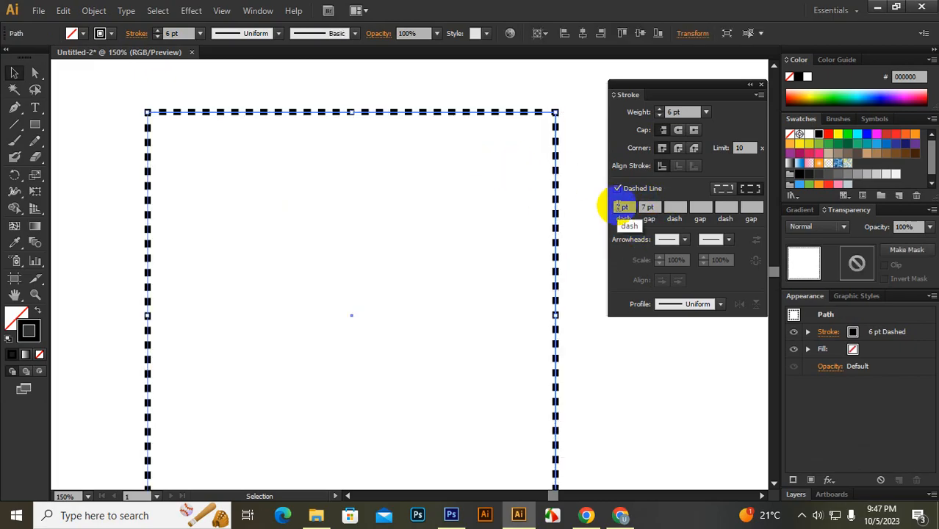
pyautogui.click(250, 89)
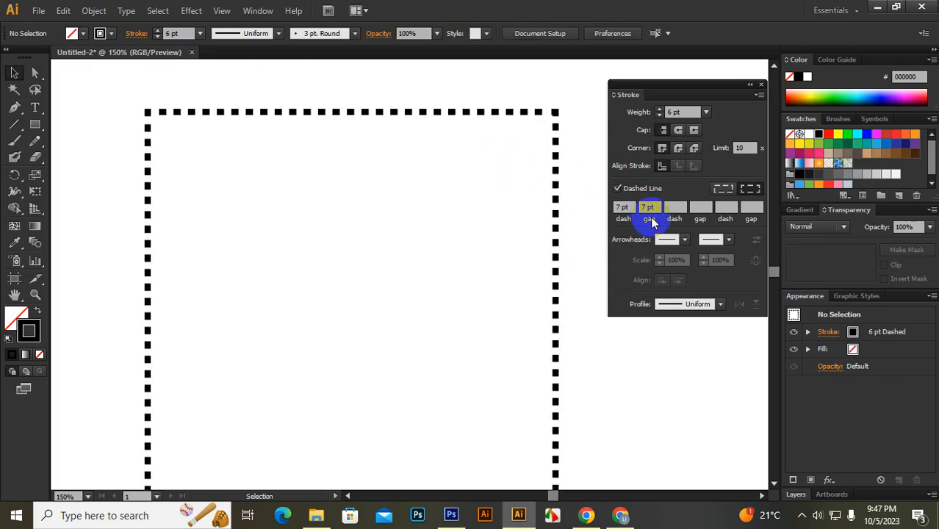
# Step: Examine the dashes and gaps along the square's top edge up close against their 7 pt settings
pyautogui.moveTo(626, 209); pyautogui.dragTo(608, 205)
pyautogui.click(648, 208)
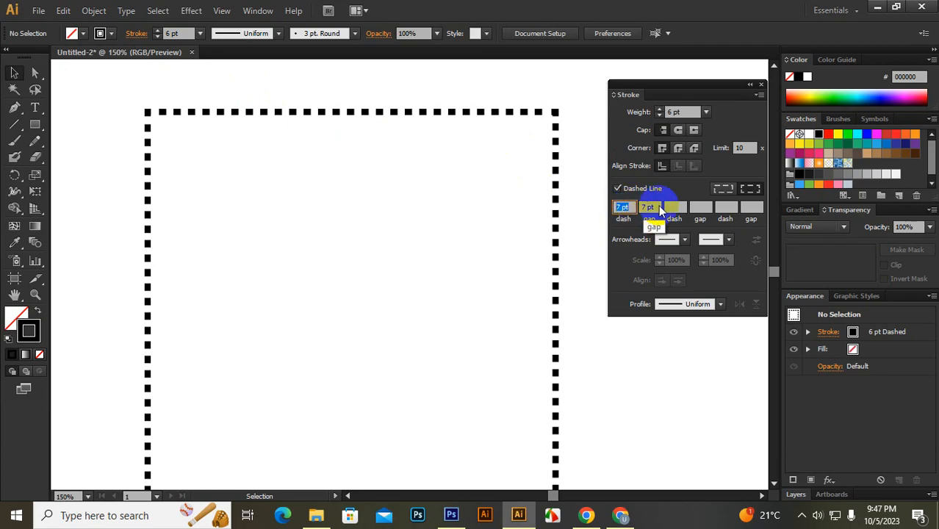
pyautogui.scroll(1, 190, 121)
pyautogui.scroll(2, 190, 121)
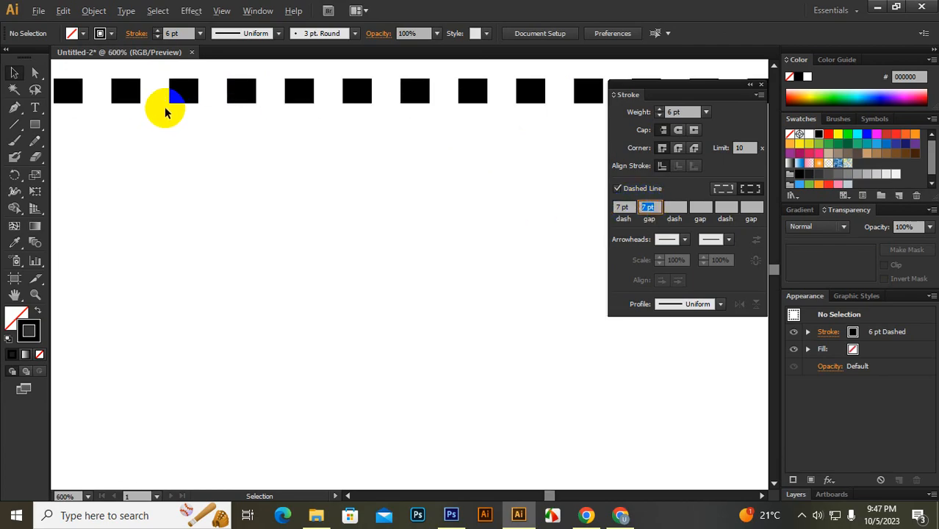
pyautogui.scroll(3, 187, 88)
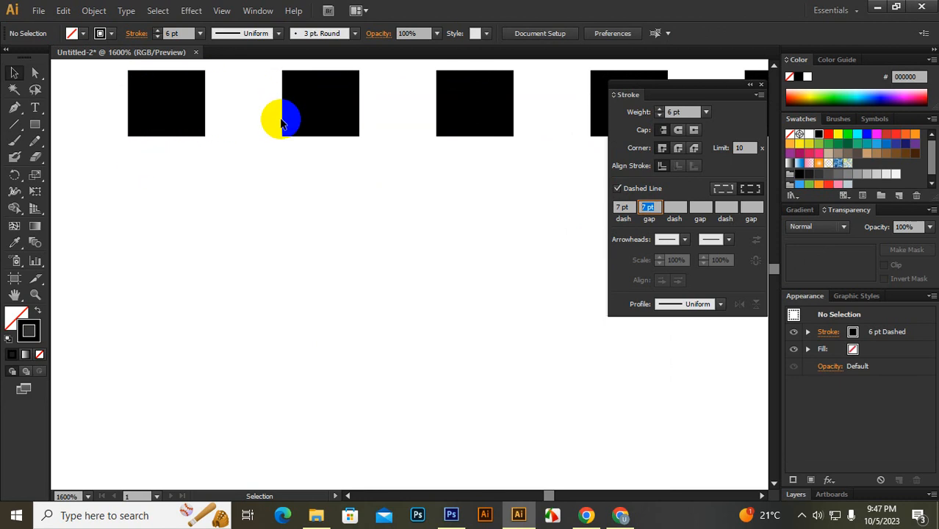
pyautogui.scroll(-6, 279, 116)
pyautogui.scroll(-1, 536, 246)
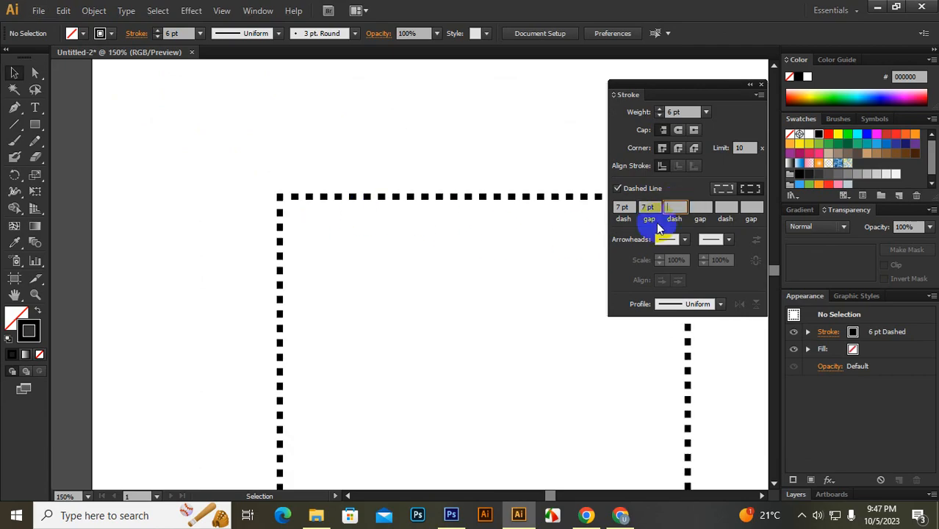
# Step: Add a second dash of 2 pt and a second gap of 2 pt to the square's stroke pattern, and deselect it
pyautogui.click(699, 208)
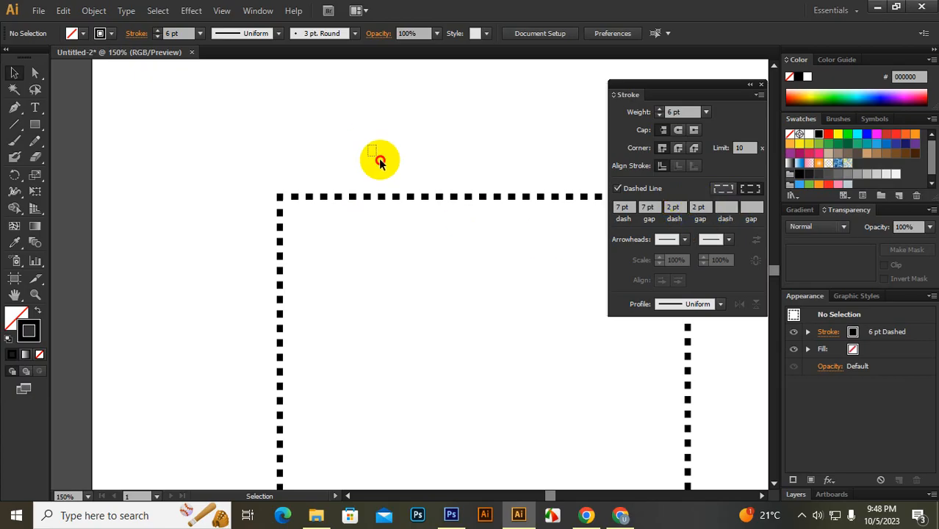
pyautogui.click(452, 197)
pyautogui.click(677, 206)
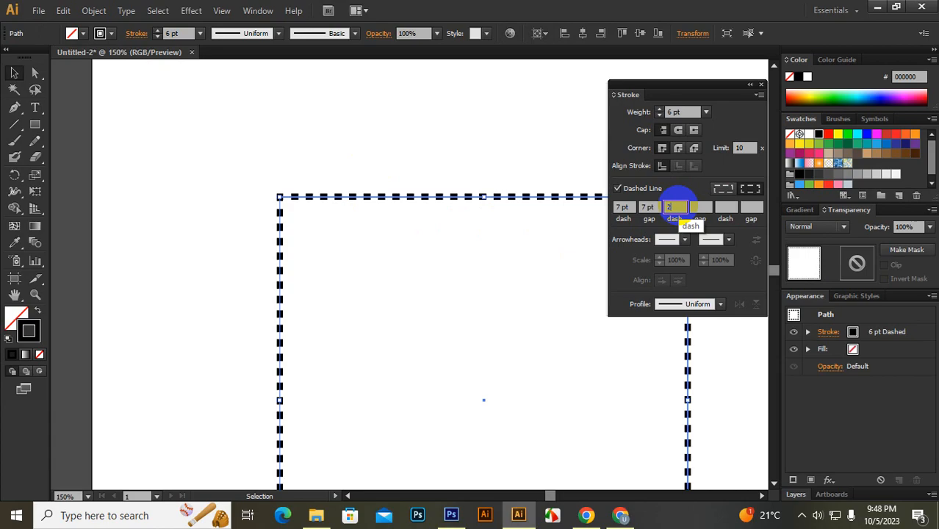
pyautogui.write('2')
pyautogui.press('Tab')
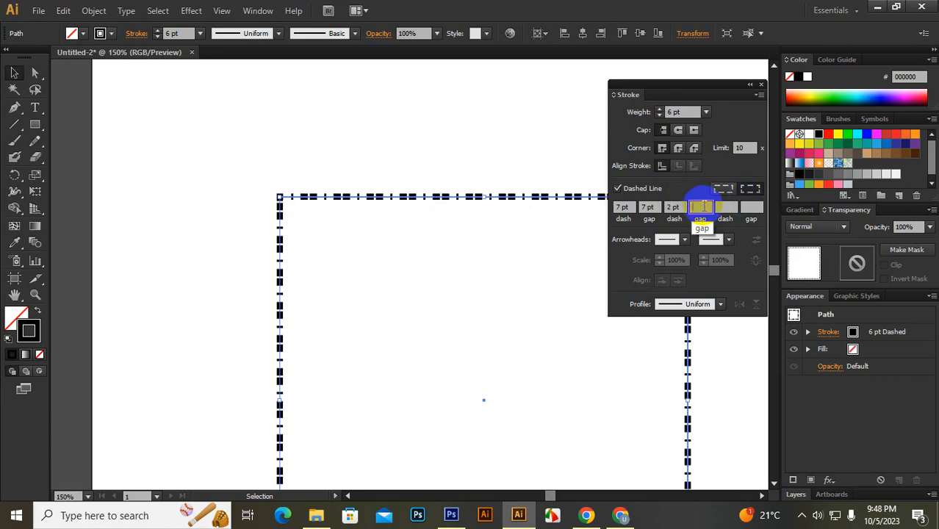
pyautogui.write('2')
pyautogui.click(502, 147)
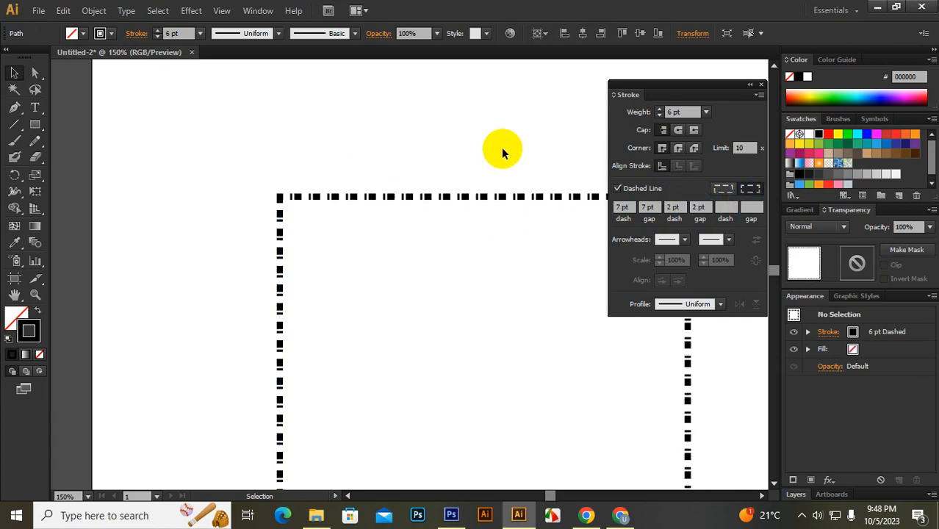
# Step: Examine the square's alternating dashes and gaps up close against the 7 pt and 2 pt settings
pyautogui.scroll(7, 335, 203)
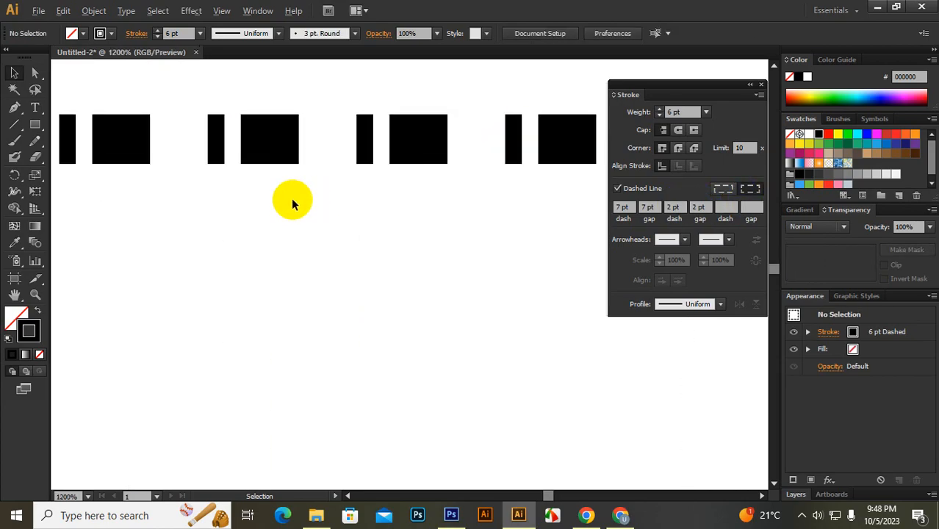
pyautogui.click(621, 206)
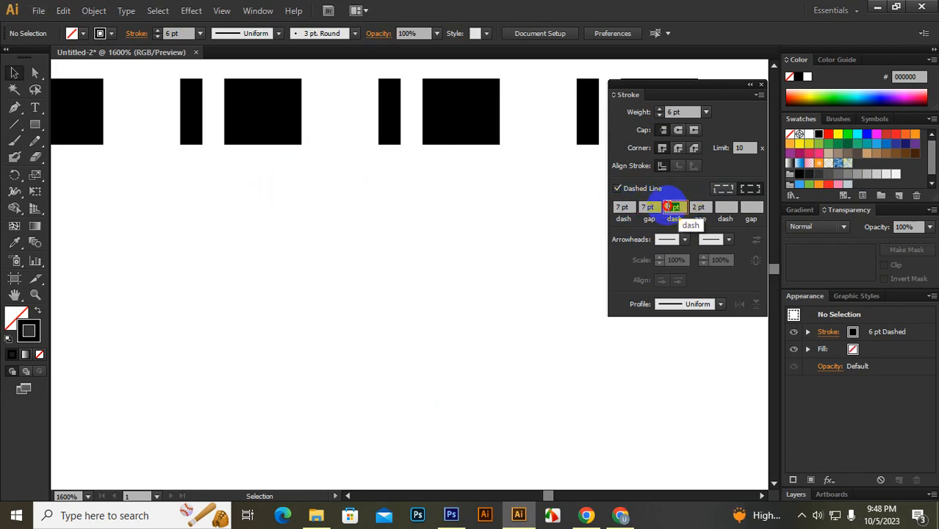
pyautogui.click(702, 206)
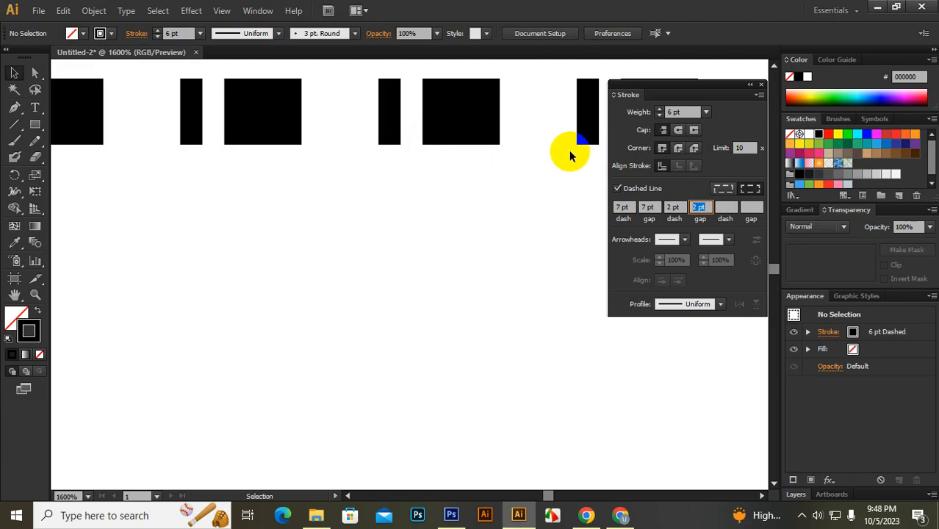
pyautogui.moveTo(570, 151); pyautogui.dragTo(391, 146)
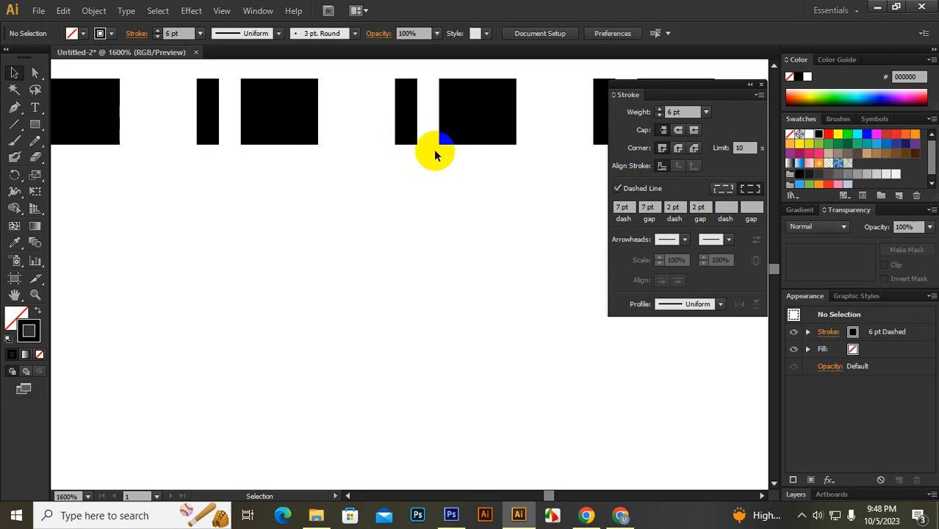
pyautogui.scroll(-2, 435, 154)
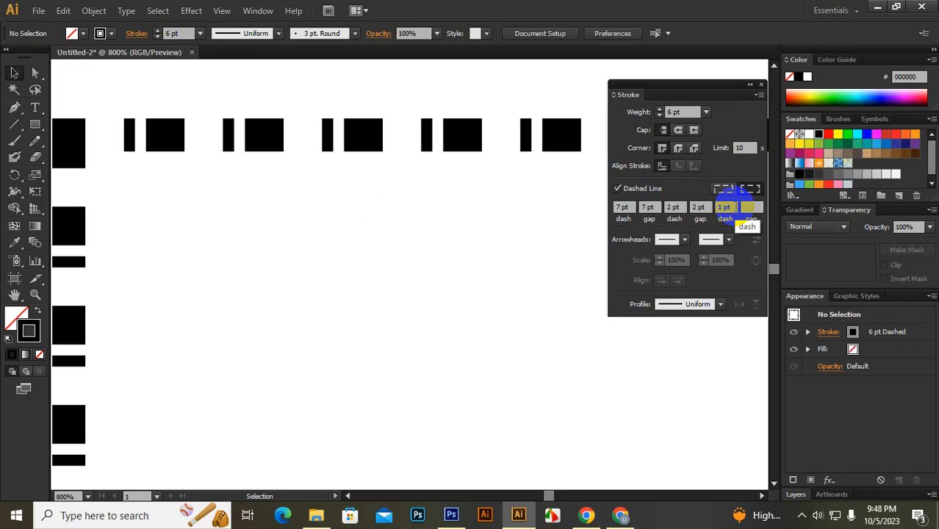
# Step: Add a third dash of 1 pt and a third gap of 1 pt to the square's stroke pattern, and deselect it
pyautogui.click(449, 136)
pyautogui.click(724, 207)
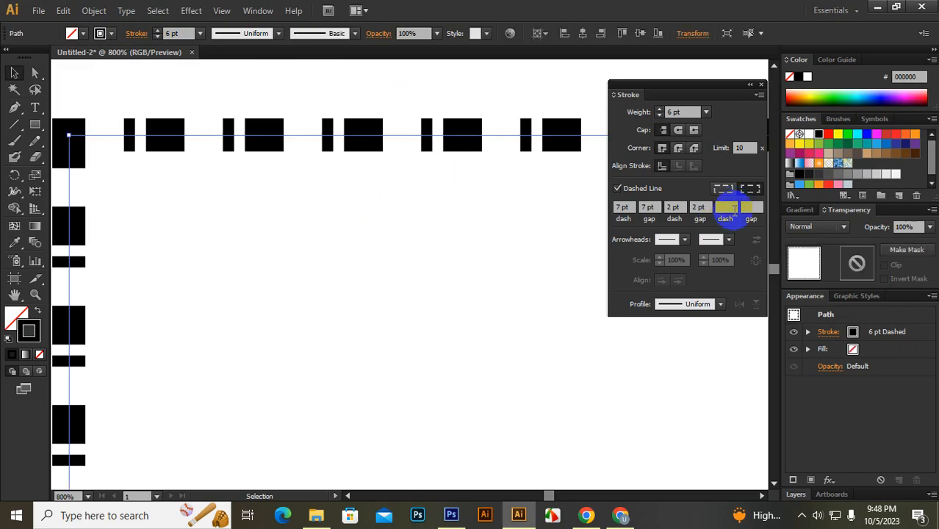
pyautogui.write('1')
pyautogui.press('Tab')
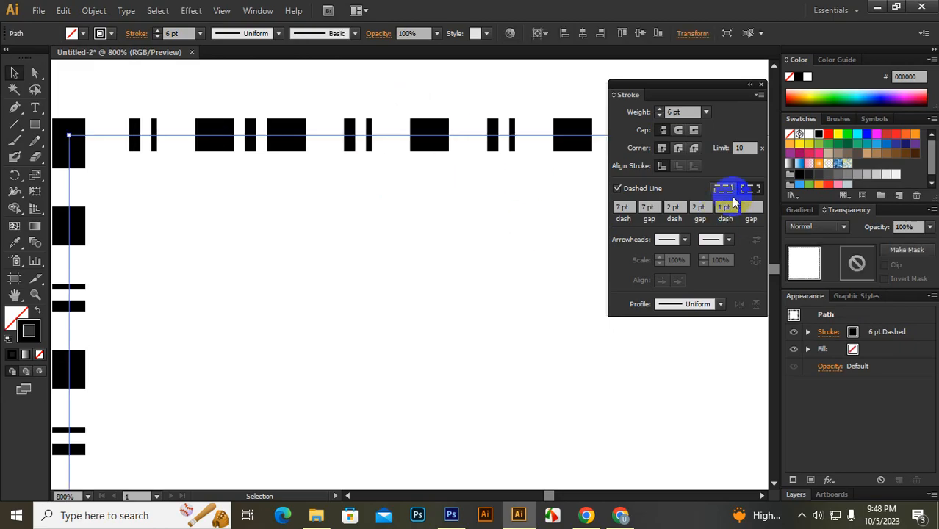
pyautogui.click(750, 206)
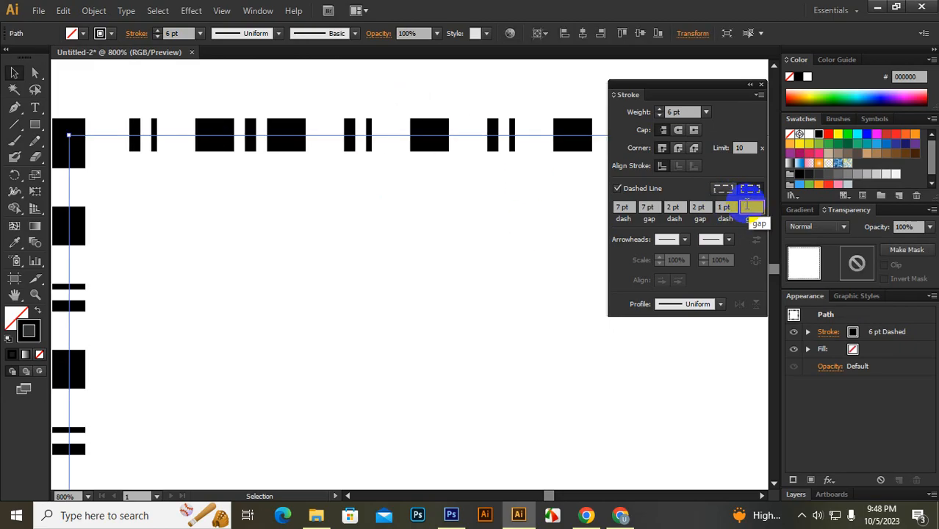
pyautogui.write('1')
pyautogui.press('Return')
pyautogui.click(376, 234)
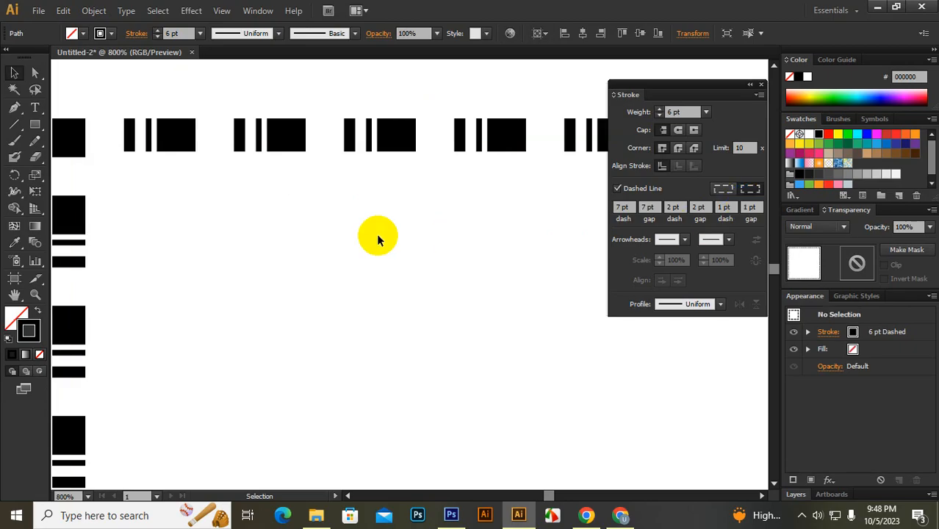
# Step: Inspect the three-part dash pattern along the top edge up close, and view it around the whole square
pyautogui.scroll(2, 406, 160)
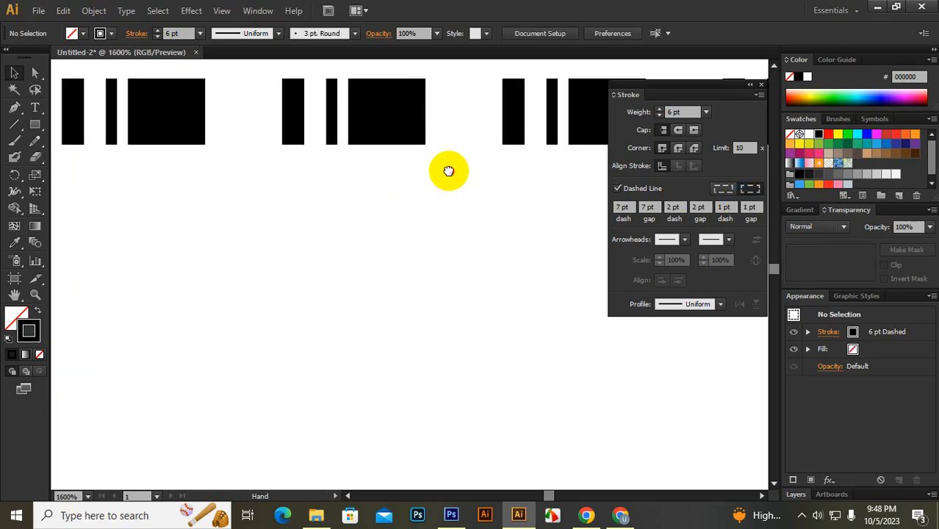
pyautogui.moveTo(447, 170); pyautogui.dragTo(415, 196)
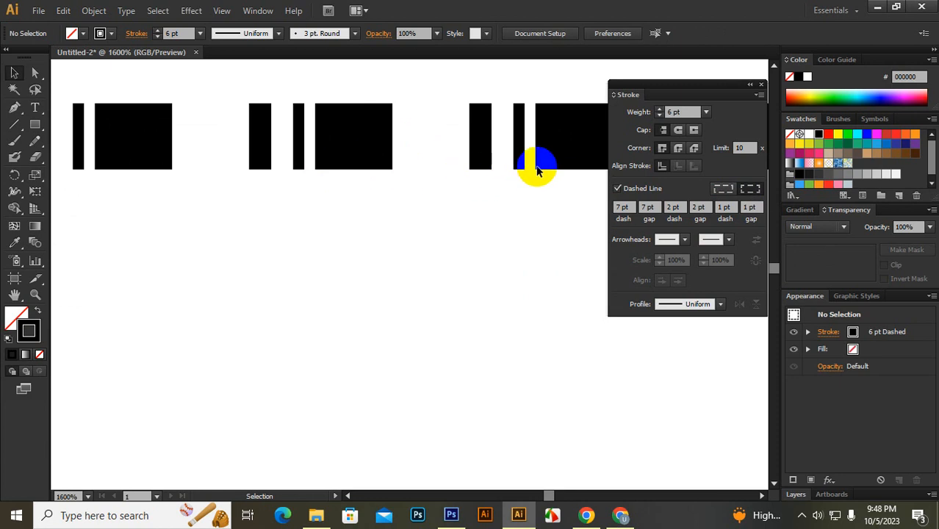
pyautogui.scroll(-8, 359, 200)
pyautogui.moveTo(464, 296); pyautogui.dragTo(422, 266)
pyautogui.scroll(1, 454, 266)
pyautogui.scroll(-2, 426, 255)
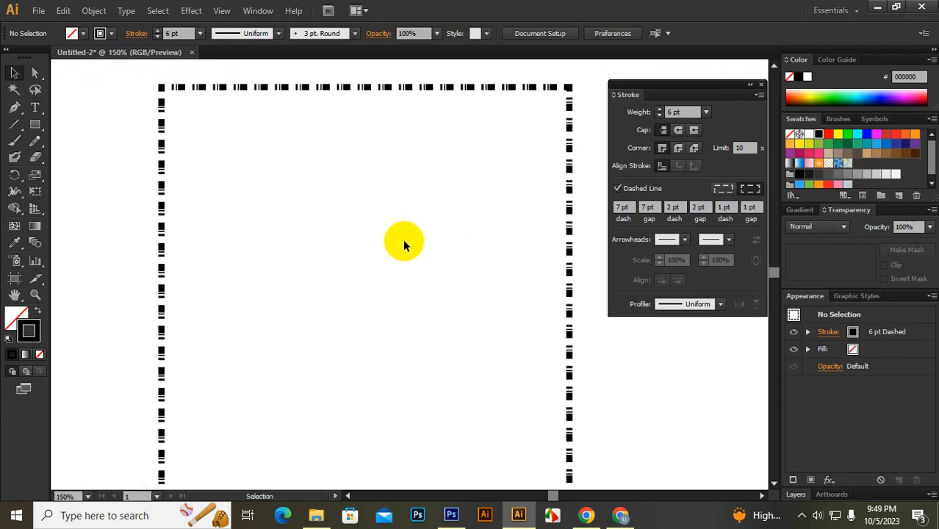
pyautogui.scroll(-1, 405, 242)
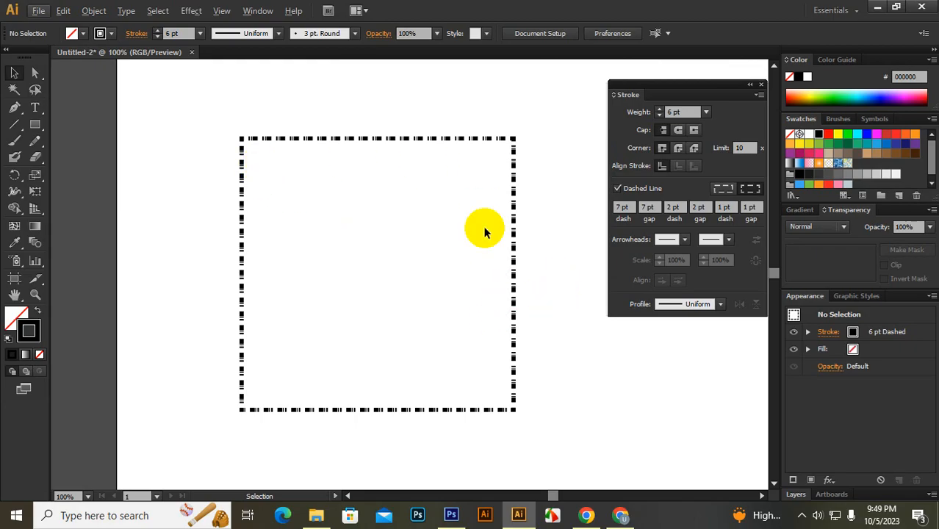
# Step: Select the square and toggle its dashed line off and on to compare solid and dashed strokes
pyautogui.click(618, 190)
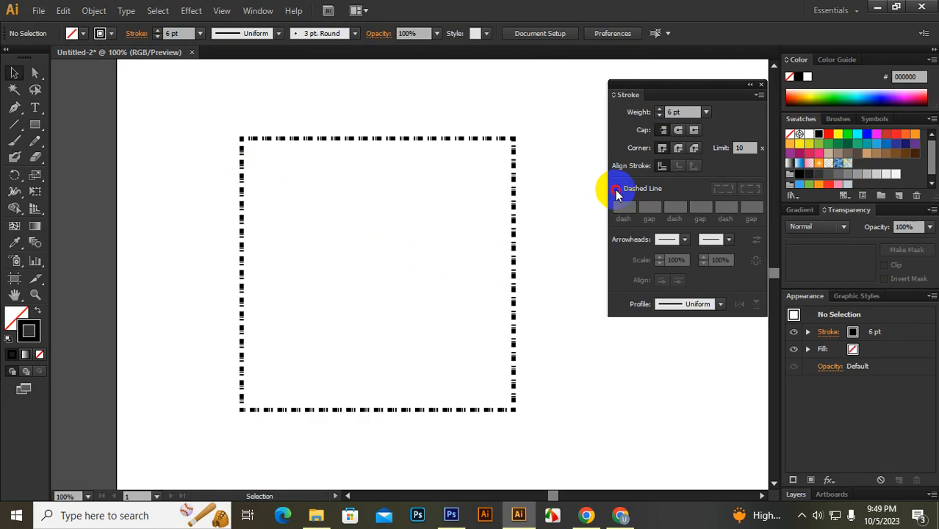
pyautogui.click(616, 190)
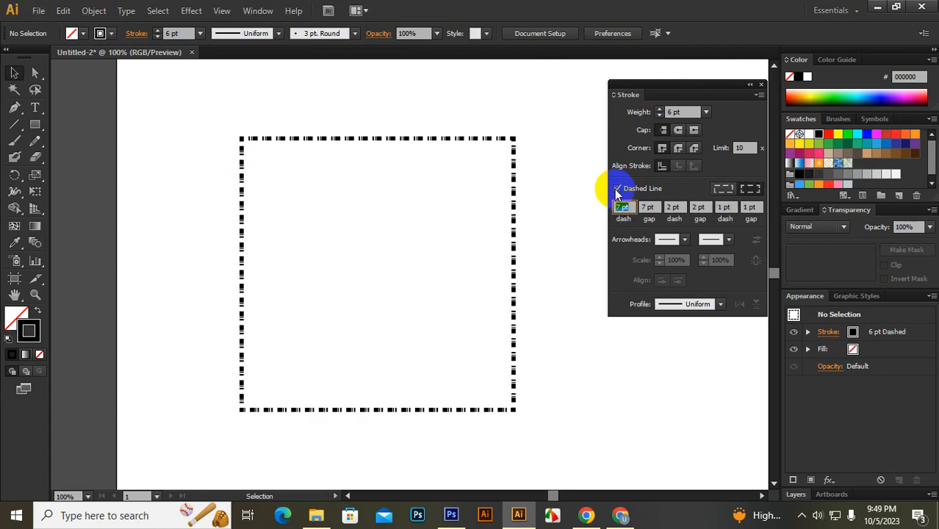
pyautogui.click(622, 208)
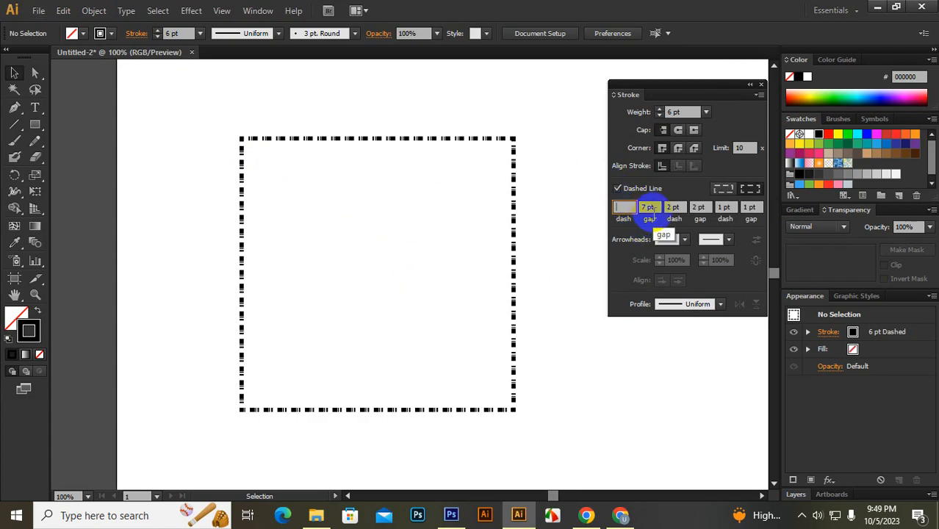
pyautogui.moveTo(458, 112); pyautogui.dragTo(531, 160)
pyautogui.click(618, 189)
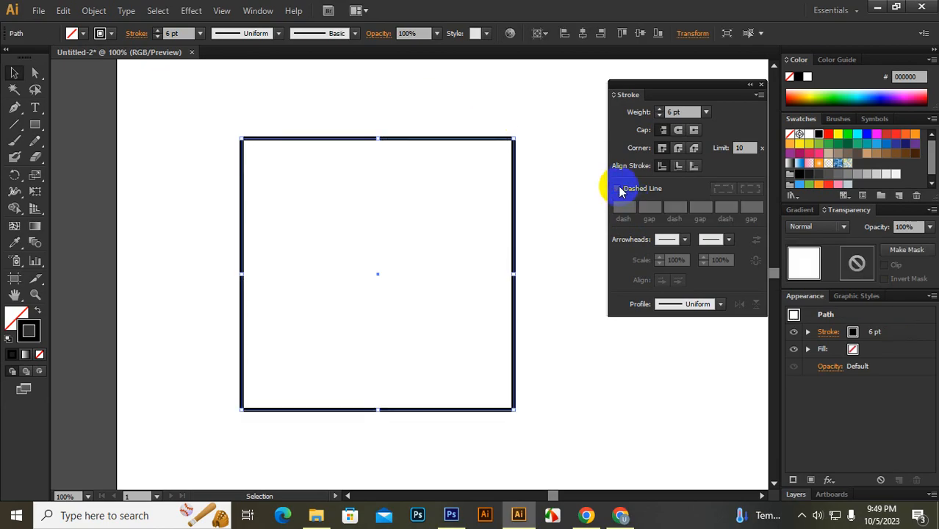
pyautogui.click(618, 189)
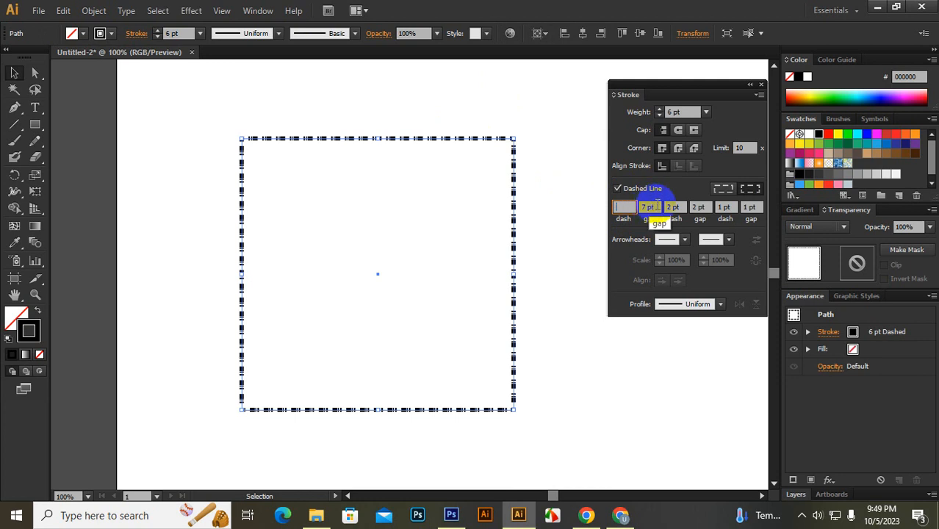
pyautogui.click(618, 189)
pyautogui.click(618, 189)
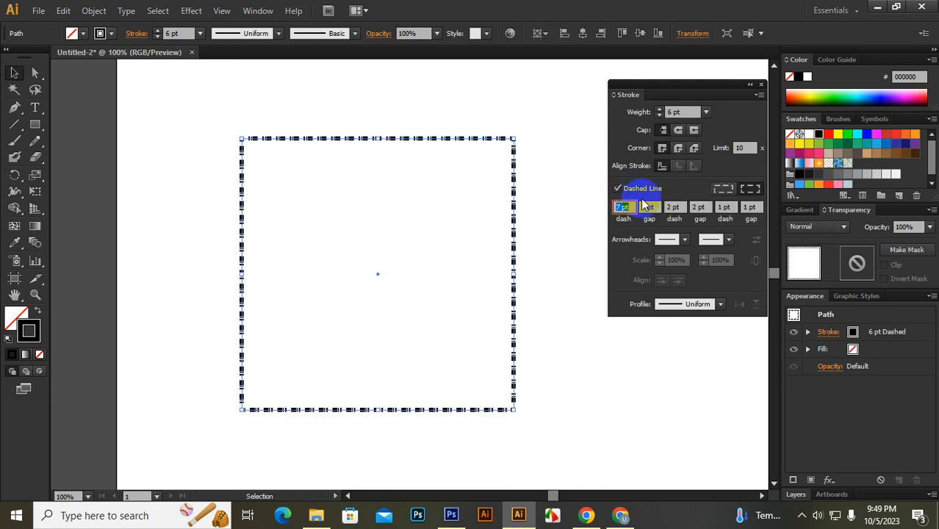
# Step: Try a first gap of 84 pt on the square's dashed stroke, and turn the dashed line off
pyautogui.click(647, 207)
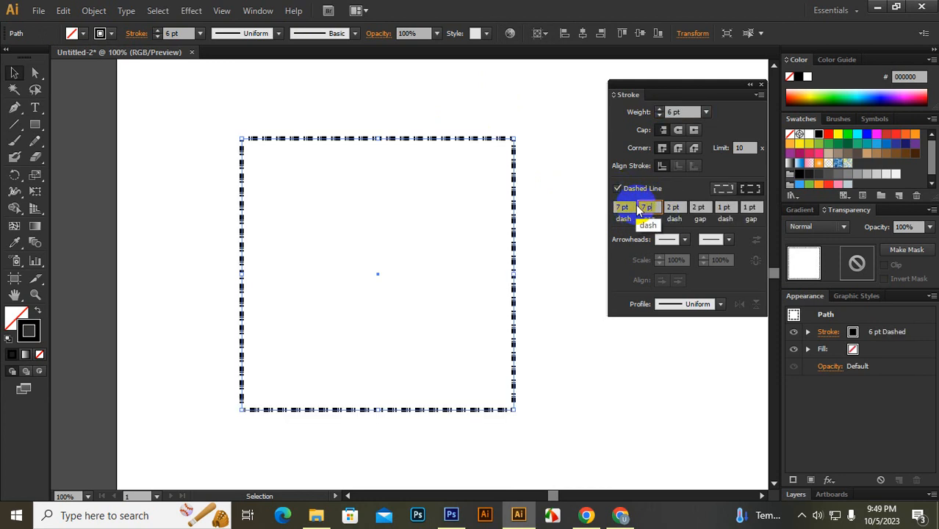
pyautogui.write('84')
pyautogui.hotkey('shift', 'Tab')
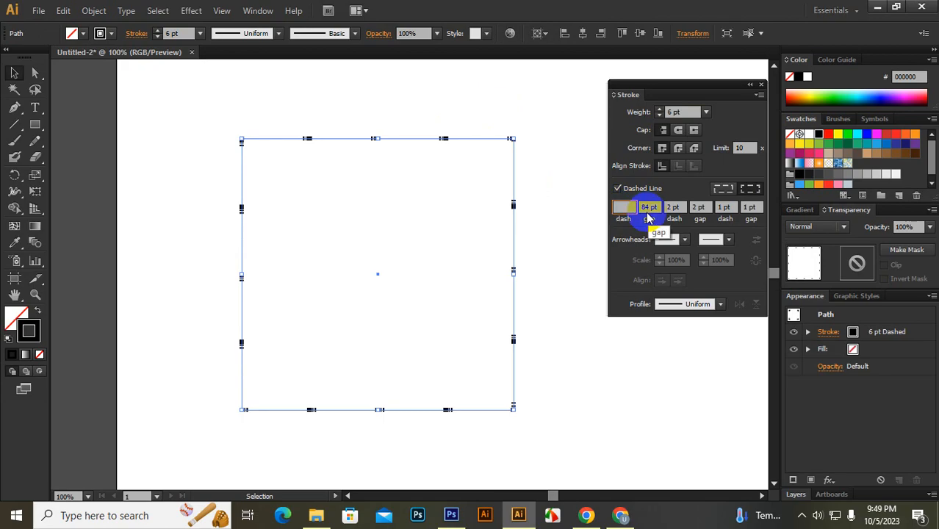
pyautogui.click(618, 189)
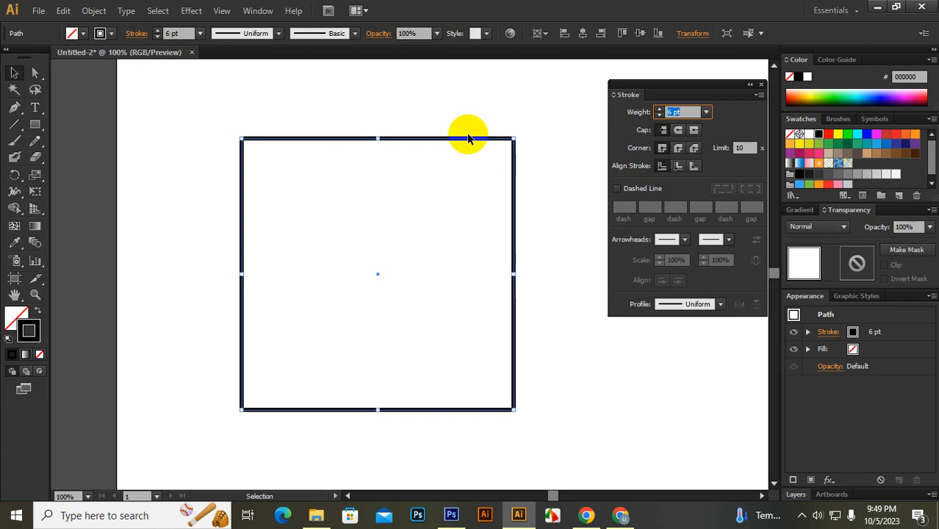
# Step: Move the solid square to the artboard's left edge and delete it
pyautogui.moveTo(484, 138); pyautogui.dragTo(368, 138)
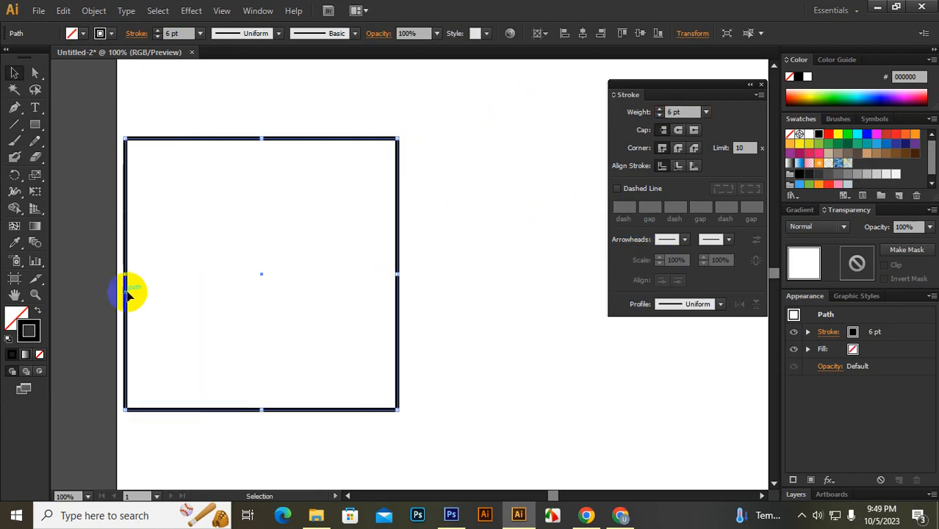
pyautogui.scroll(-3, 254, 320)
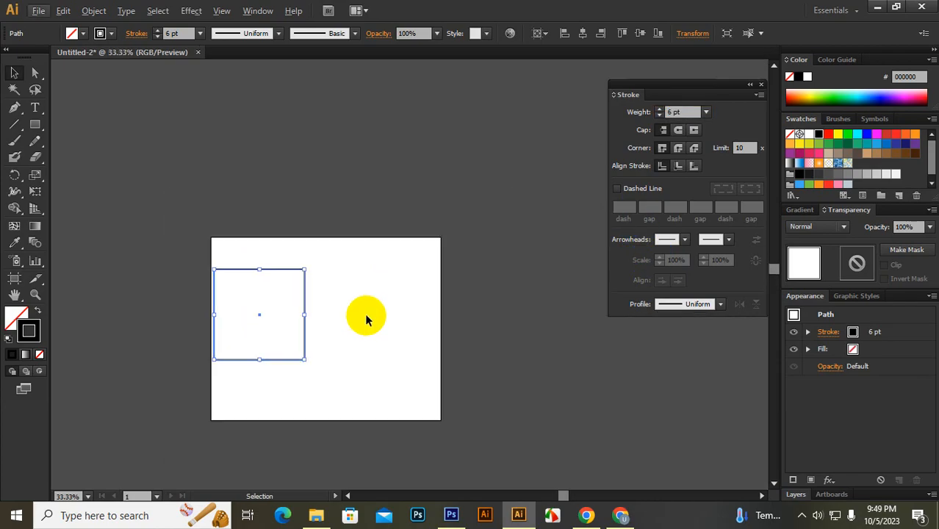
pyautogui.click(308, 304)
# Step: Draw a straight vertical line with a 6 pt stroke in the left half of the empty artboard
pyautogui.scroll(3, 308, 303)
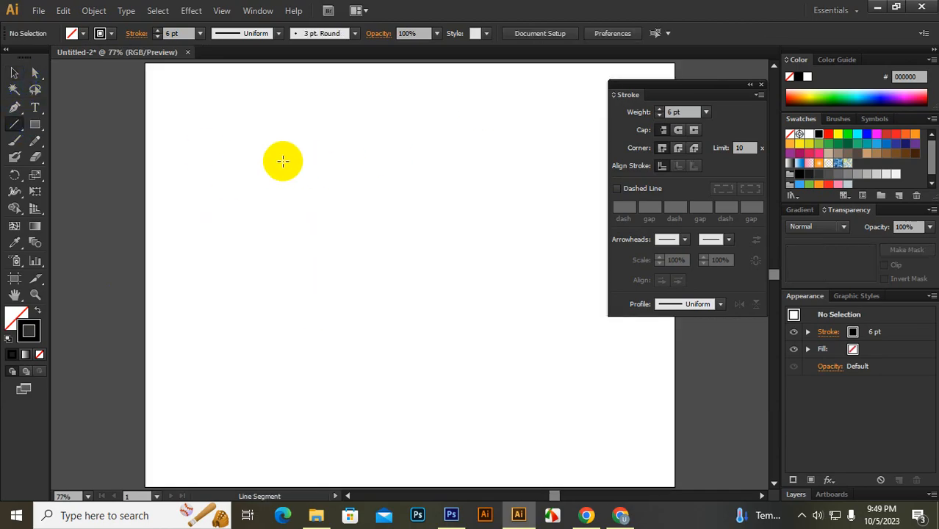
pyautogui.moveTo(283, 157)
pyautogui.mouseDown()
pyautogui.moveTo(304, 349)
pyautogui.moveTo(317, 375)
pyautogui.mouseUp()
pyautogui.click(14, 73)
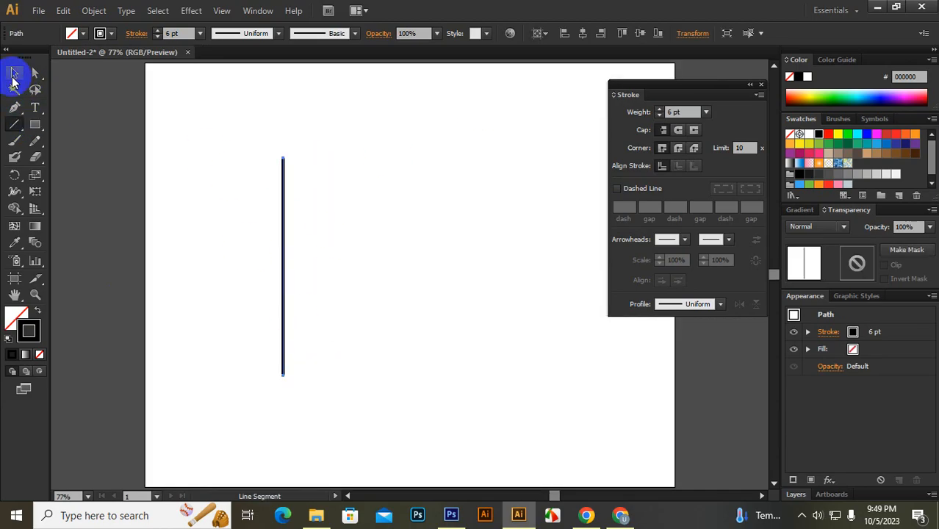
# Step: Try Arrow 1, Arrow 5 and Arrow 10 as the line's start arrowhead, and settle on Arrow 13
pyautogui.click(683, 240)
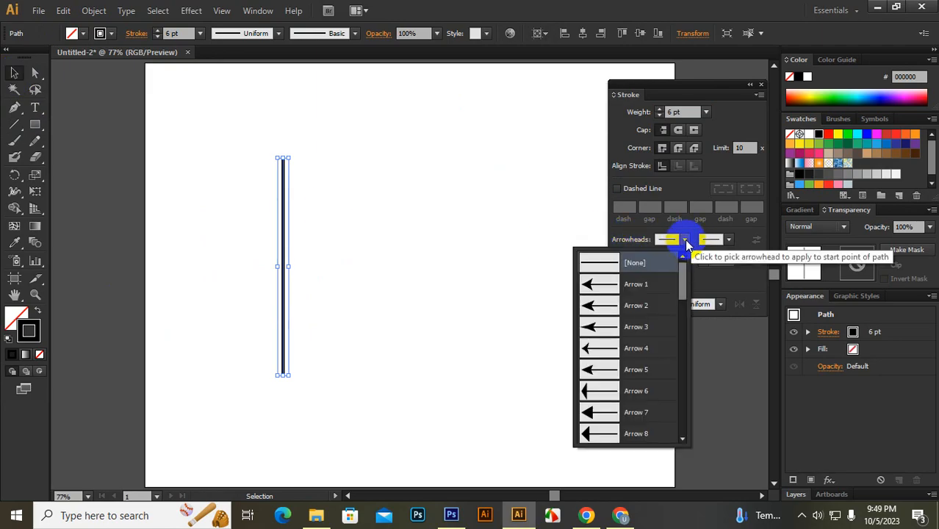
pyautogui.click(603, 300)
pyautogui.click(682, 240)
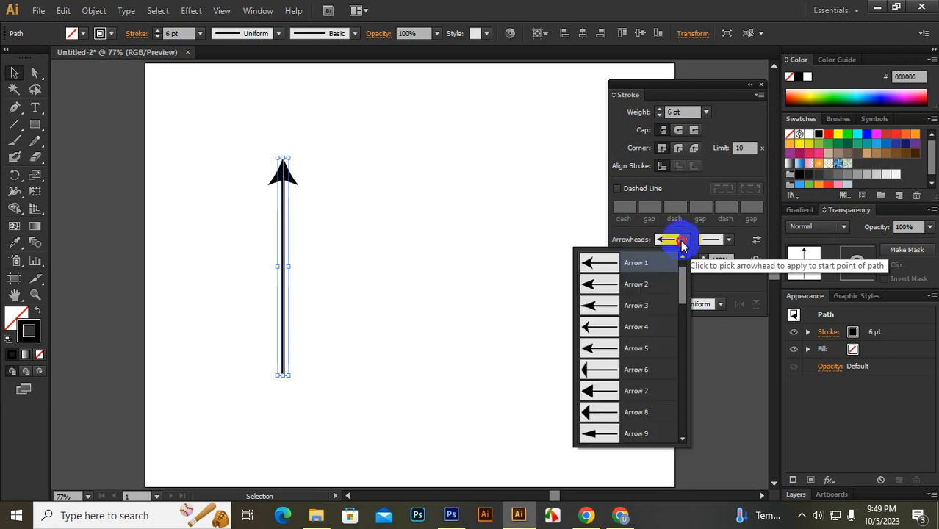
pyautogui.click(601, 344)
pyautogui.click(683, 240)
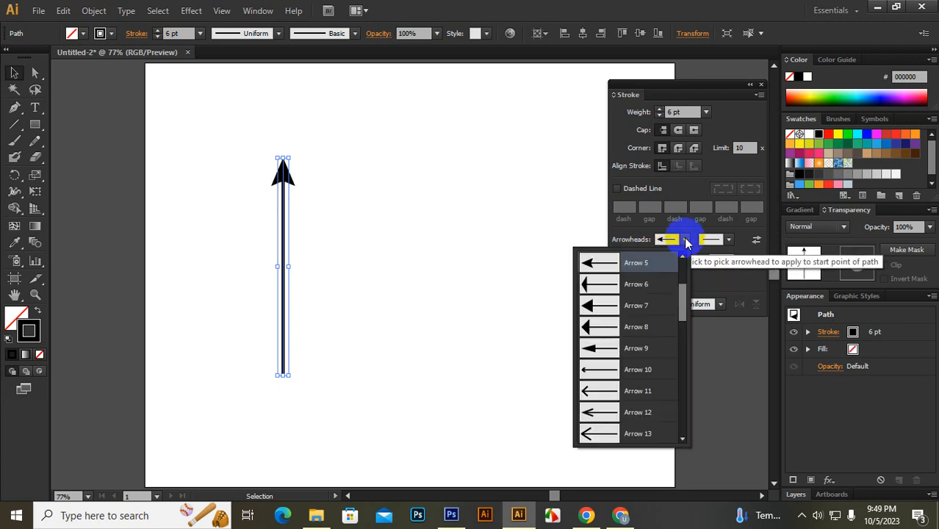
pyautogui.scroll(-5, 630, 361)
pyautogui.scroll(2, 622, 372)
pyautogui.click(602, 306)
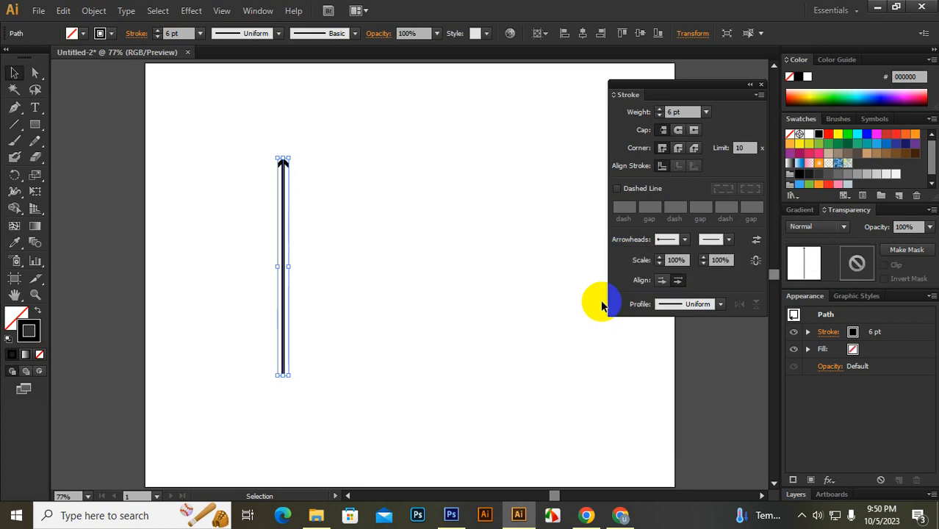
pyautogui.click(707, 243)
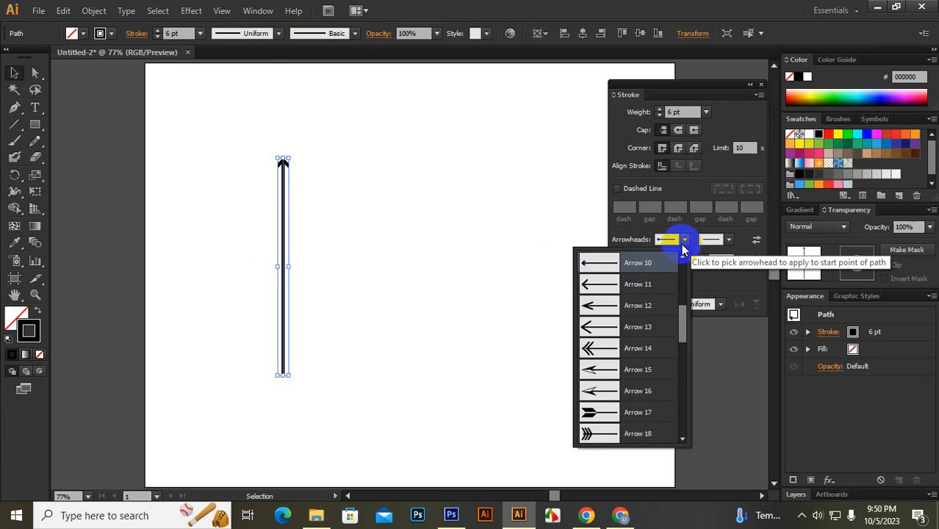
pyautogui.click(612, 326)
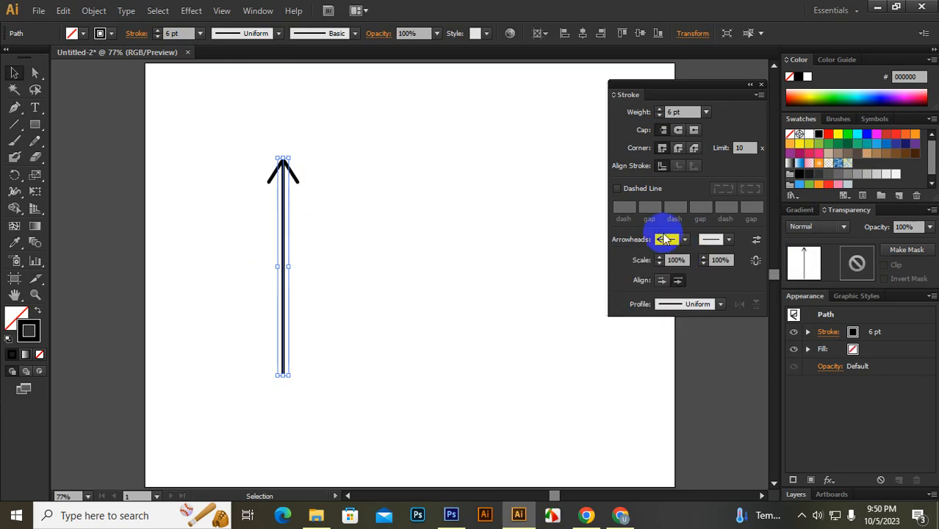
# Step: Try Arrow 2 and Arrow 11 as the vertical line's end arrowhead
pyautogui.click(729, 240)
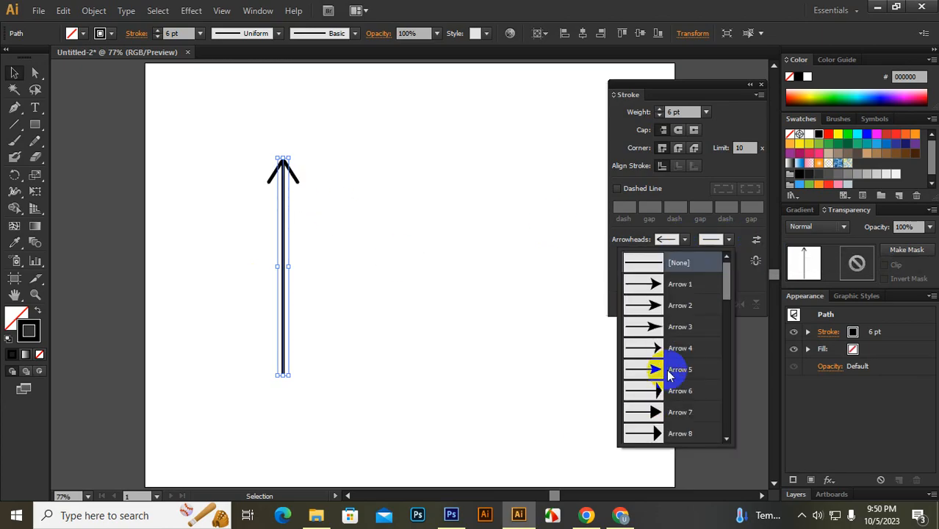
pyautogui.click(658, 301)
pyautogui.click(732, 264)
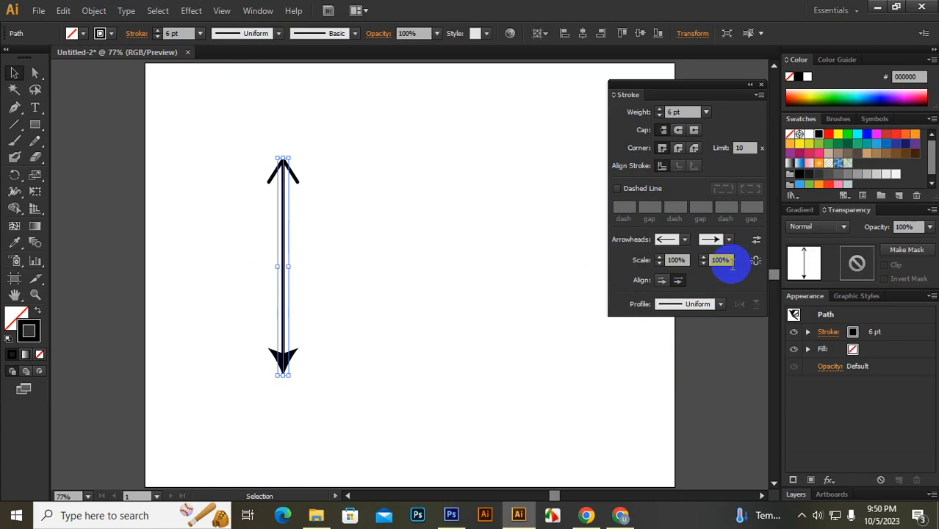
pyautogui.click(728, 240)
pyautogui.scroll(-1, 679, 378)
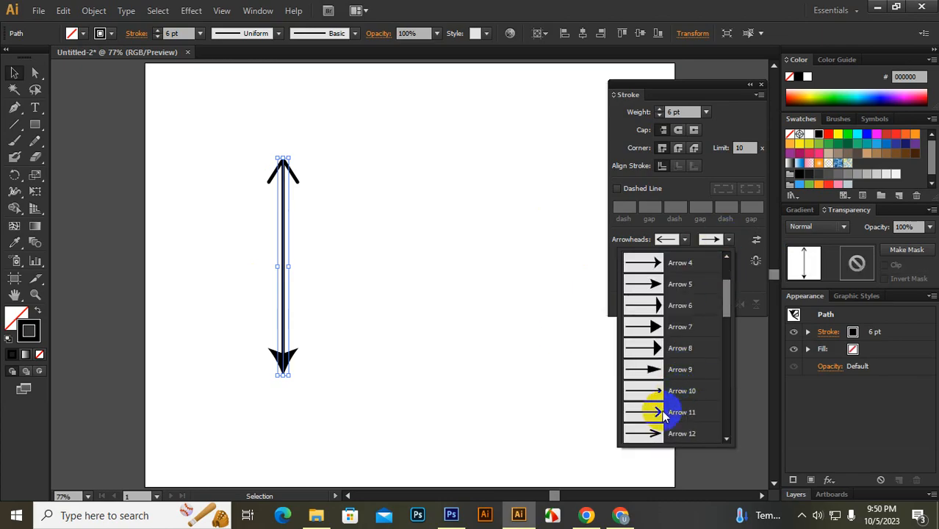
pyautogui.click(669, 419)
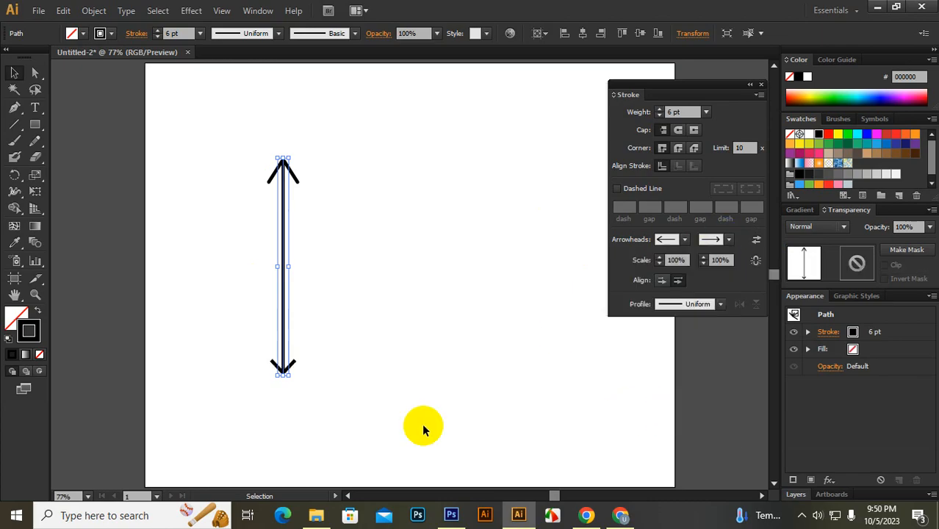
# Step: Try a feathered tail, the Arrow 33 scissors and the Arrow 37 pointing hand as the line's end arrowhead
pyautogui.click(726, 240)
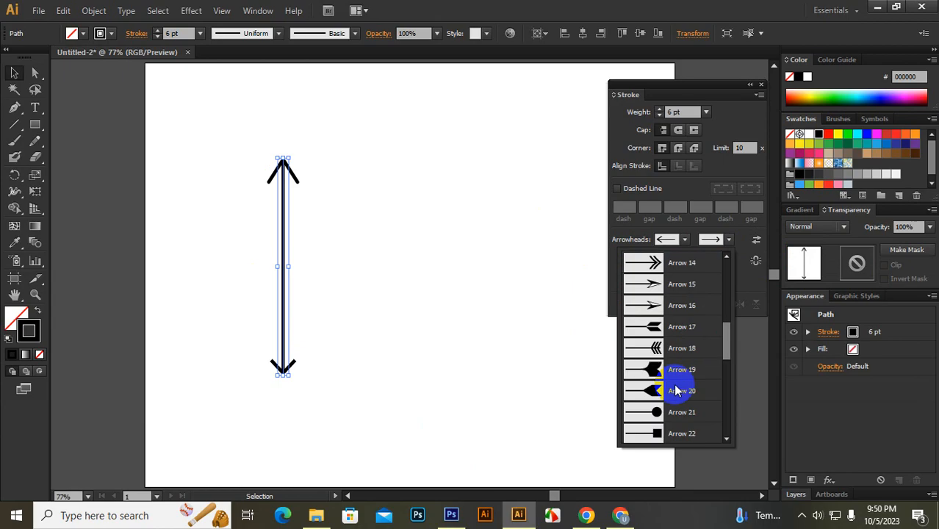
pyautogui.scroll(-5, 672, 379)
pyautogui.scroll(1, 671, 371)
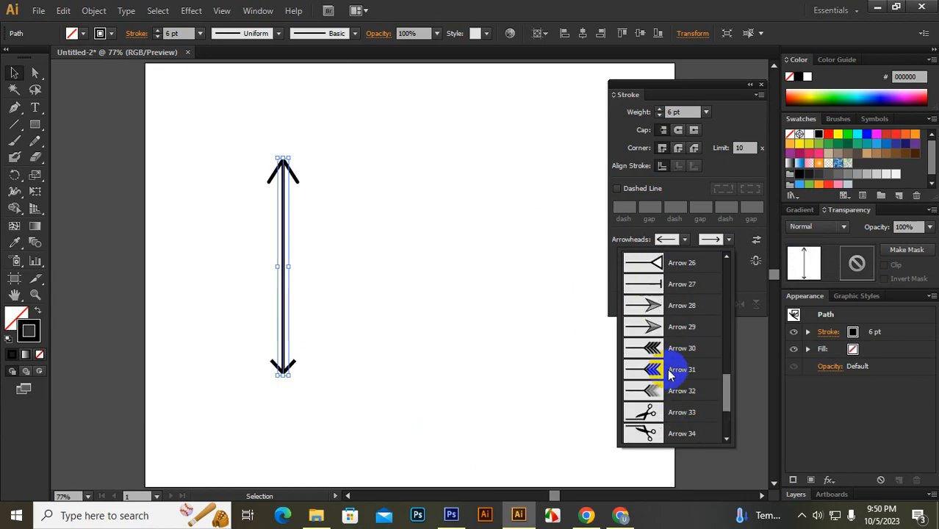
pyautogui.click(666, 366)
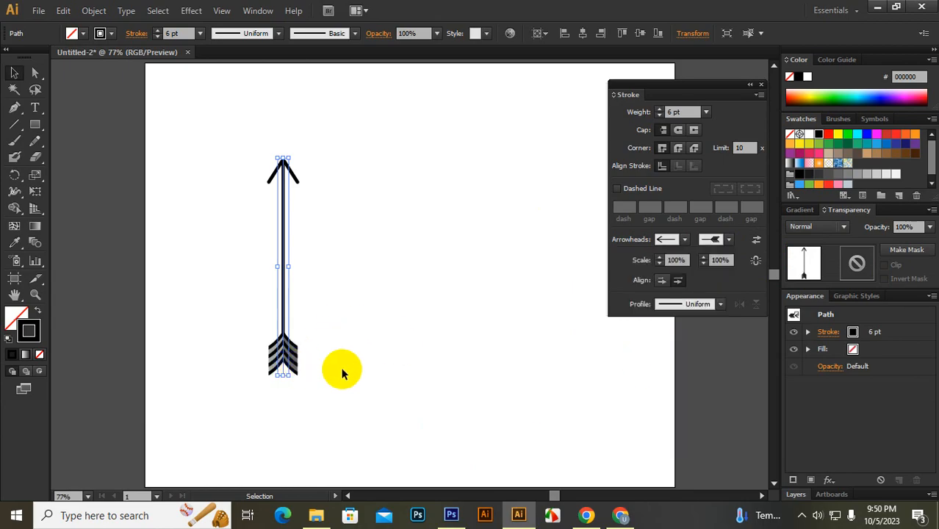
pyautogui.click(728, 240)
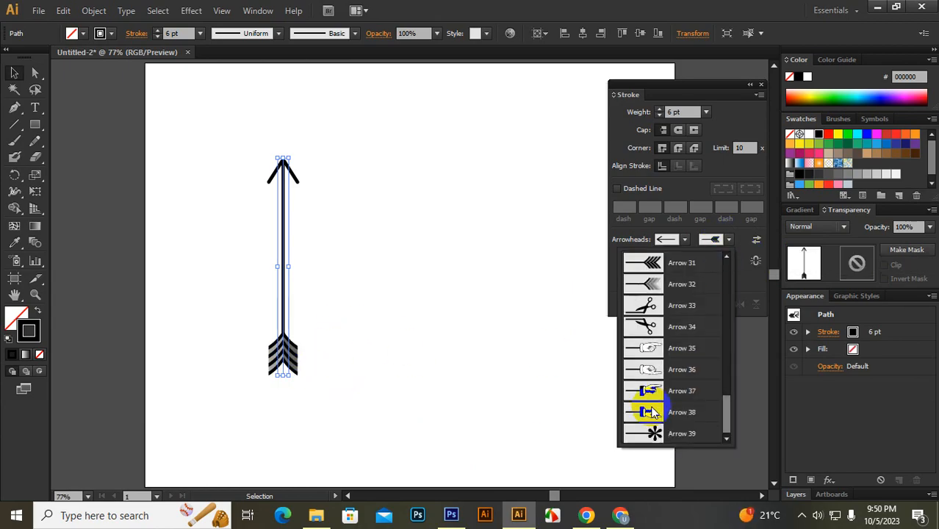
pyautogui.scroll(-3, 641, 411)
pyautogui.click(651, 371)
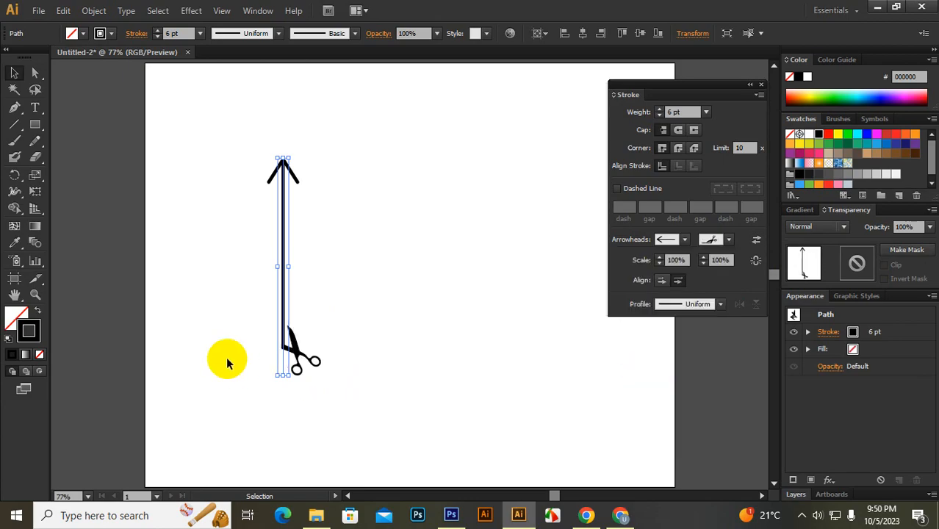
pyautogui.click(725, 241)
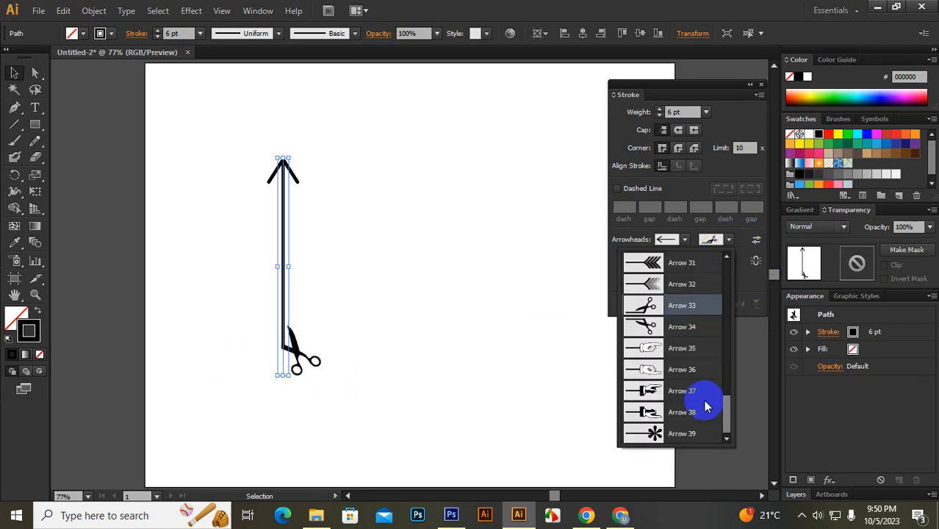
pyautogui.click(652, 384)
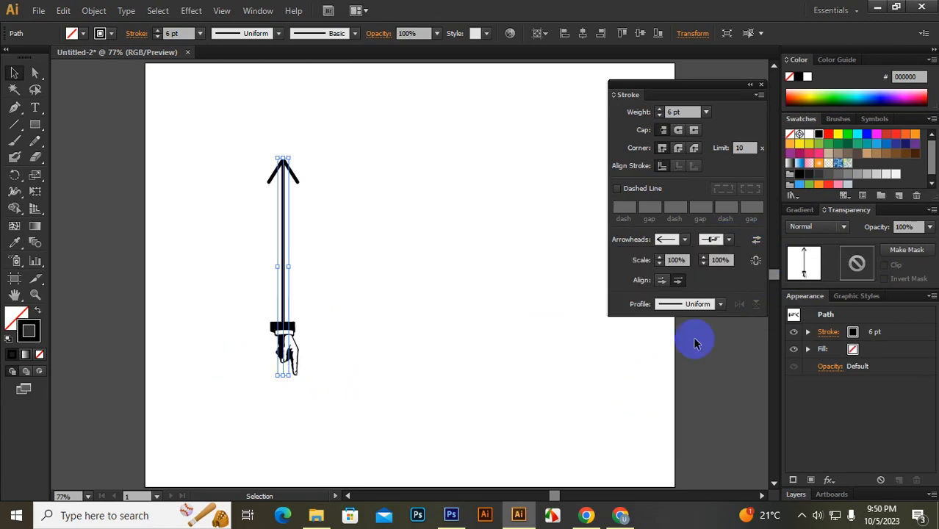
# Step: Set the line's end arrowhead to the Arrow 27 flat bar and keep the line selected
pyautogui.click(728, 239)
pyautogui.scroll(1, 673, 336)
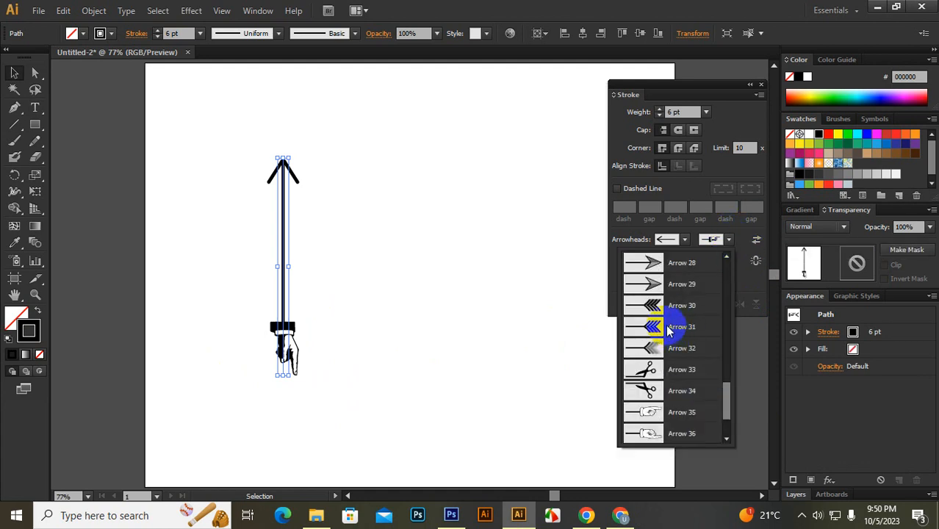
pyautogui.click(671, 305)
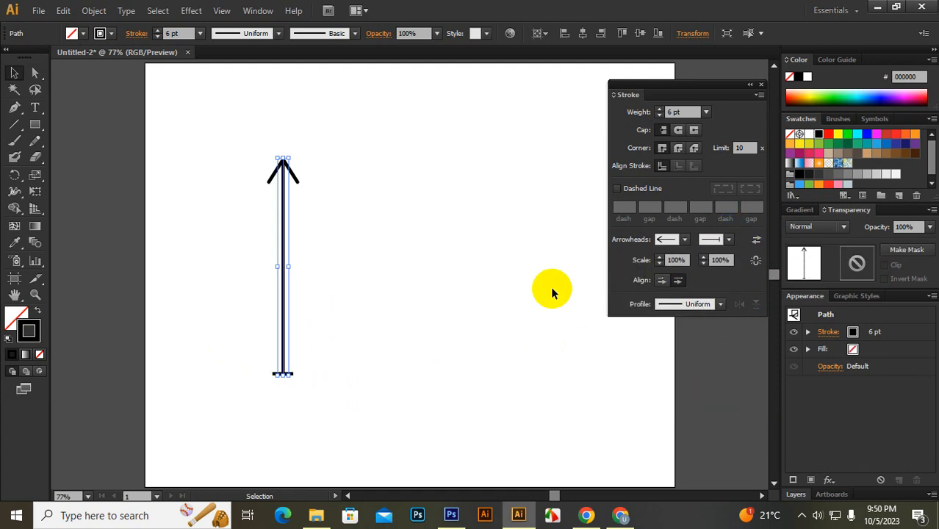
pyautogui.click(368, 354)
pyautogui.moveTo(367, 203); pyautogui.dragTo(174, 387)
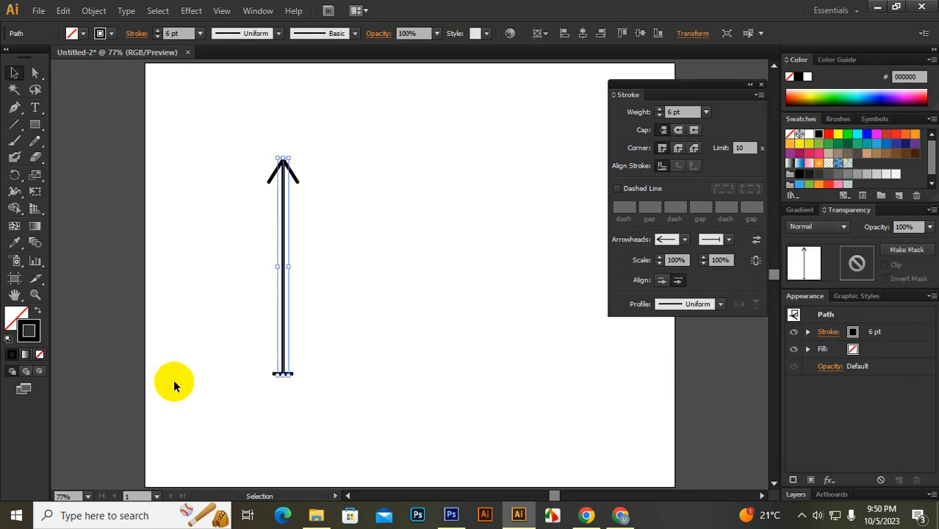
# Step: Try enlarging the line's start arrowhead to 187%, and settle on a scale of 72%
pyautogui.click(674, 260)
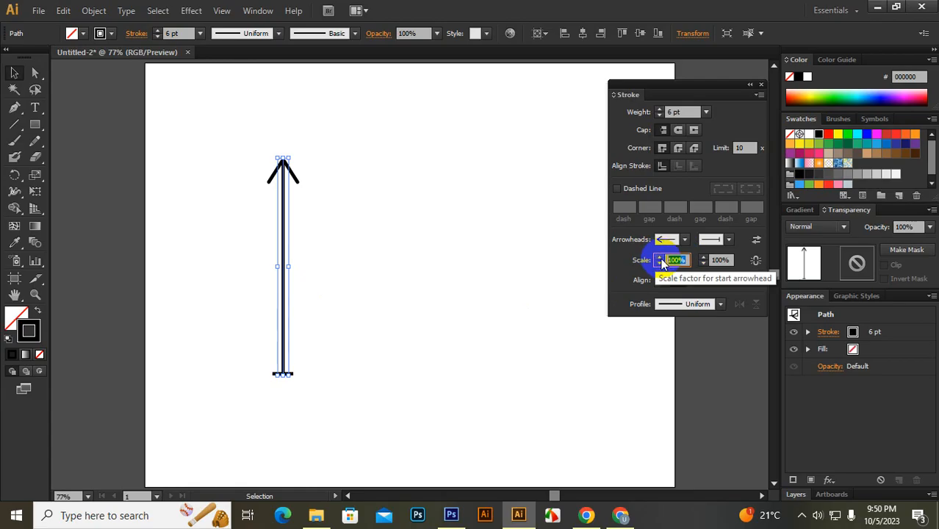
pyautogui.click(659, 258)
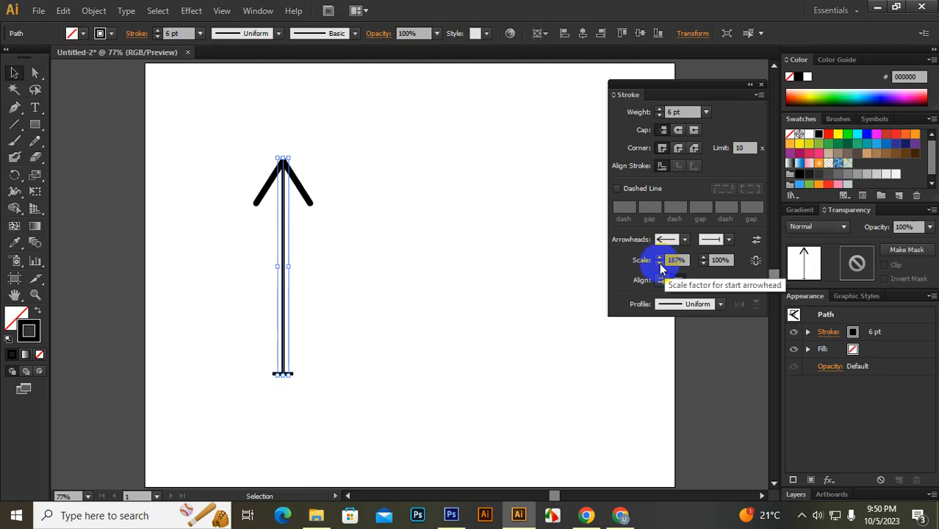
pyautogui.click(659, 263)
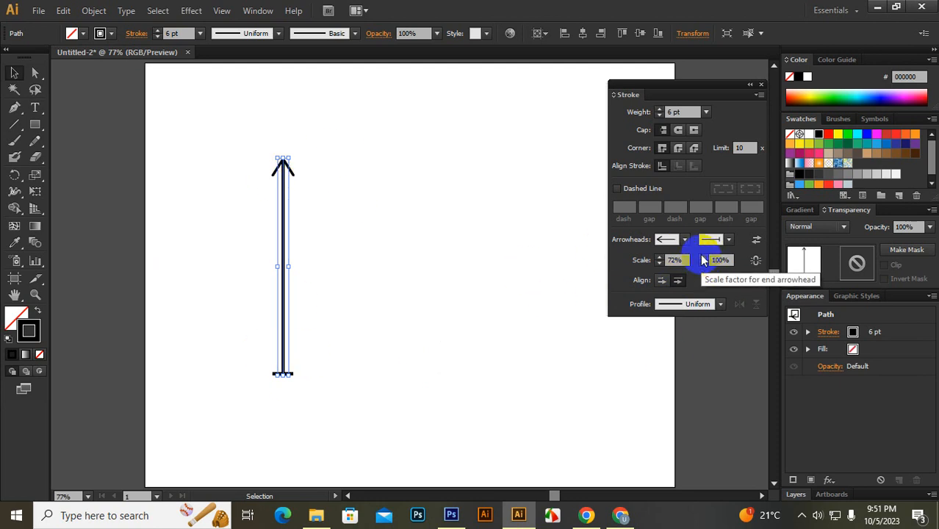
# Step: Try a scale of 117% for the line's end arrowhead, and reduce it to 49%
pyautogui.click(704, 263)
pyautogui.click(704, 261)
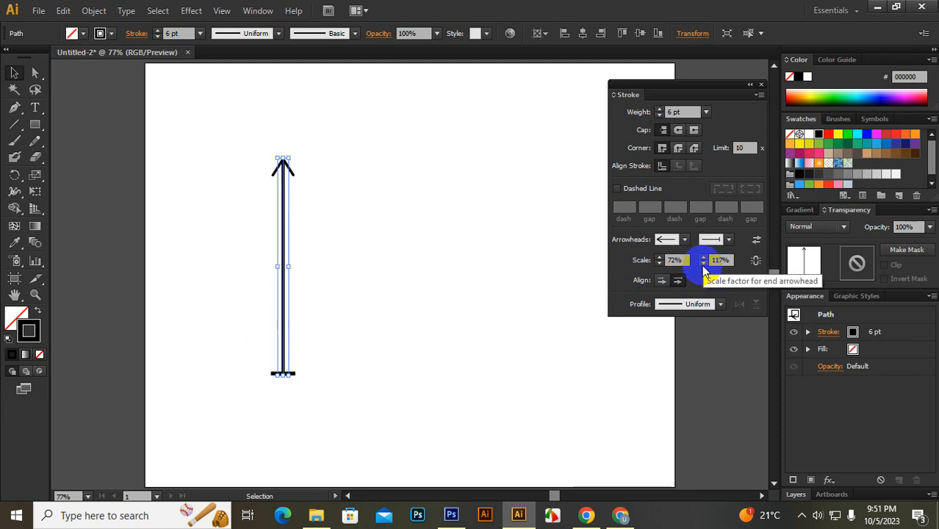
pyautogui.click(704, 263)
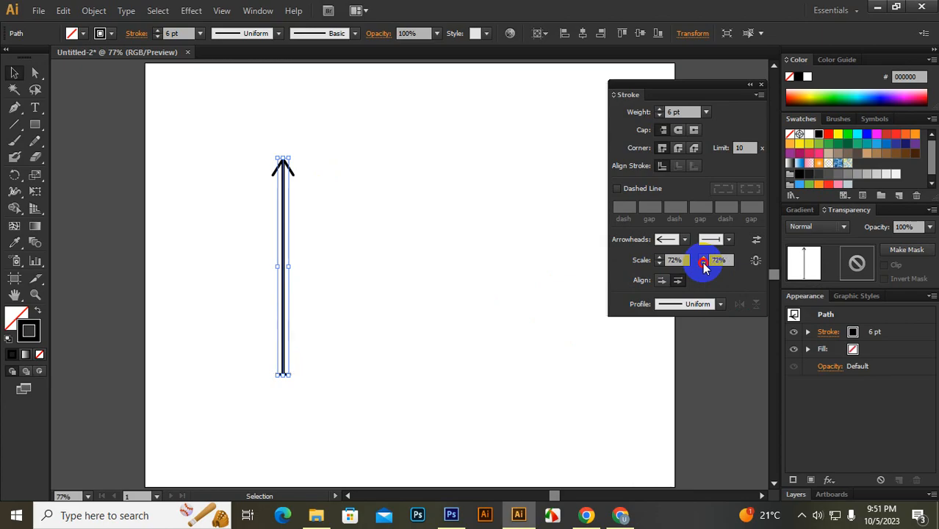
pyautogui.click(703, 263)
pyautogui.click(383, 286)
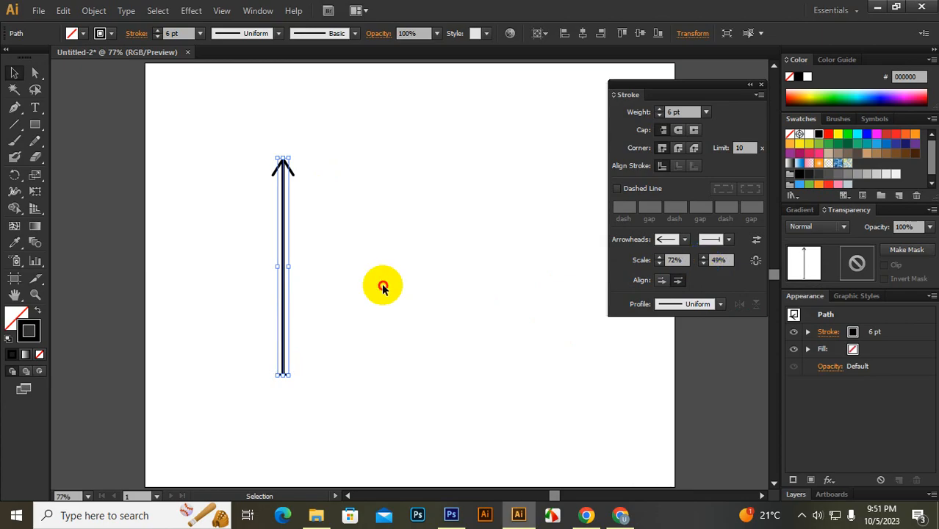
pyautogui.moveTo(233, 397); pyautogui.dragTo(399, 418)
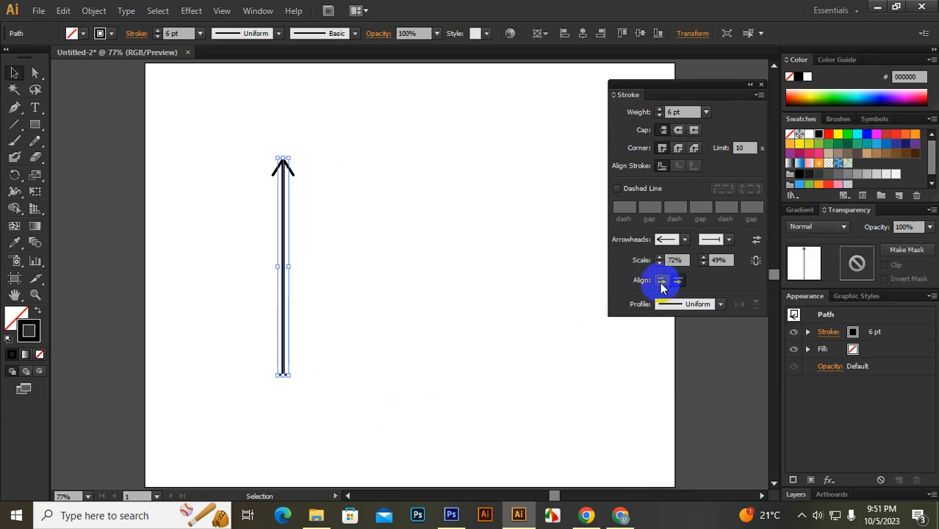
# Step: Compare the arrowhead alignments at the line's upper tip, and set the arrow tip to extend beyond the end of the path
pyautogui.scroll(8, 281, 157)
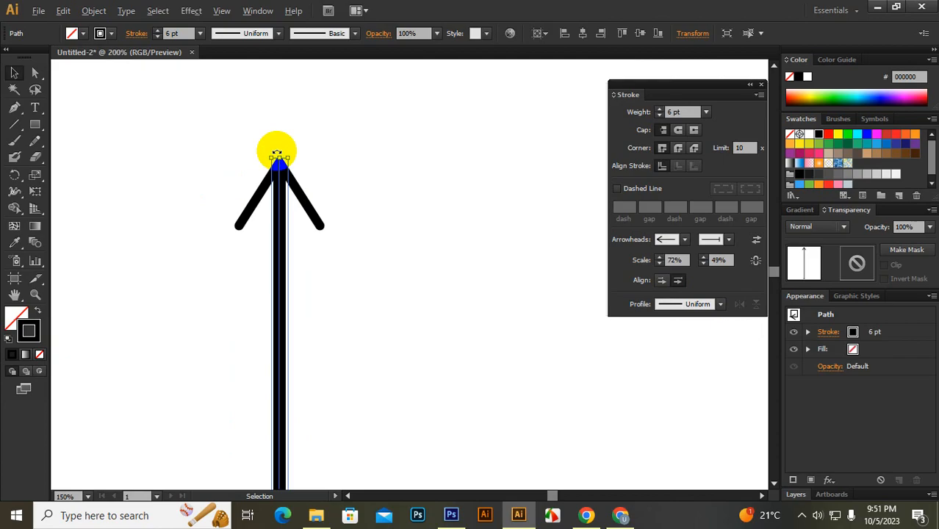
pyautogui.scroll(4, 279, 157)
pyautogui.click(313, 228)
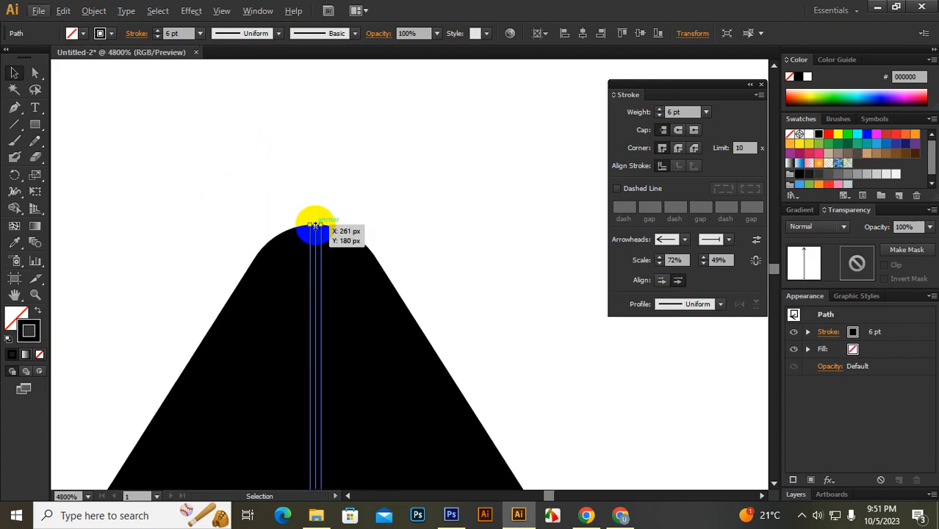
pyautogui.click(677, 280)
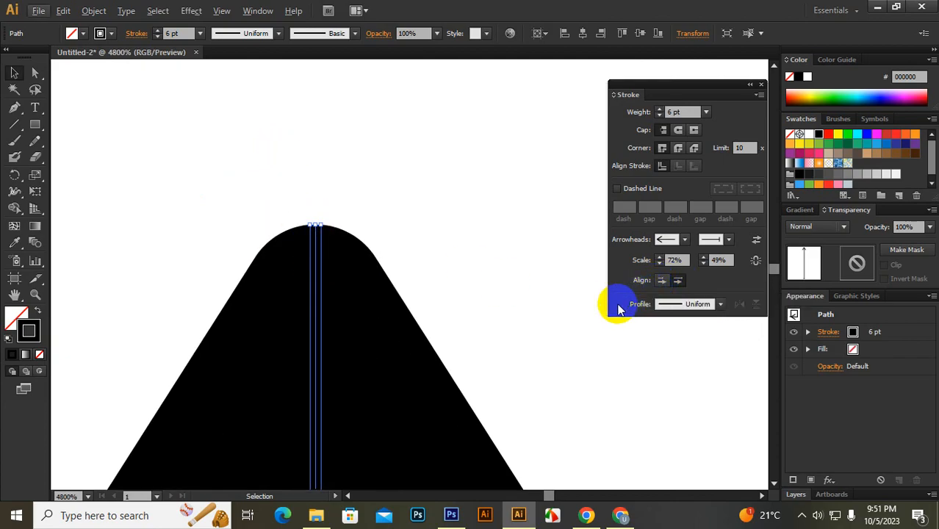
pyautogui.click(336, 240)
pyautogui.click(662, 280)
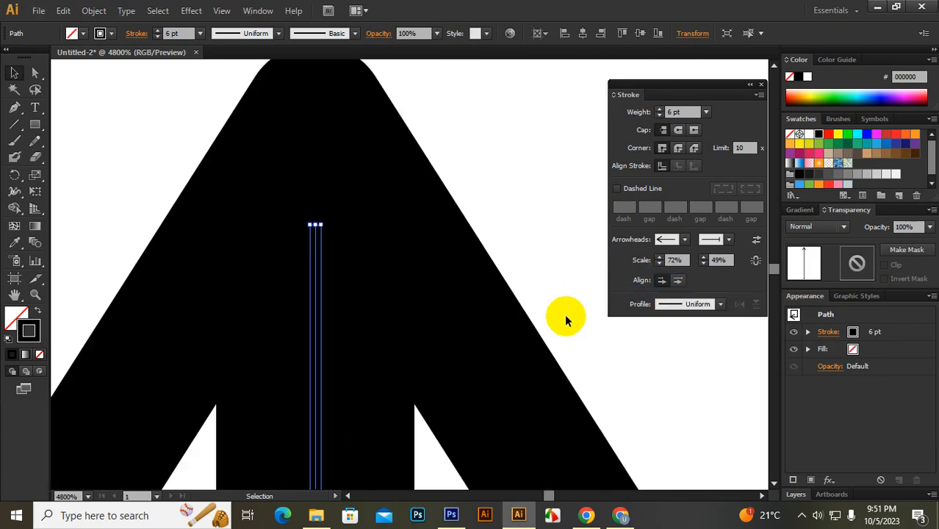
pyautogui.scroll(3, 319, 226)
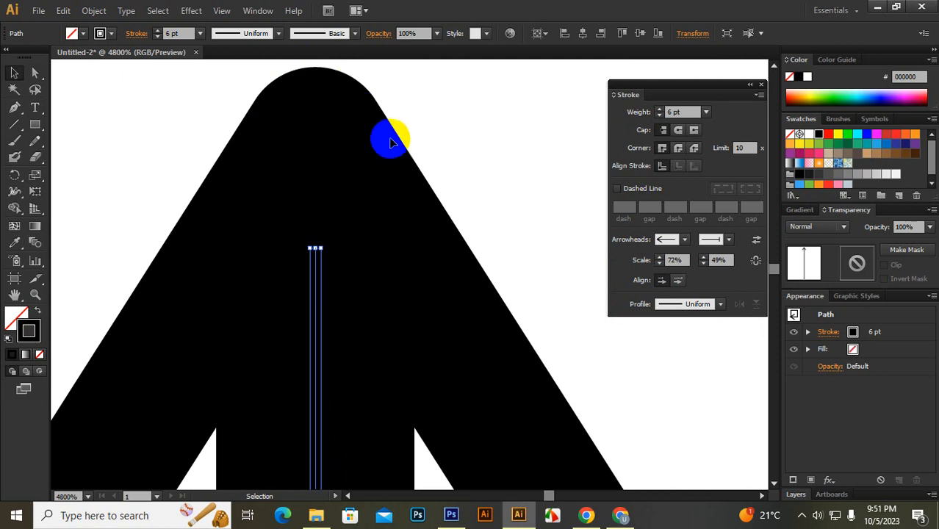
# Step: Delete the vertical arrow line from the artboard
pyautogui.scroll(-10, 390, 146)
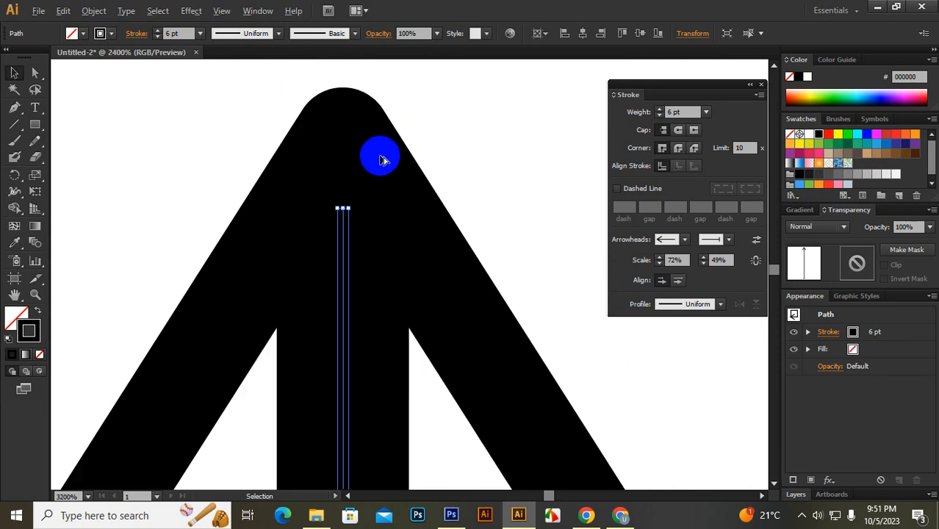
pyautogui.scroll(-3, 360, 244)
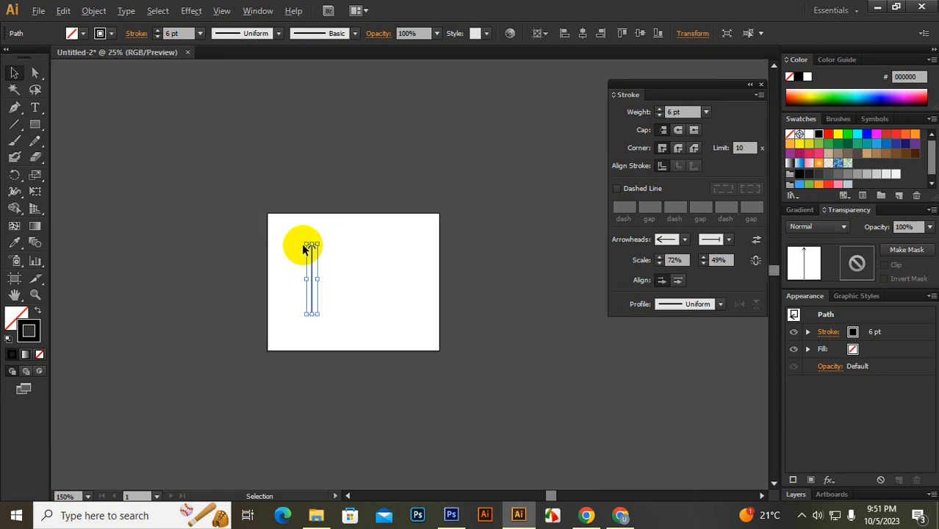
pyautogui.scroll(2, 307, 248)
pyautogui.press('Delete')
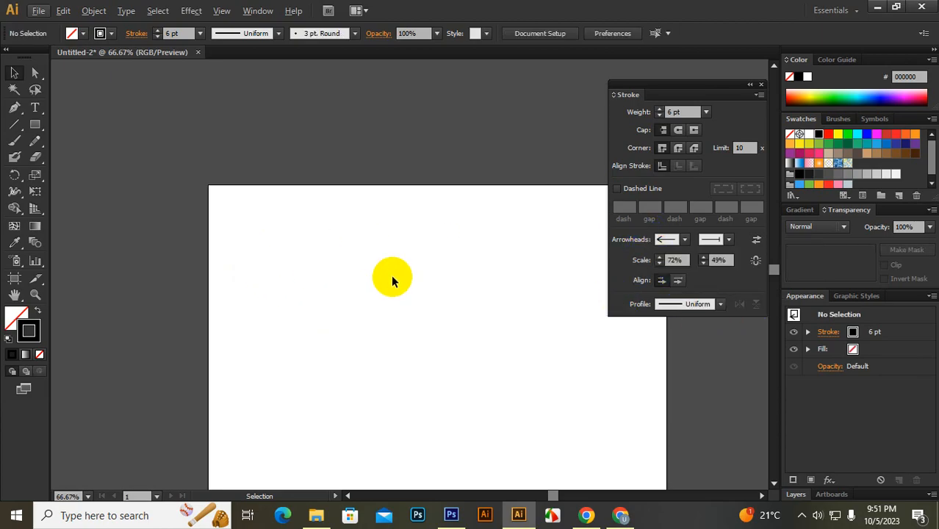
# Step: Draw an open looping curve with the Pen tool in the upper part of the empty artboard, using a 6 pt stroke
pyautogui.click(15, 106)
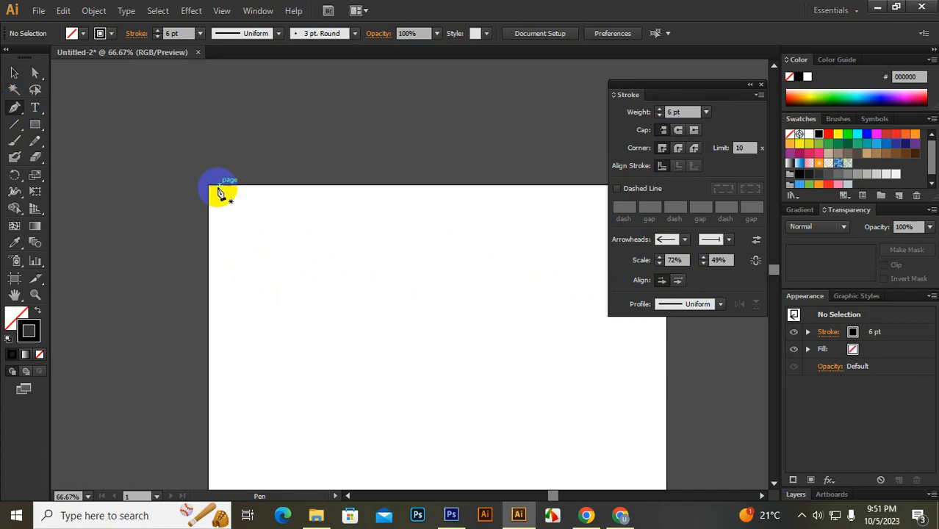
pyautogui.scroll(-3, 209, 192)
pyautogui.click(295, 230)
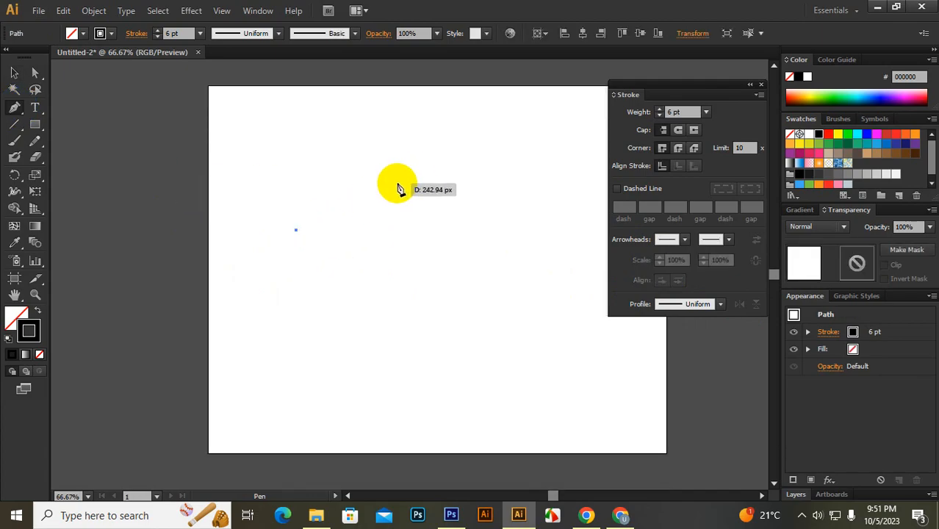
pyautogui.moveTo(400, 182); pyautogui.dragTo(455, 232)
pyautogui.moveTo(295, 180)
pyautogui.mouseDown()
pyautogui.moveTo(283, 159)
pyautogui.moveTo(300, 105)
pyautogui.moveTo(340, 83)
pyautogui.moveTo(330, 81)
pyautogui.moveTo(349, 86)
pyautogui.mouseUp()
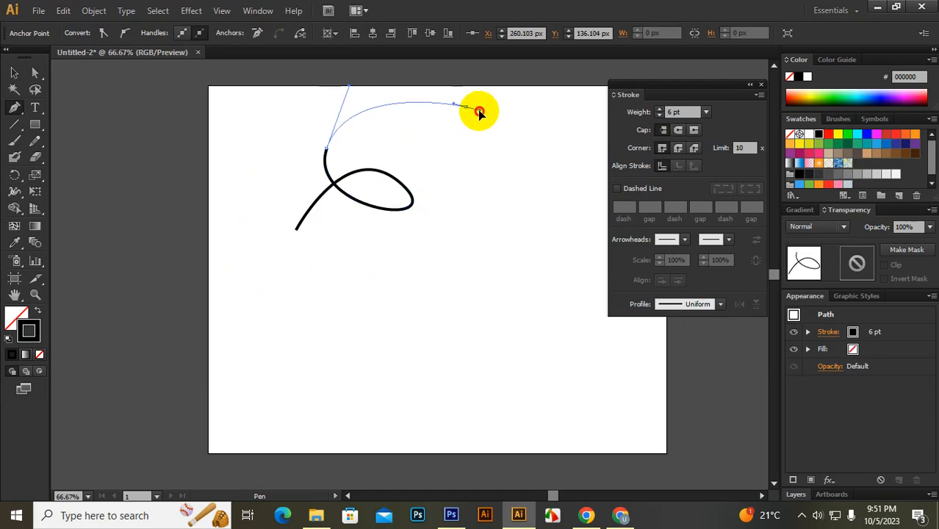
pyautogui.moveTo(477, 107); pyautogui.dragTo(491, 110)
pyautogui.click(14, 73)
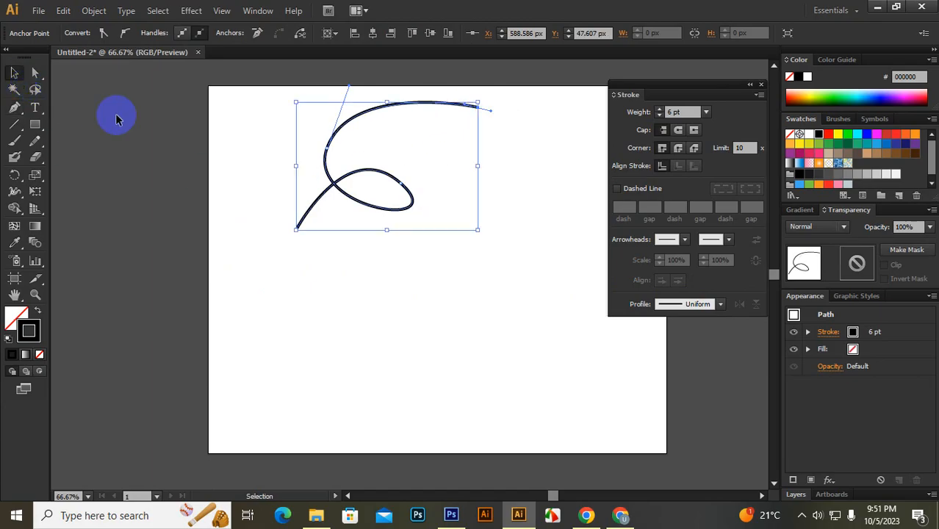
# Step: Try the Arrow 3 arrowhead on the start of the looping curve and the reversed-triangle arrowhead, Arrow 23, on its end
pyautogui.click(140, 126)
pyautogui.click(325, 147)
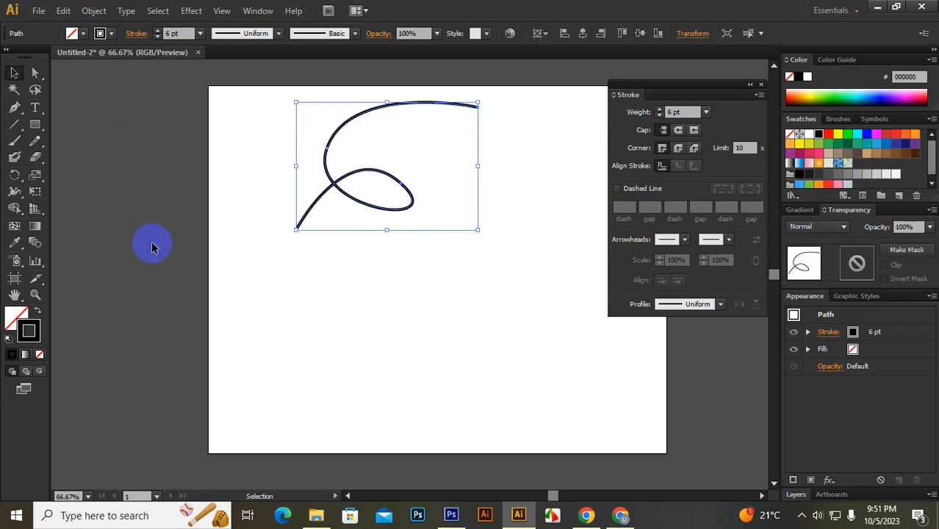
pyautogui.click(684, 239)
pyautogui.click(604, 348)
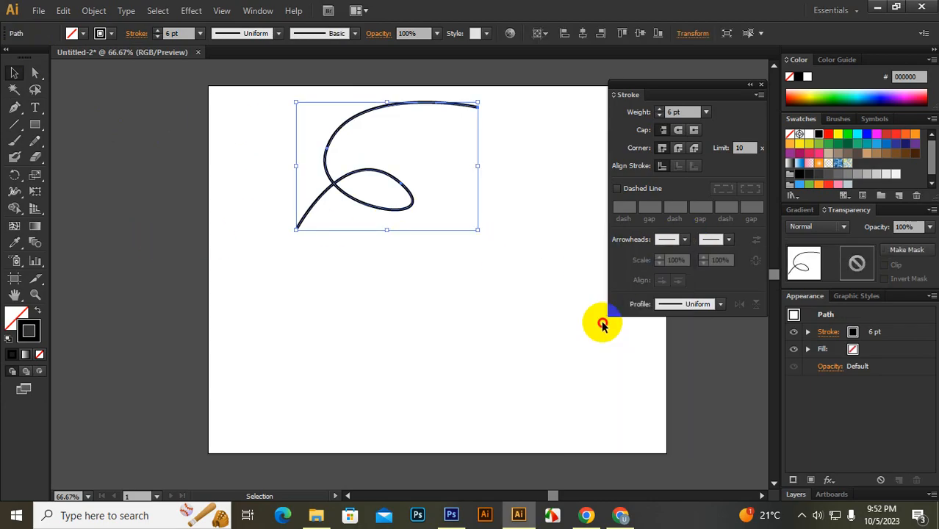
pyautogui.click(729, 239)
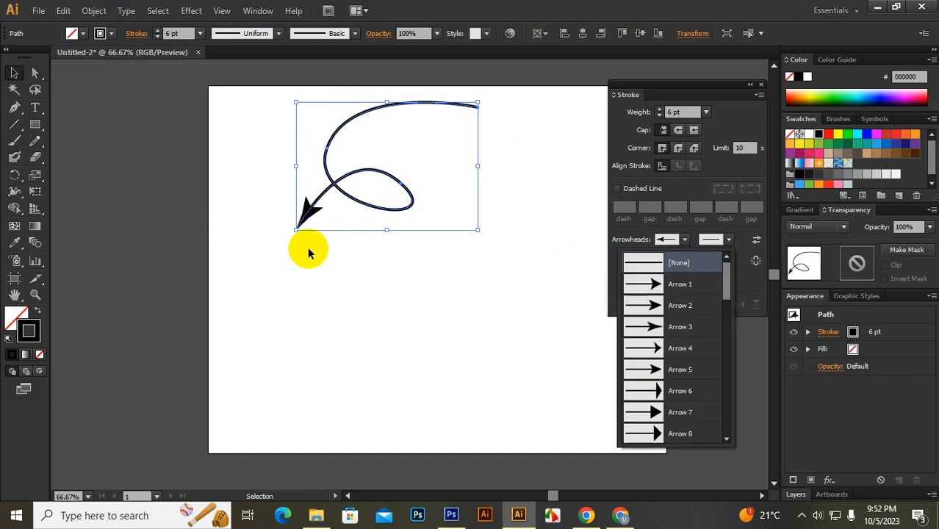
pyautogui.scroll(-7, 654, 389)
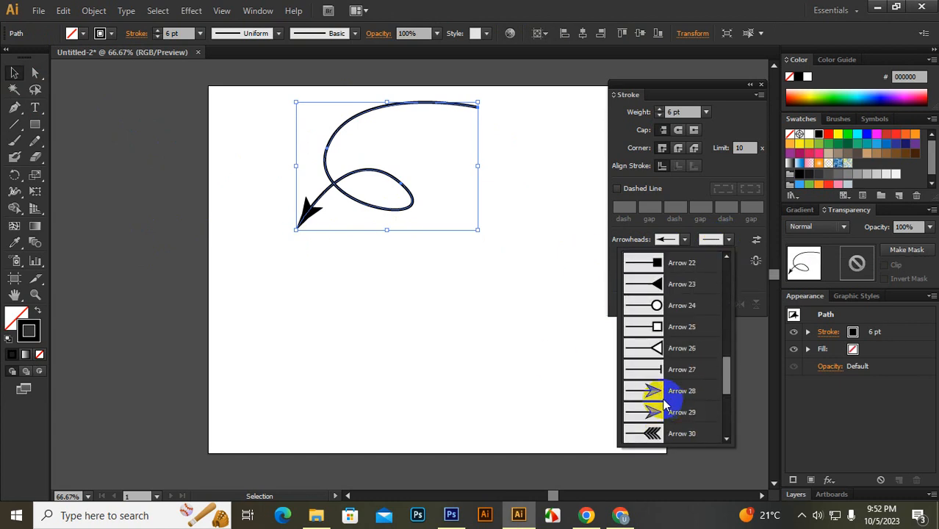
pyautogui.click(656, 305)
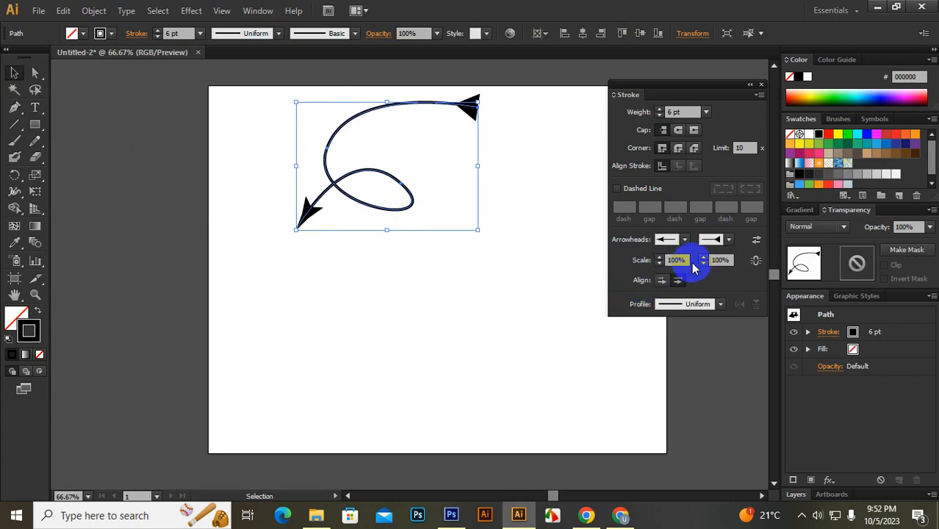
# Step: Try Arrow 20 as the curve's start arrowhead and Arrow 1 as its end arrowhead
pyautogui.click(684, 241)
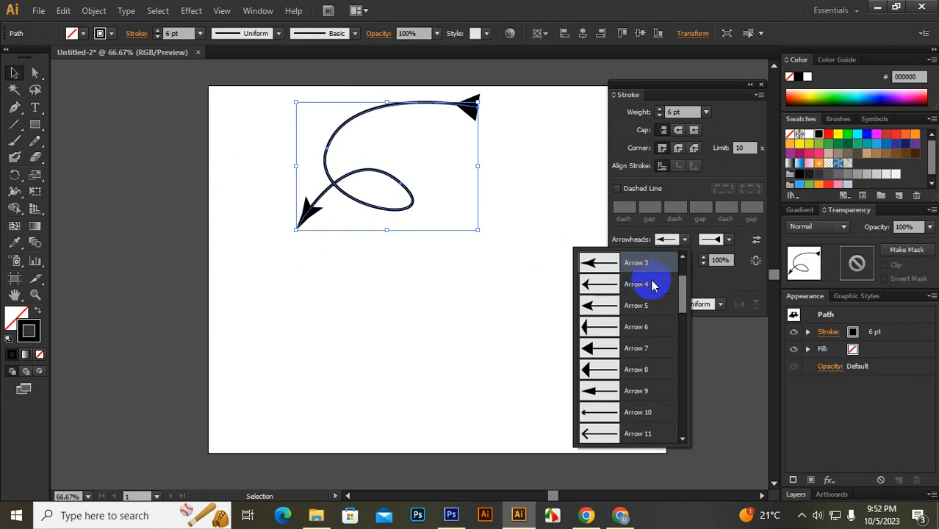
pyautogui.scroll(-8, 625, 367)
pyautogui.scroll(2, 625, 371)
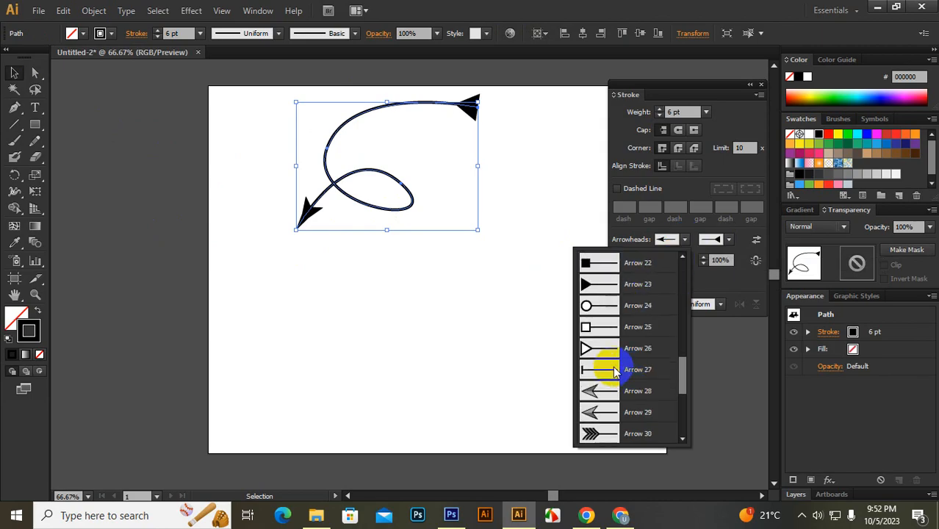
pyautogui.scroll(2, 610, 328)
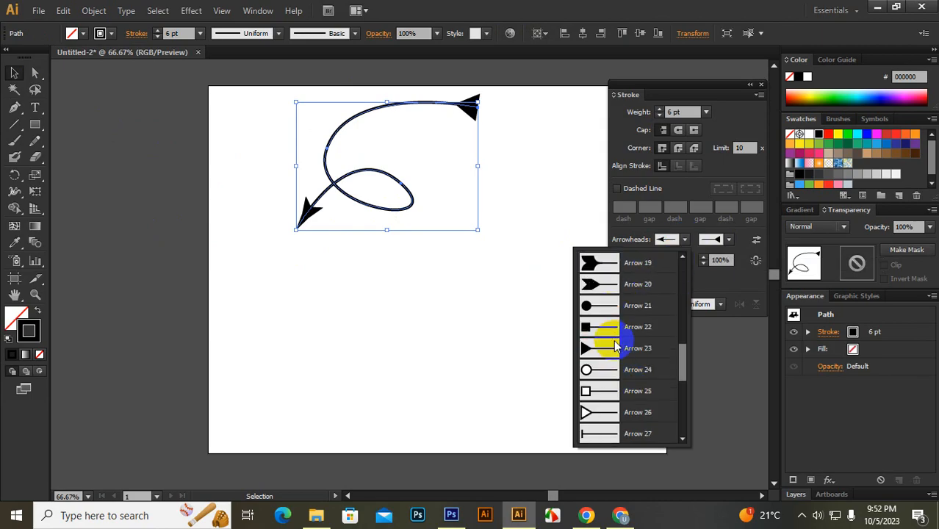
pyautogui.click(598, 287)
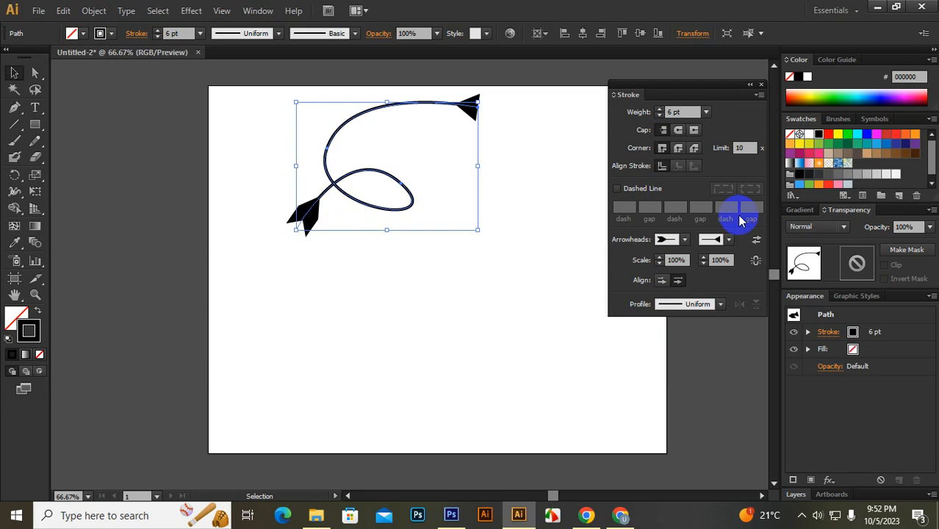
pyautogui.click(711, 239)
pyautogui.scroll(5, 694, 309)
pyautogui.scroll(2, 688, 320)
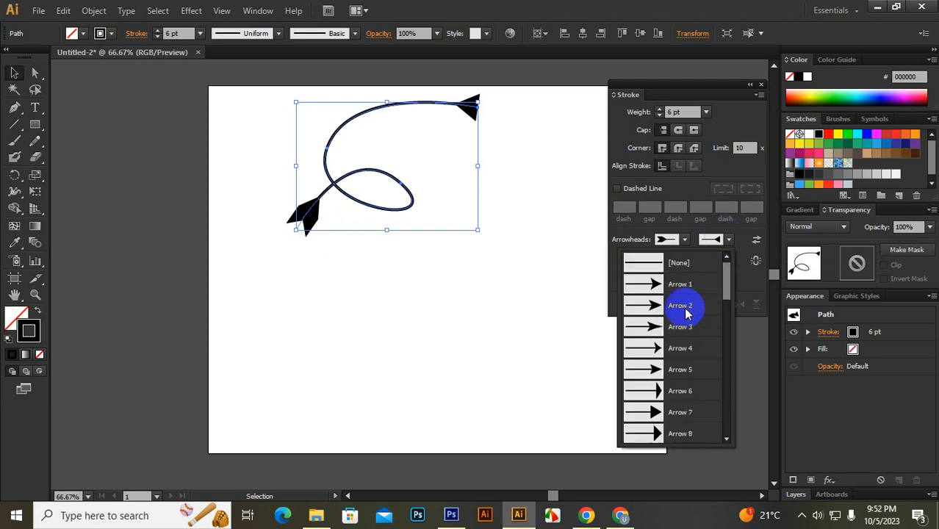
pyautogui.click(671, 286)
pyautogui.click(495, 275)
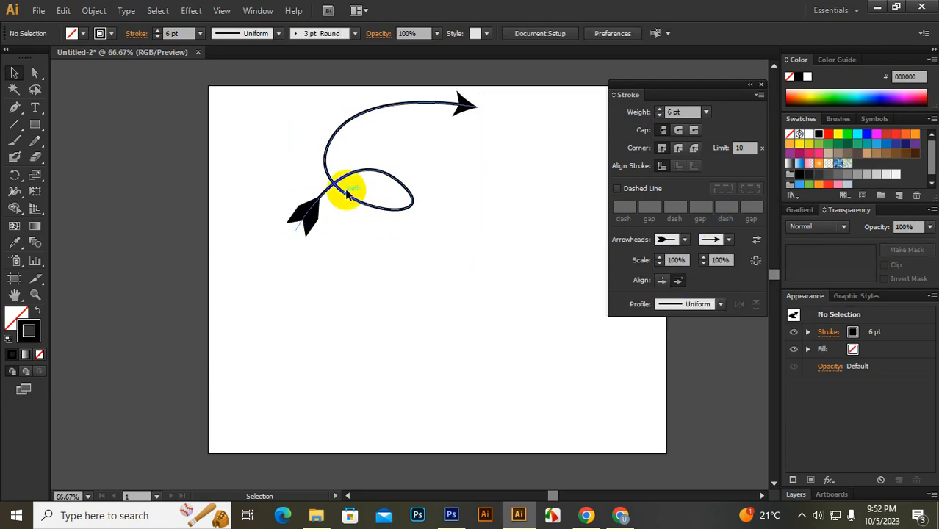
# Step: Turn on the dashed line for the looping curve, zero the dash and gap values, and clear all but the first dash
pyautogui.moveTo(487, 159); pyautogui.dragTo(397, 212)
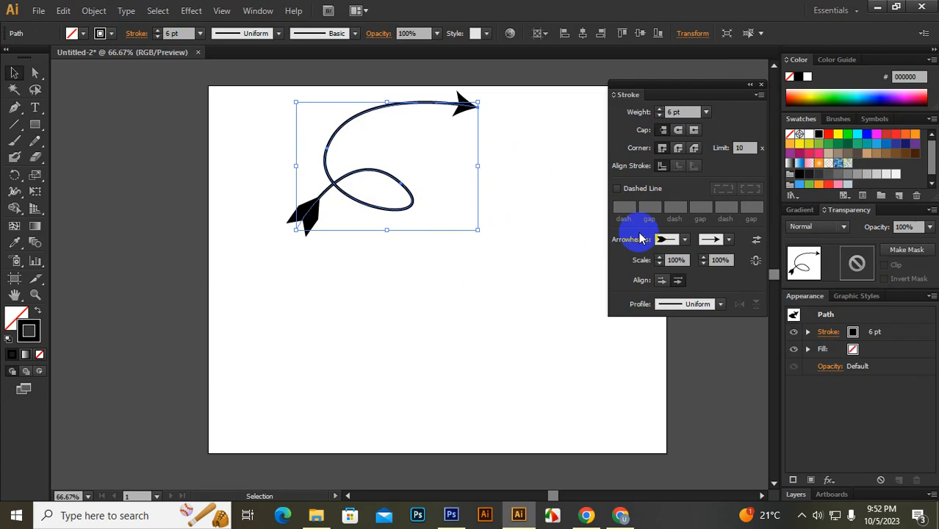
pyautogui.click(617, 189)
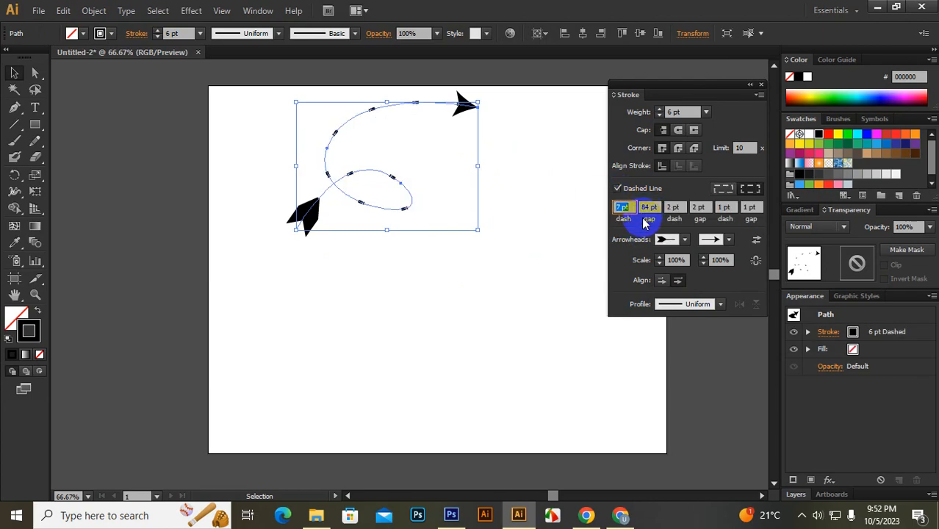
pyautogui.click(651, 208)
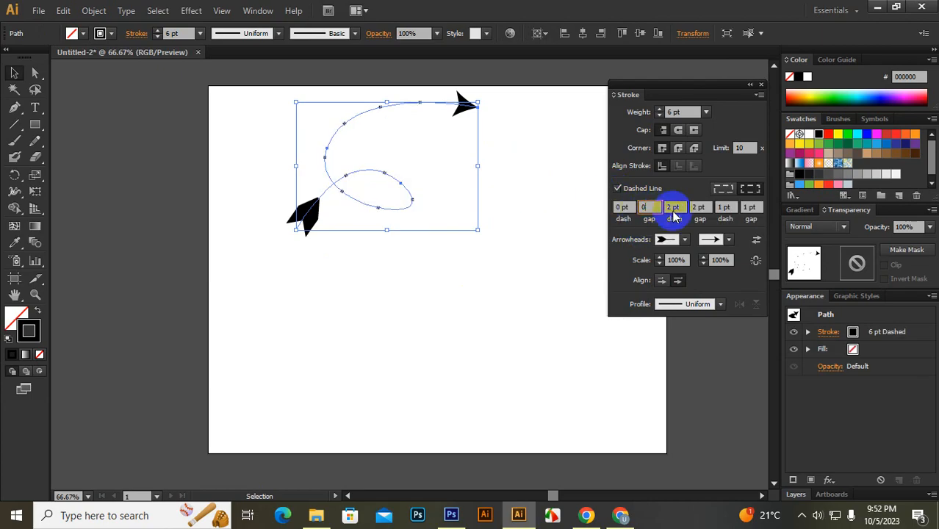
pyautogui.write('0')
pyautogui.moveTo(682, 206)
pyautogui.mouseDown()
pyautogui.moveTo(643, 207)
pyautogui.moveTo(712, 207)
pyautogui.mouseUp()
pyautogui.write('00')
pyautogui.press('Return')
pyautogui.press('-')
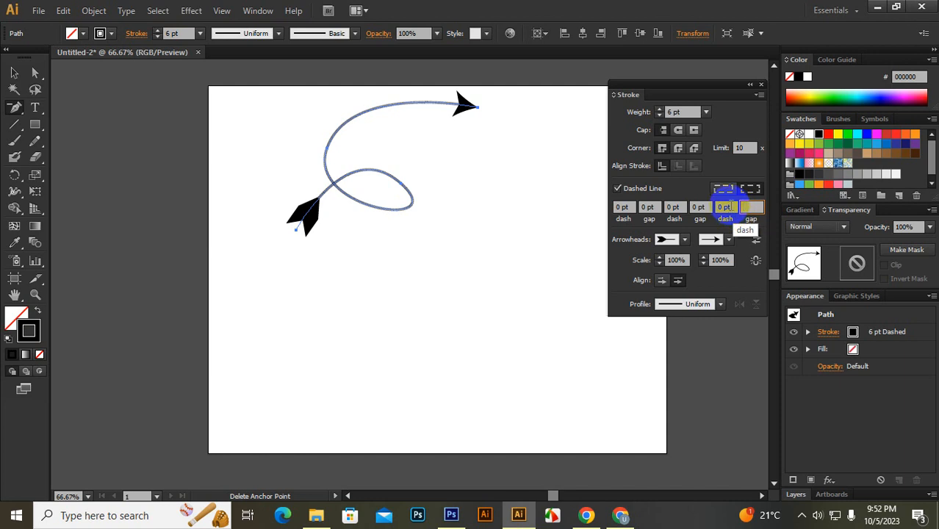
pyautogui.moveTo(732, 206)
pyautogui.mouseDown()
pyautogui.moveTo(662, 202)
pyautogui.moveTo(603, 214)
pyautogui.mouseUp()
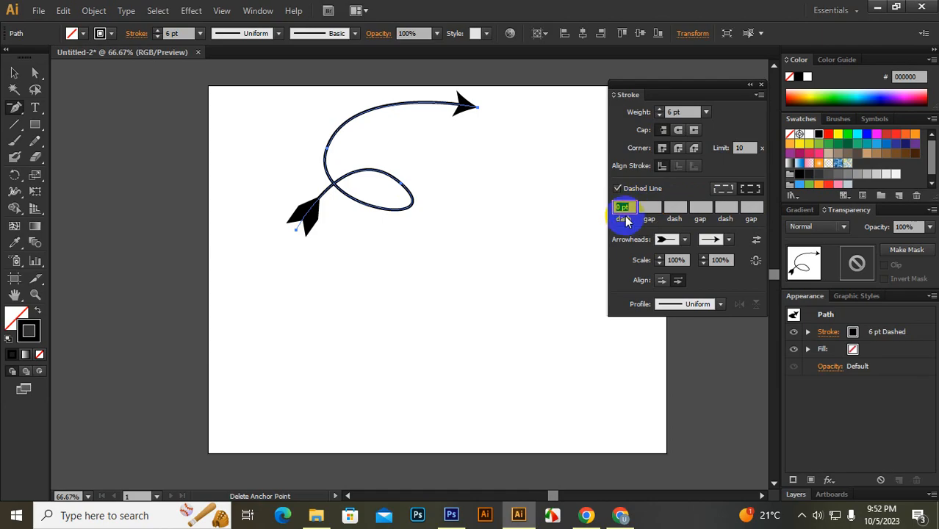
# Step: Try dash lengths up to 20 pt on the curve, set the first dash to 17 pt, and deselect the curve
pyautogui.write('1')
pyautogui.press('Return')
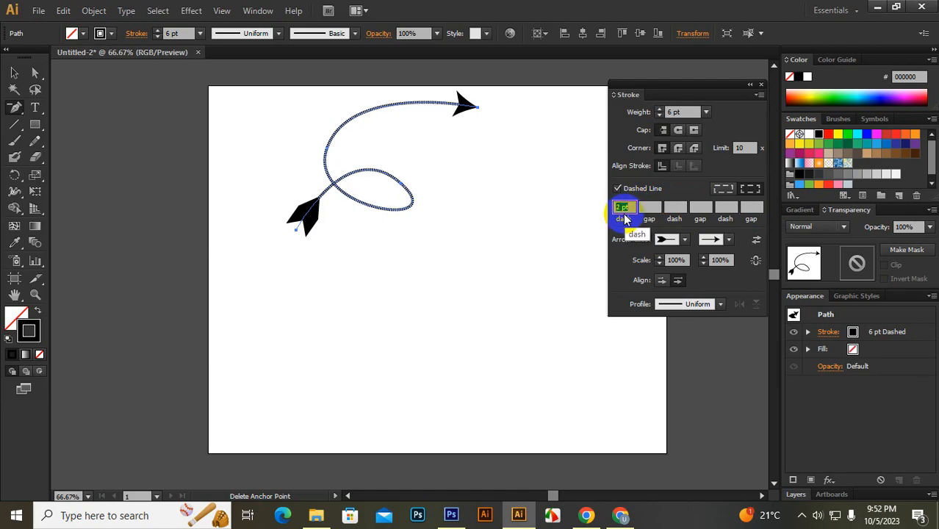
pyautogui.write('4')
pyautogui.press('Return')
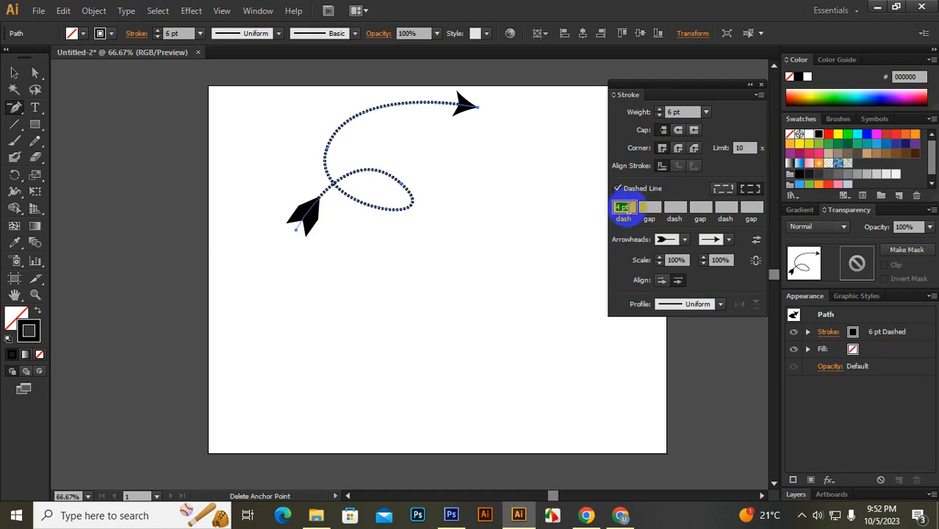
pyautogui.write('6')
pyautogui.press('Return')
pyautogui.press('Up')
pyautogui.press('Up')
pyautogui.press('Up')
pyautogui.press('Up')
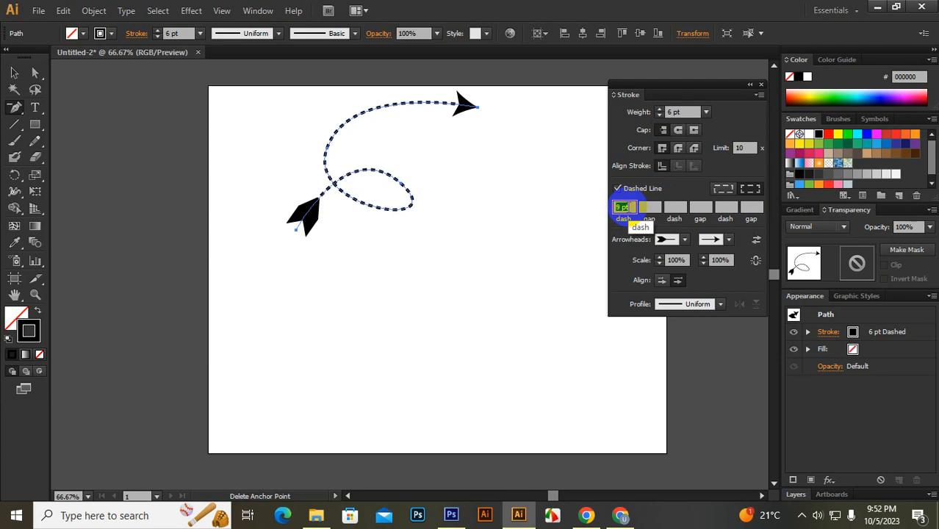
pyautogui.press('Up')
pyautogui.press('Up')
pyautogui.press('Up')
pyautogui.press('Up')
pyautogui.press('Up')
pyautogui.press('Up')
pyautogui.press('Up')
pyautogui.press('Up')
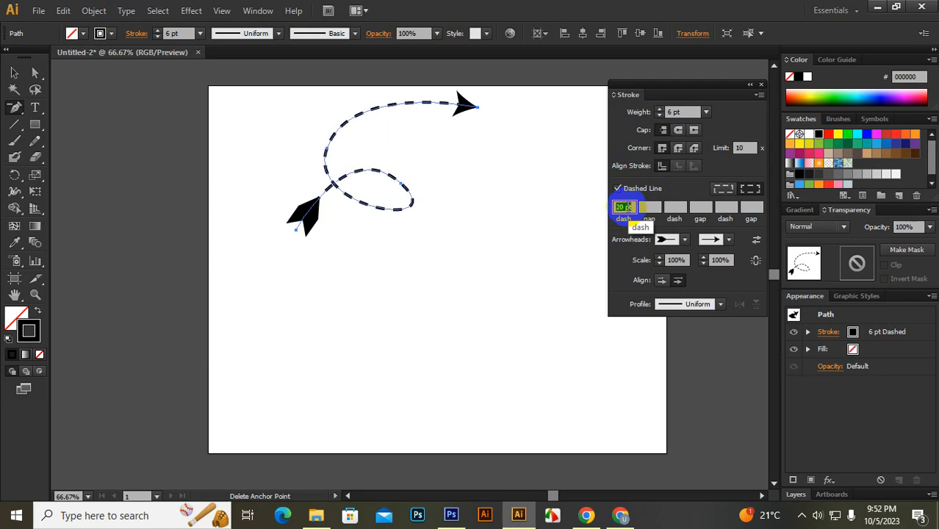
pyautogui.press('Down')
pyautogui.press('Down')
pyautogui.press('Down')
pyautogui.press('Down')
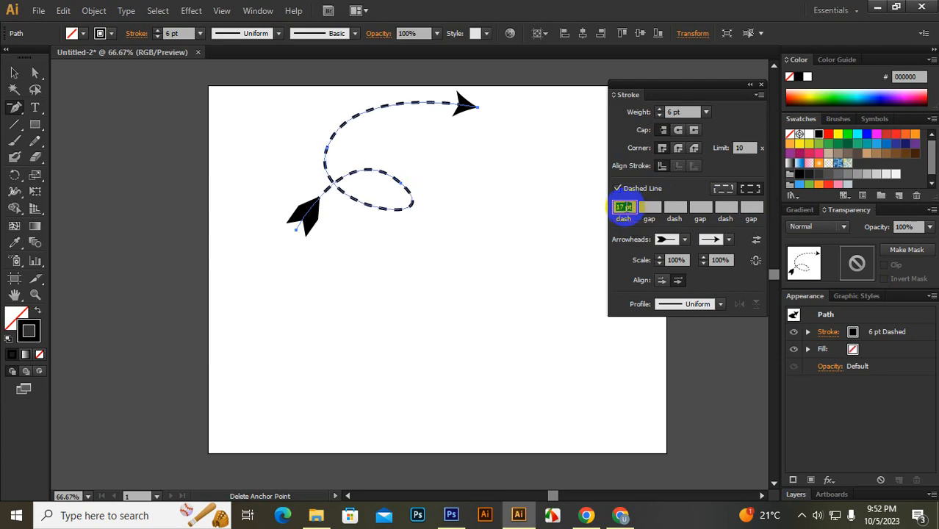
pyautogui.click(504, 218)
pyautogui.click(593, 275)
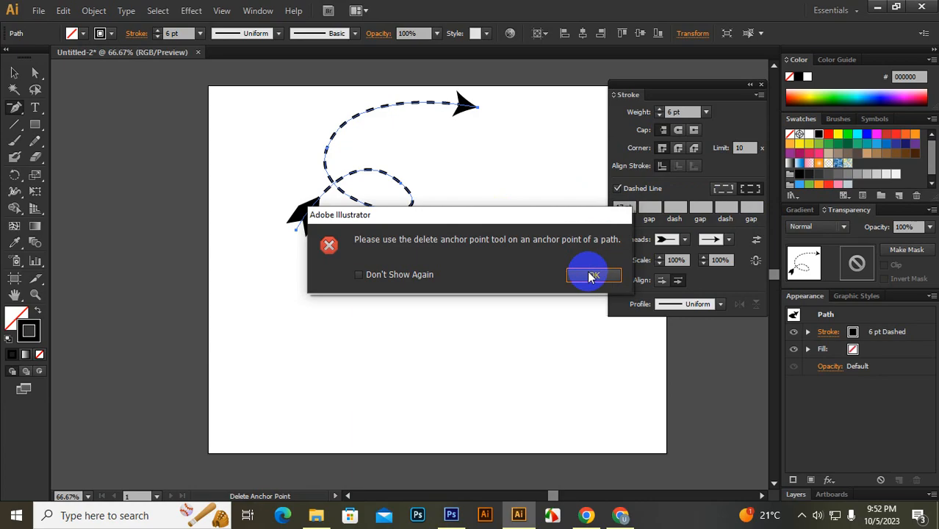
pyautogui.click(14, 73)
pyautogui.click(105, 126)
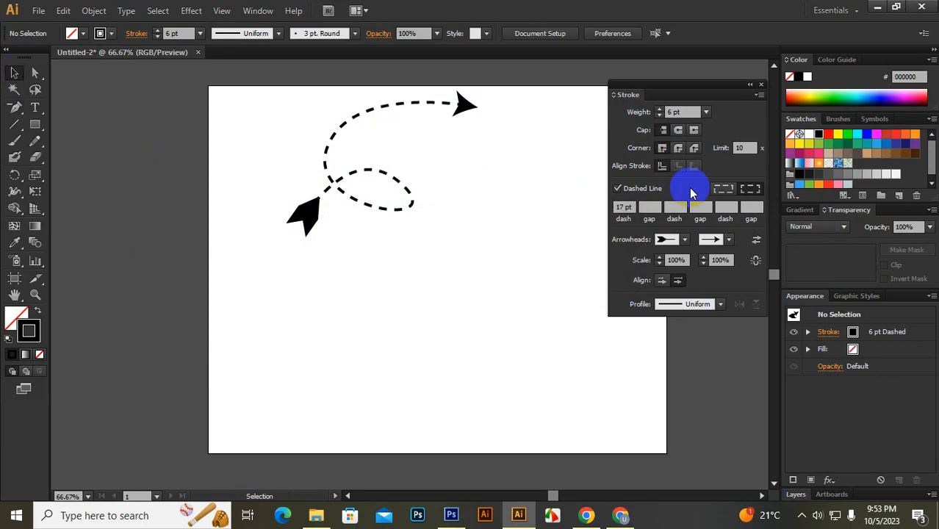
# Step: Reshape the dashed curve by moving its start anchor down and outward and extending the loop anchor's handle upward for a rounder loop
pyautogui.click(386, 105)
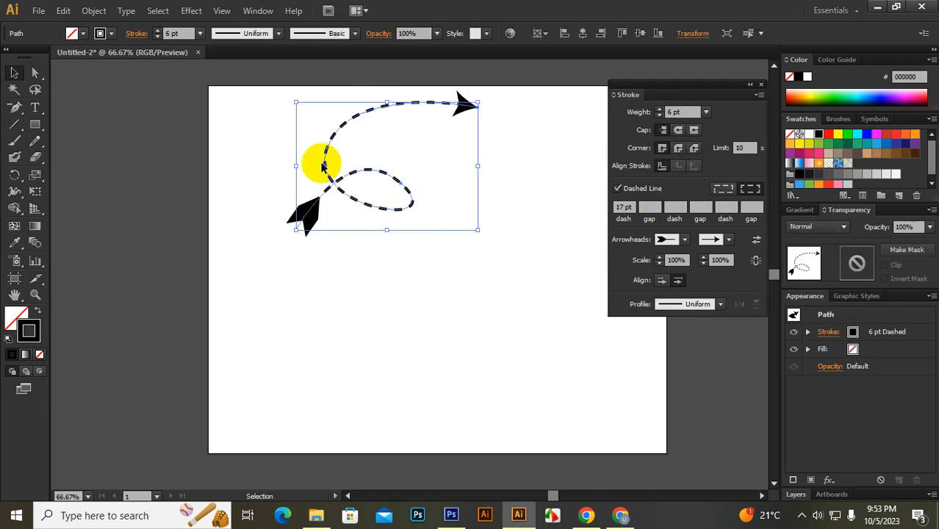
pyautogui.click(34, 73)
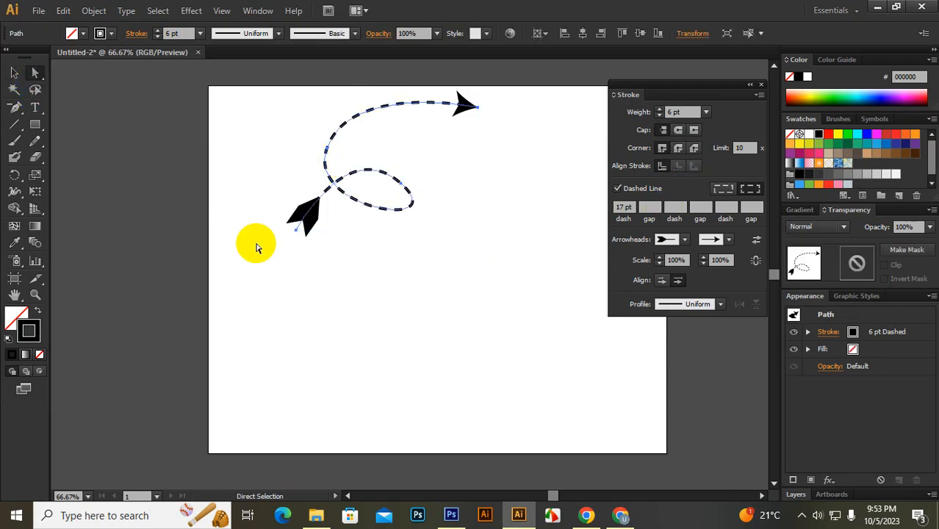
pyautogui.moveTo(297, 230); pyautogui.dragTo(248, 280)
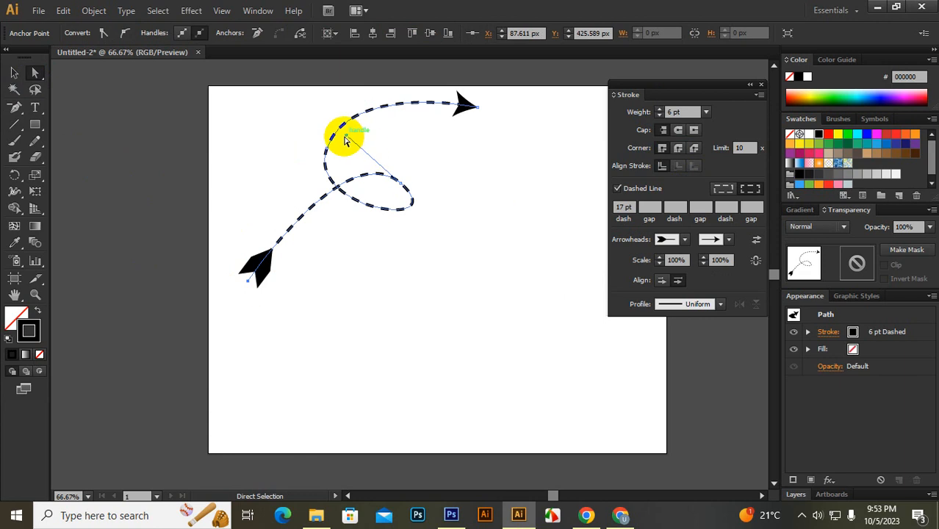
pyautogui.moveTo(346, 142); pyautogui.dragTo(380, 89)
pyautogui.click(428, 261)
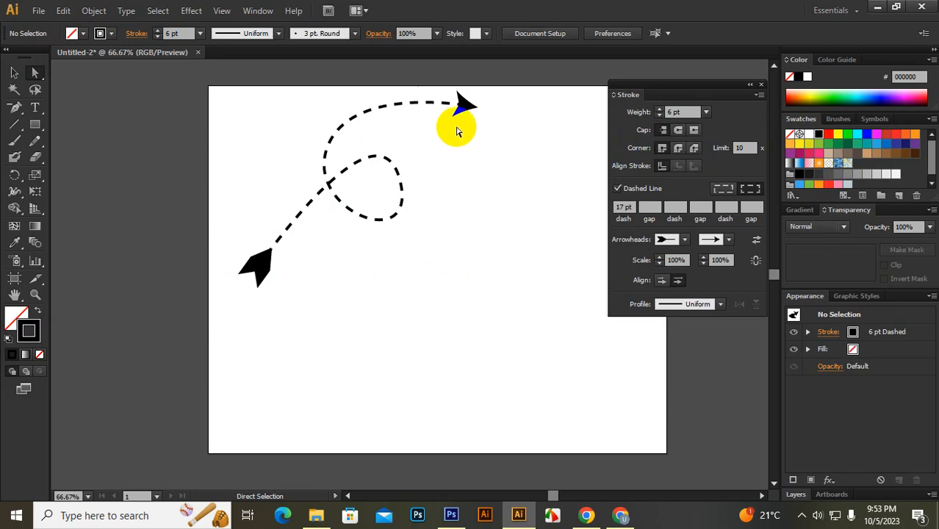
# Step: Replace the dashed curve's end arrowhead with the double-chevron Arrow 14, trying a narrower solid arrowhead first
pyautogui.click(14, 72)
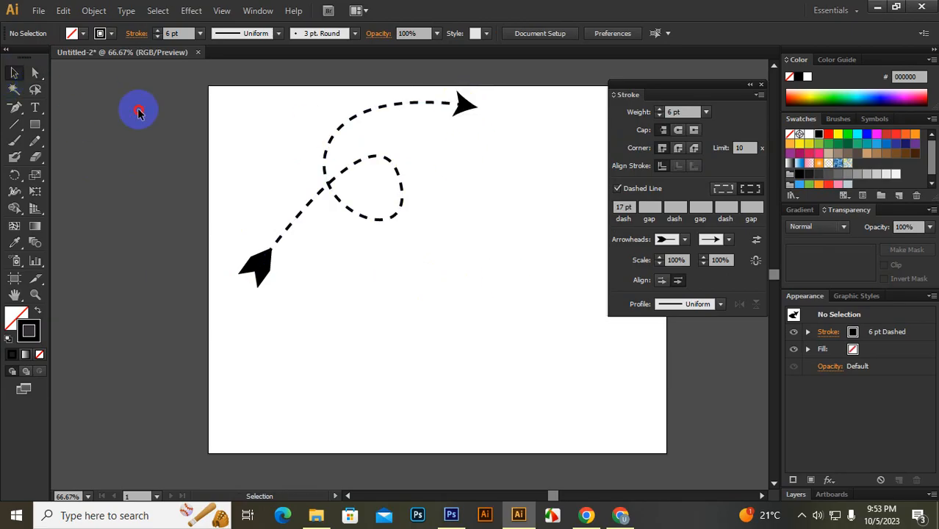
pyautogui.moveTo(263, 137); pyautogui.dragTo(401, 238)
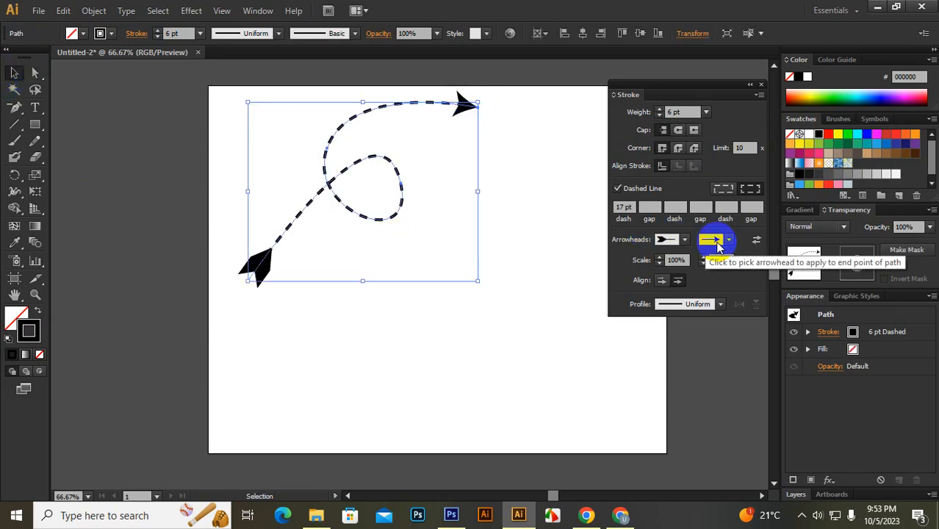
pyautogui.click(722, 242)
pyautogui.click(687, 285)
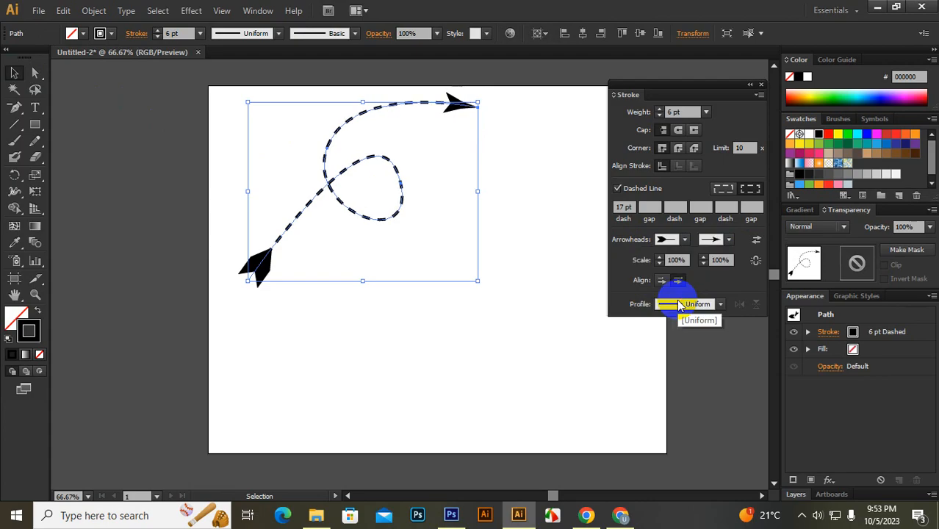
pyautogui.click(730, 242)
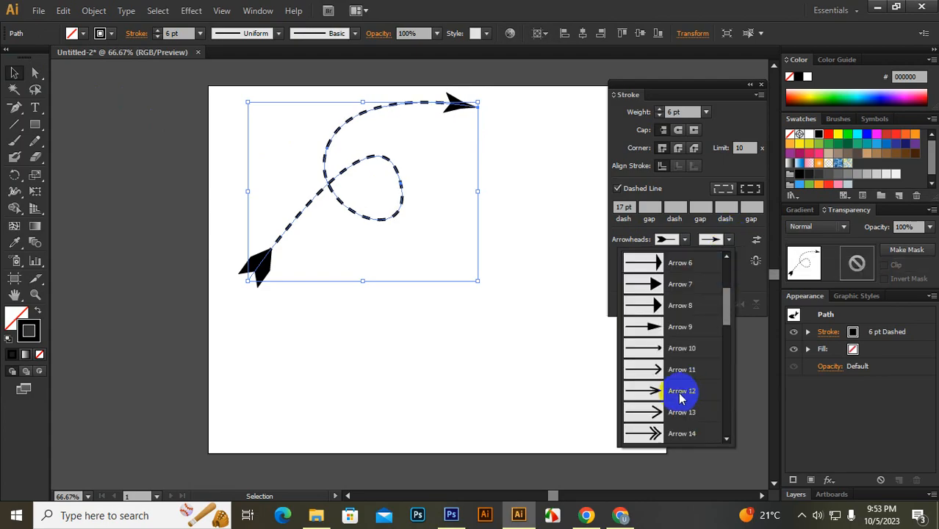
pyautogui.click(662, 428)
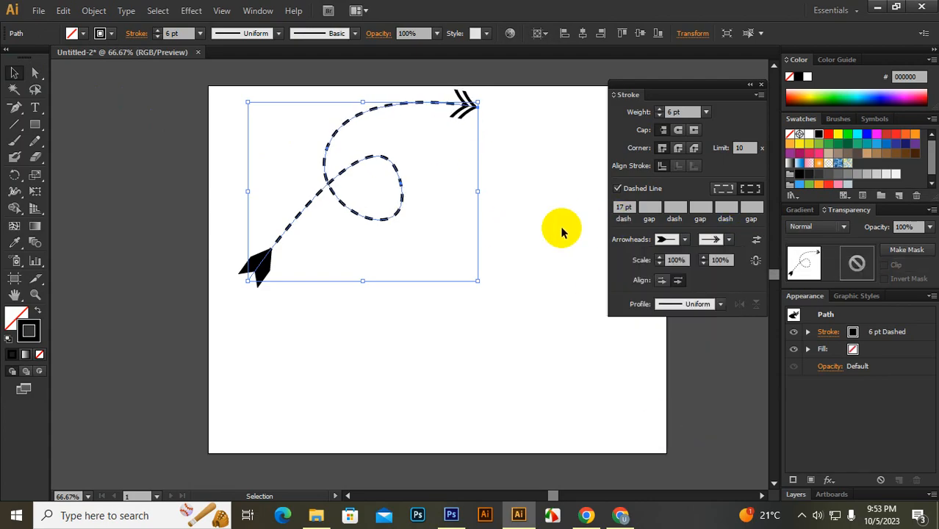
# Step: Change the curve's start arrowhead to the striped feather style, and deselect the curve
pyautogui.click(676, 239)
pyautogui.scroll(-5, 632, 331)
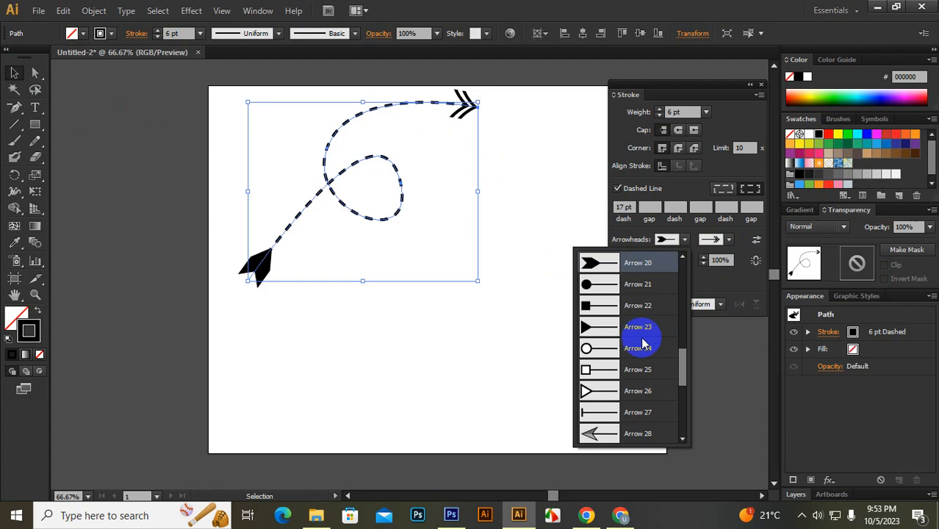
pyautogui.click(599, 285)
pyautogui.click(458, 356)
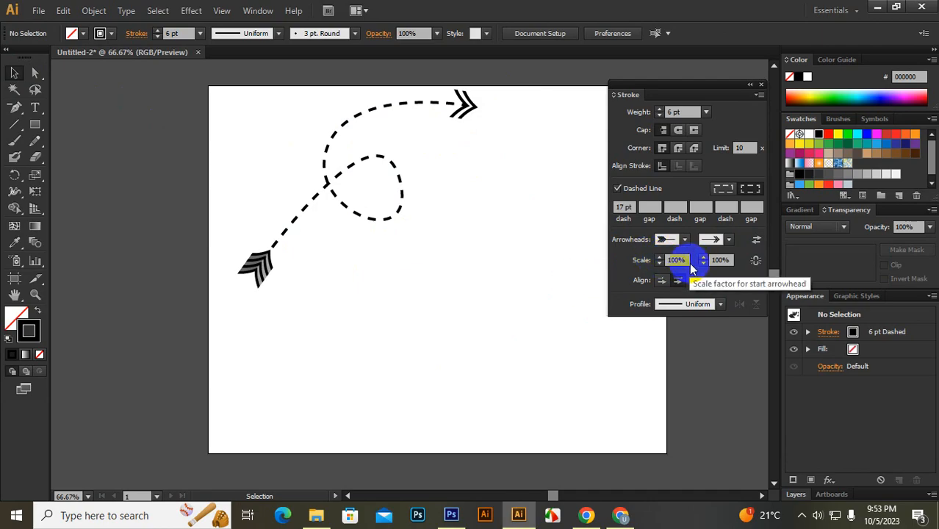
# Step: Try the round and bevel corner joins with nothing selected, and return to the miter join
pyautogui.click(675, 150)
pyautogui.click(662, 151)
pyautogui.click(696, 151)
pyautogui.click(662, 147)
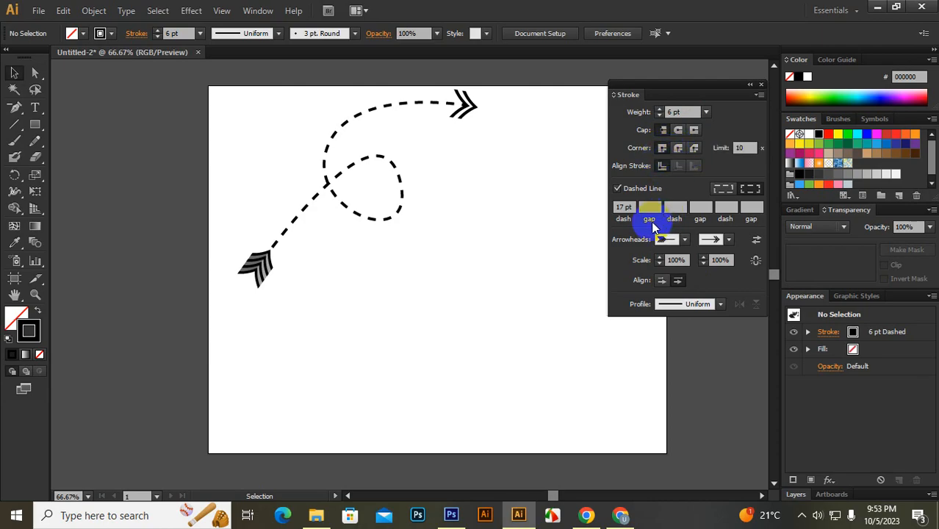
# Step: Select the dashed curve and try the butt, round and projecting caps on its dashes, returning to the butt cap
pyautogui.click(660, 110)
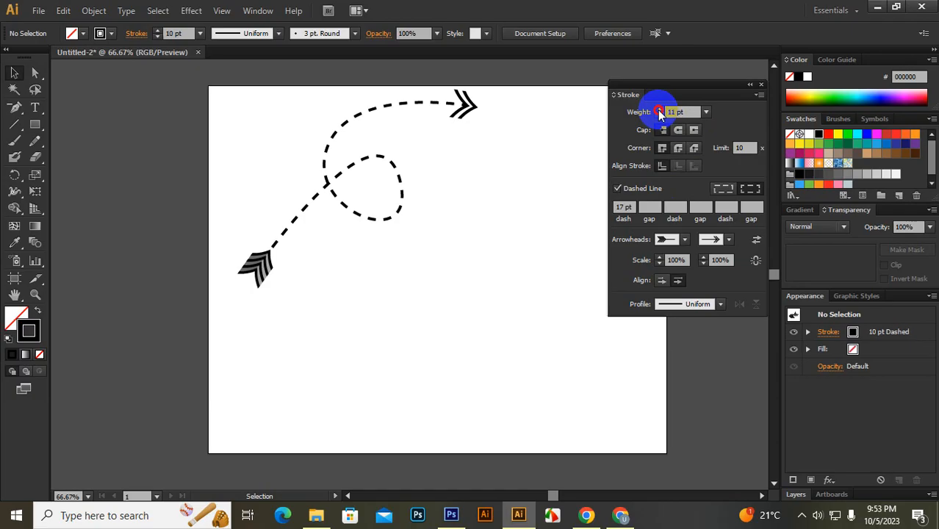
pyautogui.moveTo(343, 98); pyautogui.dragTo(410, 136)
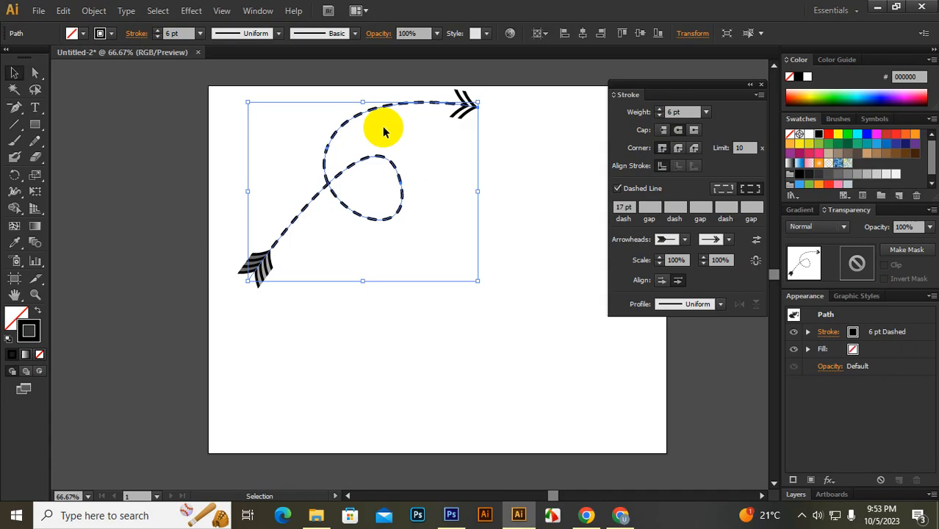
pyautogui.scroll(5, 375, 128)
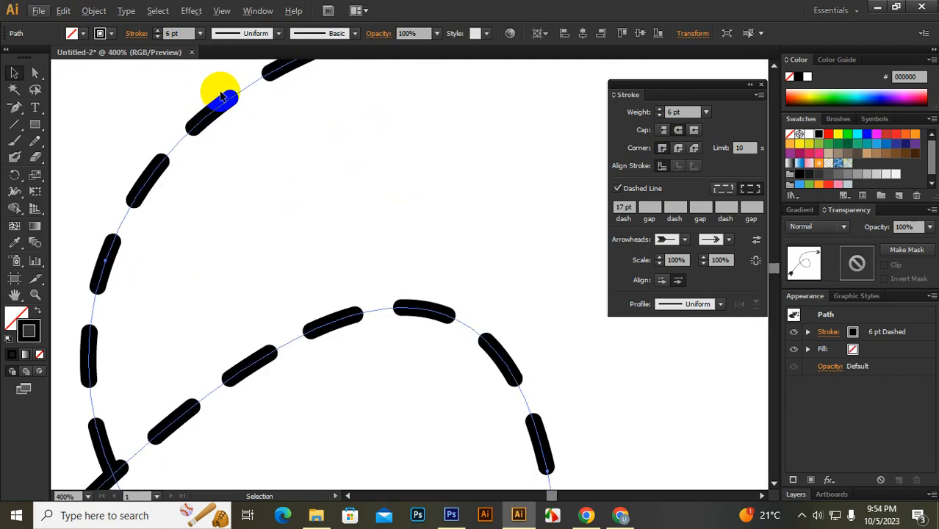
pyautogui.click(663, 129)
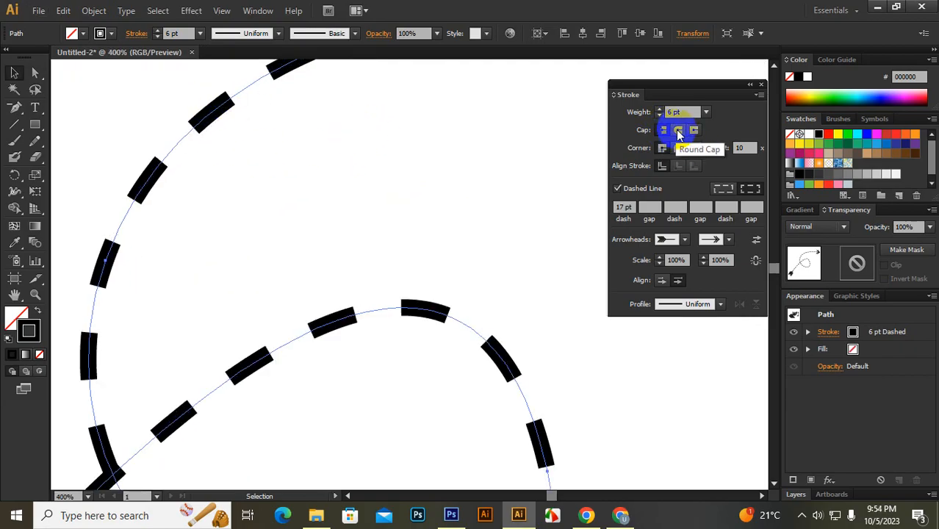
pyautogui.click(677, 130)
pyautogui.click(694, 131)
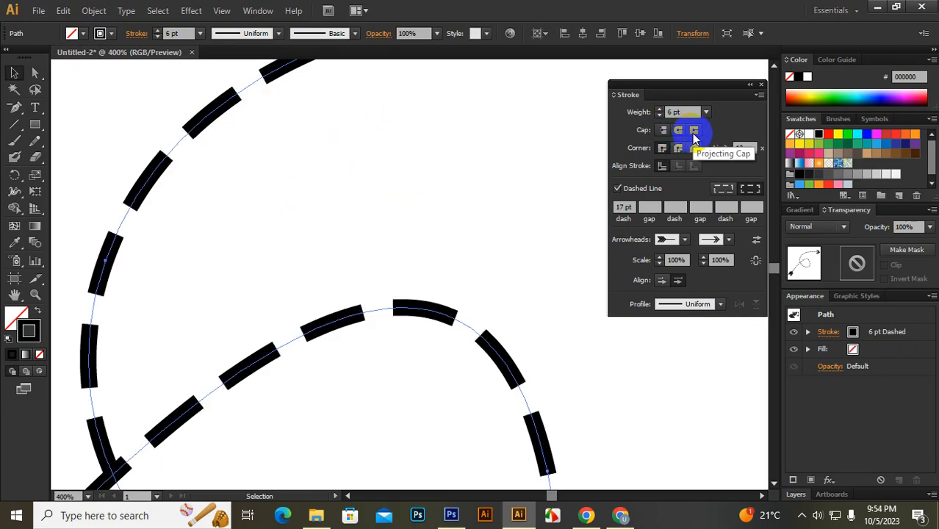
pyautogui.click(679, 131)
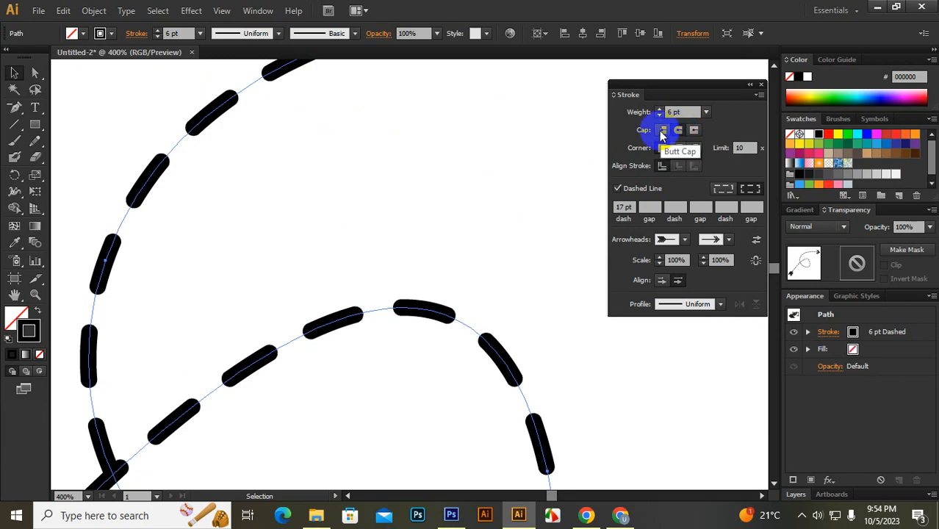
pyautogui.click(660, 130)
# Step: Try the round and bevel joins on the dashed curve, return to miter, and compare the round cap with the butt cap once more
pyautogui.click(678, 148)
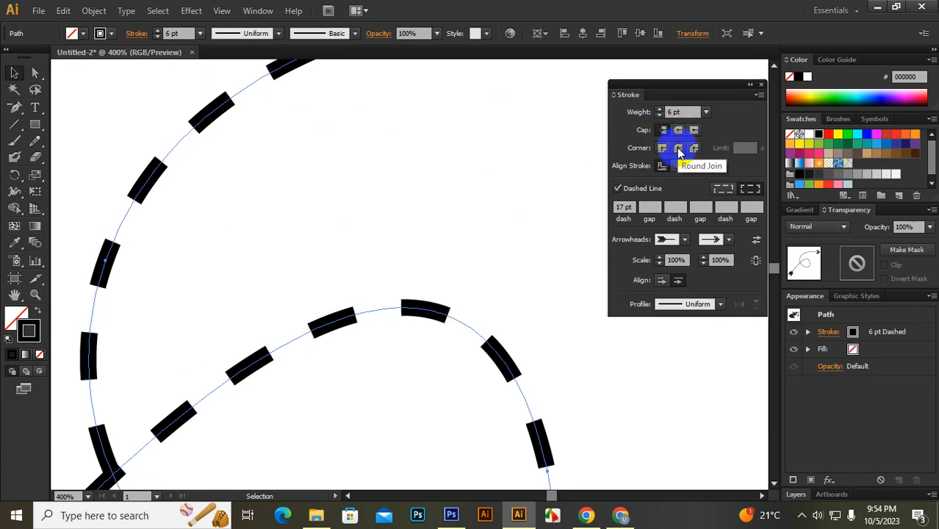
pyautogui.click(693, 150)
pyautogui.click(661, 148)
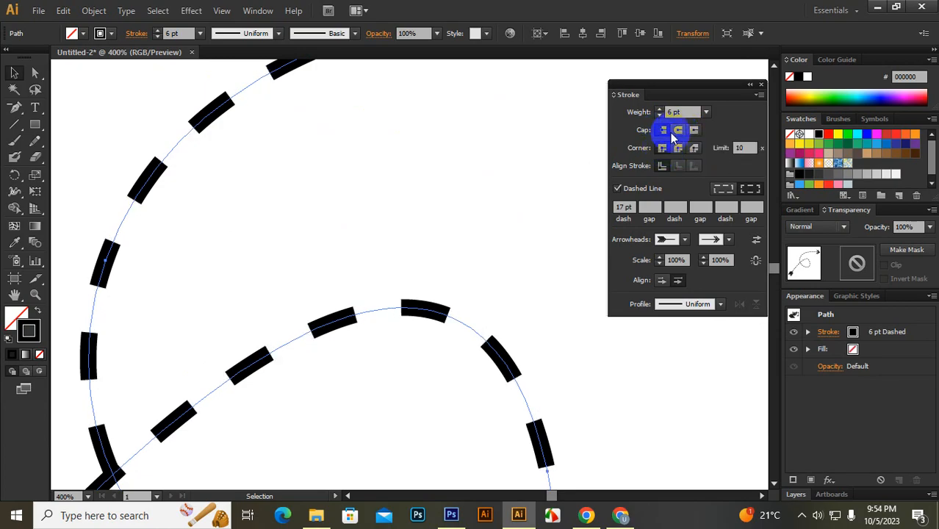
pyautogui.click(677, 131)
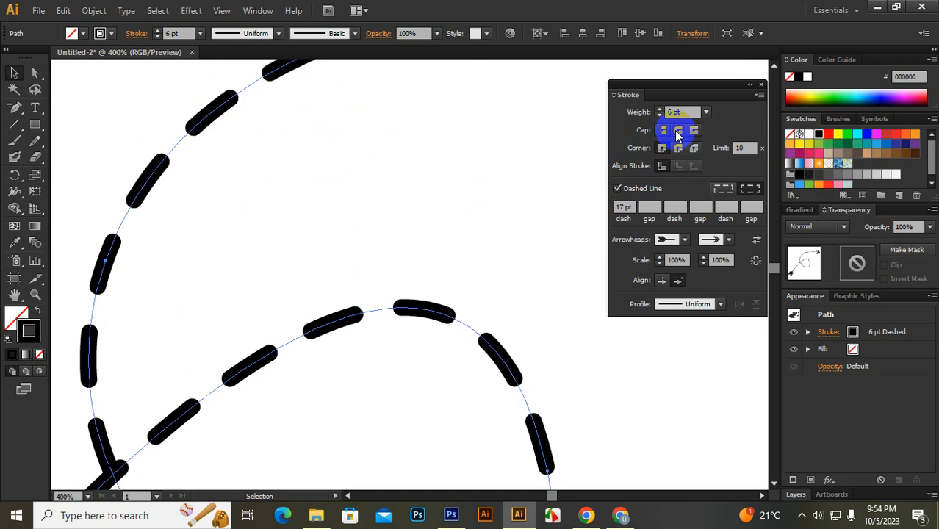
pyautogui.click(662, 130)
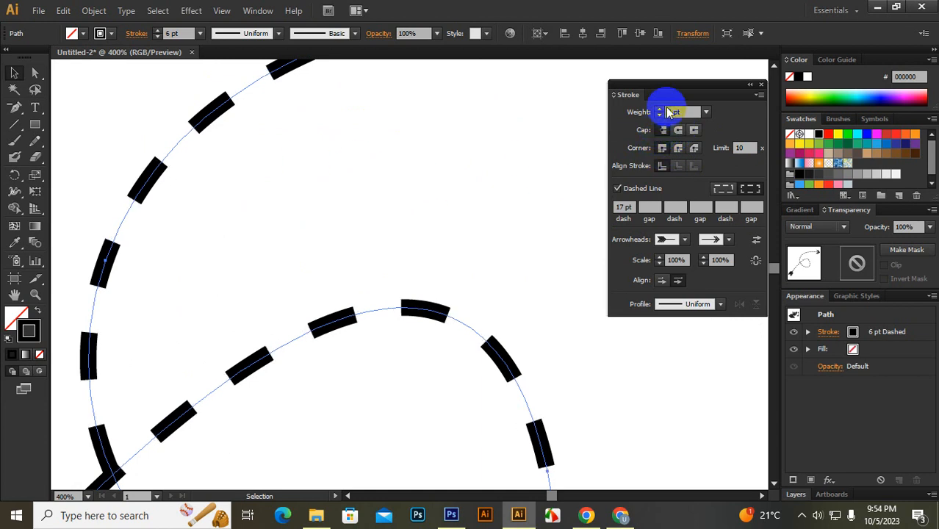
# Step: Try a 34 pt stroke weight on the dashed curve, view the whole shape, and return the weight to 6 pt
pyautogui.click(660, 108)
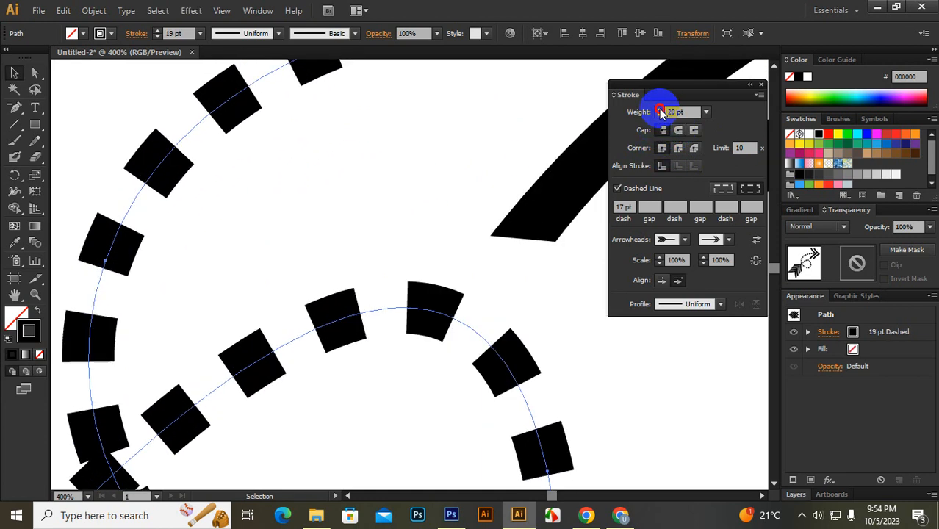
pyautogui.click(660, 110)
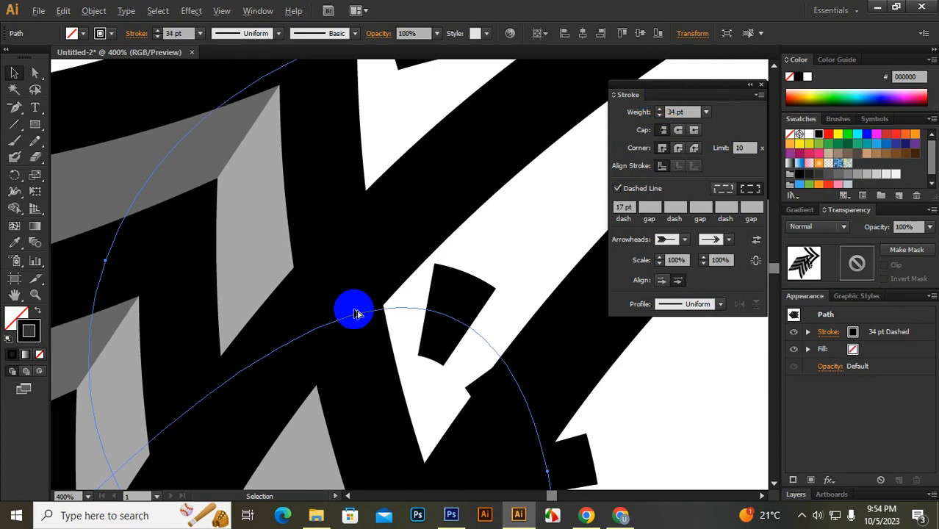
pyautogui.scroll(-6, 354, 315)
pyautogui.scroll(1, 327, 318)
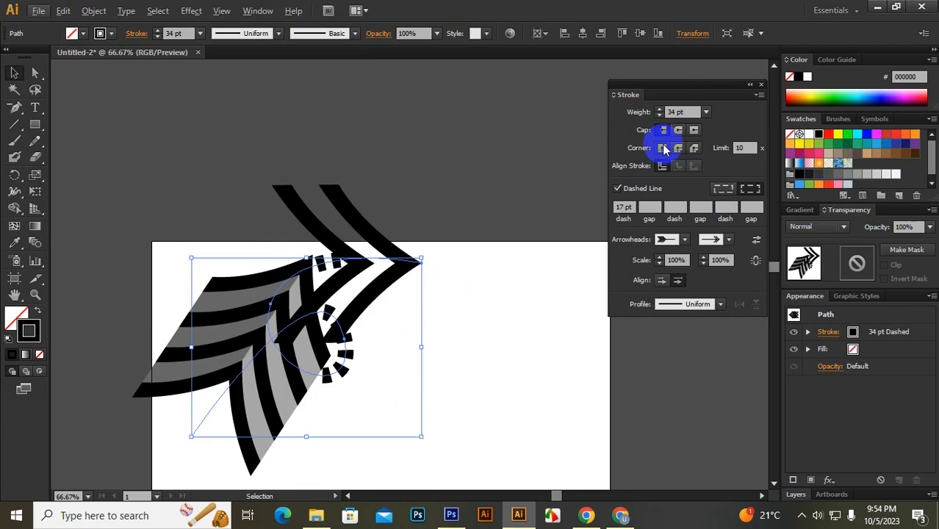
pyautogui.click(675, 112)
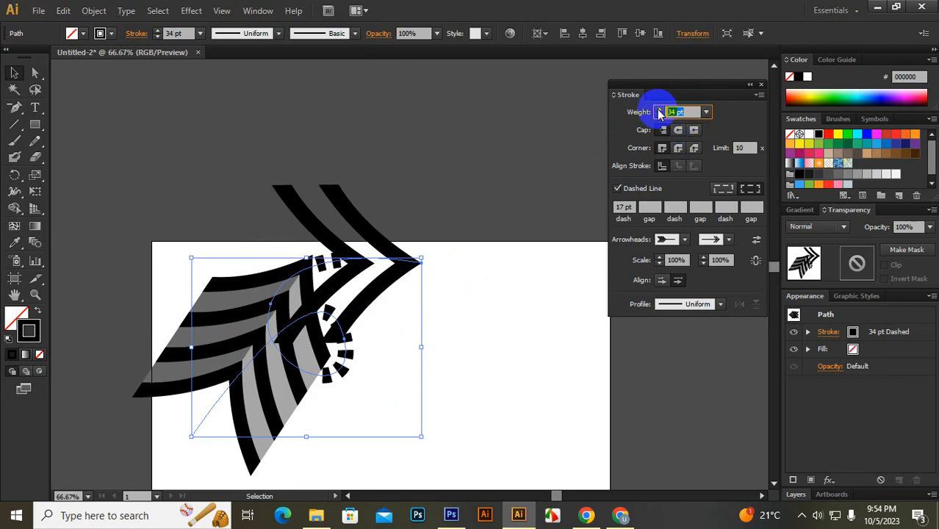
pyautogui.write('6')
pyautogui.press('Return')
# Step: Raise the dashed curve's stroke weight gradually to 15 pt
pyautogui.click(659, 109)
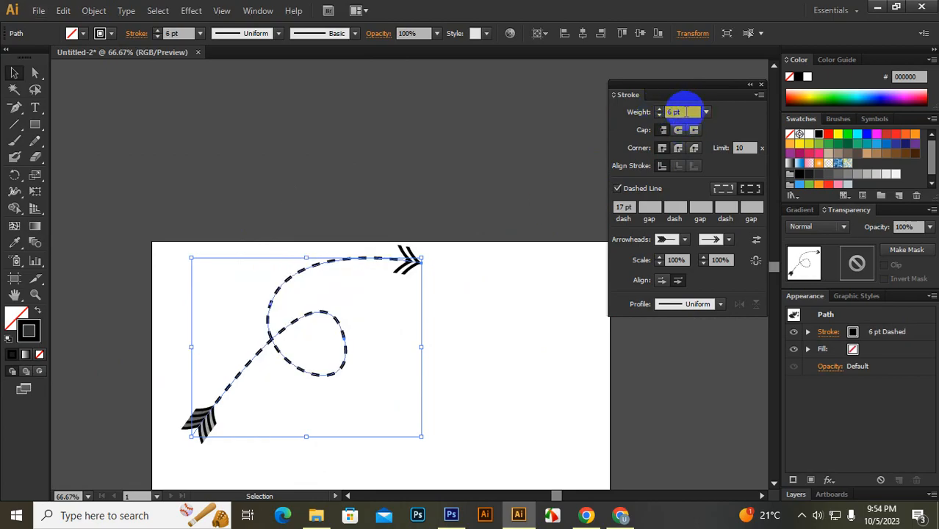
pyautogui.click(659, 110)
pyautogui.click(659, 110)
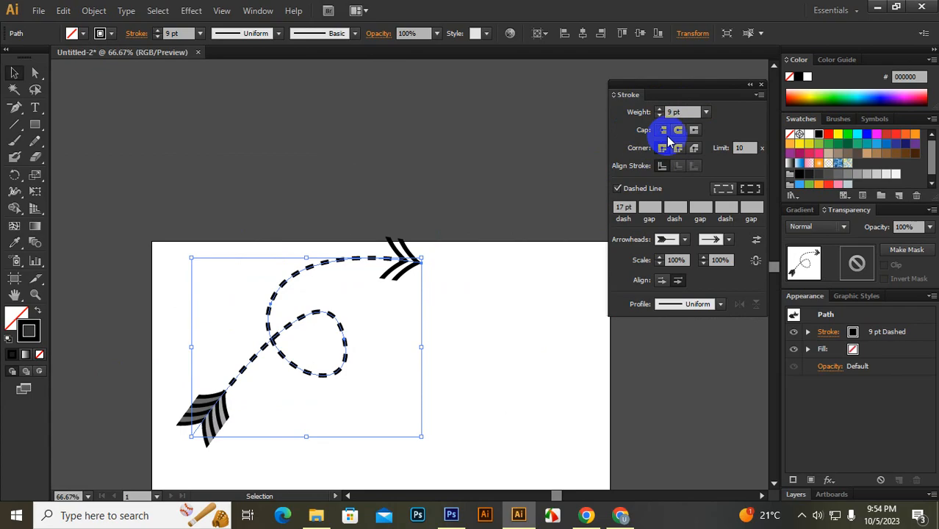
pyautogui.click(659, 110)
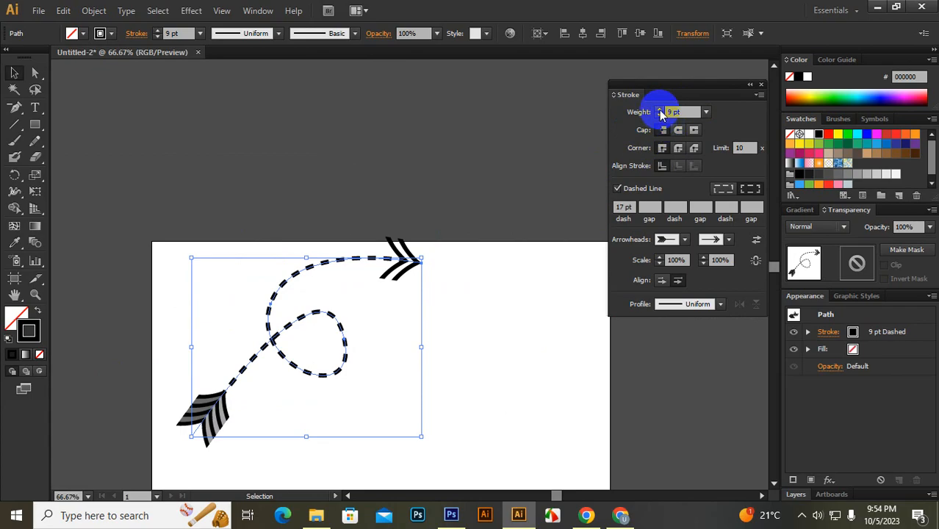
pyautogui.click(659, 110)
pyautogui.click(659, 110)
pyautogui.click(660, 109)
pyautogui.click(659, 109)
pyautogui.click(659, 110)
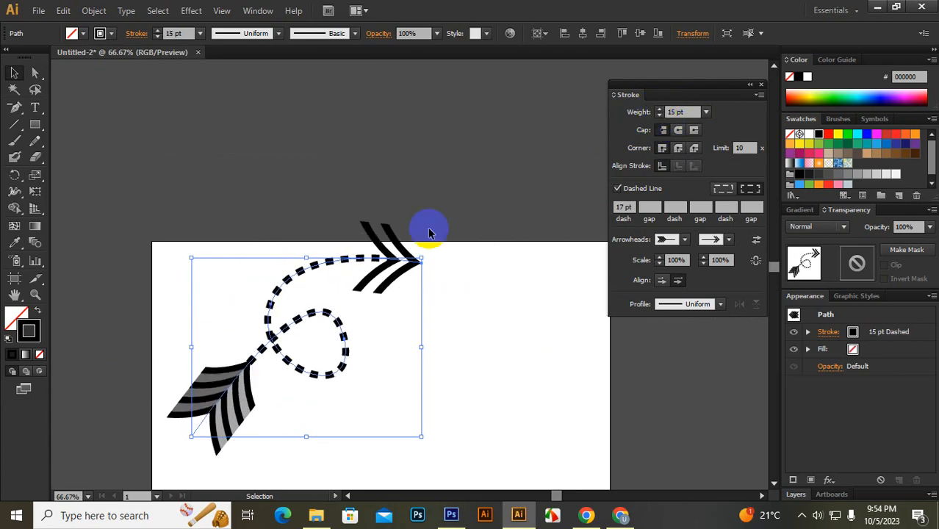
# Step: Reduce the scale of the curve's start arrowhead to 54%
pyautogui.click(659, 264)
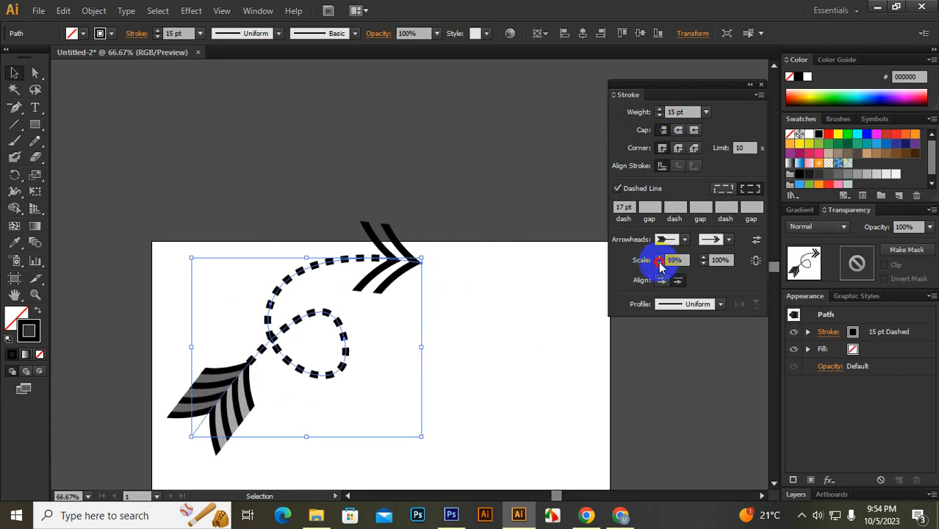
pyautogui.click(659, 264)
pyautogui.click(659, 263)
pyautogui.click(659, 264)
pyautogui.click(659, 263)
pyautogui.click(659, 264)
pyautogui.click(659, 263)
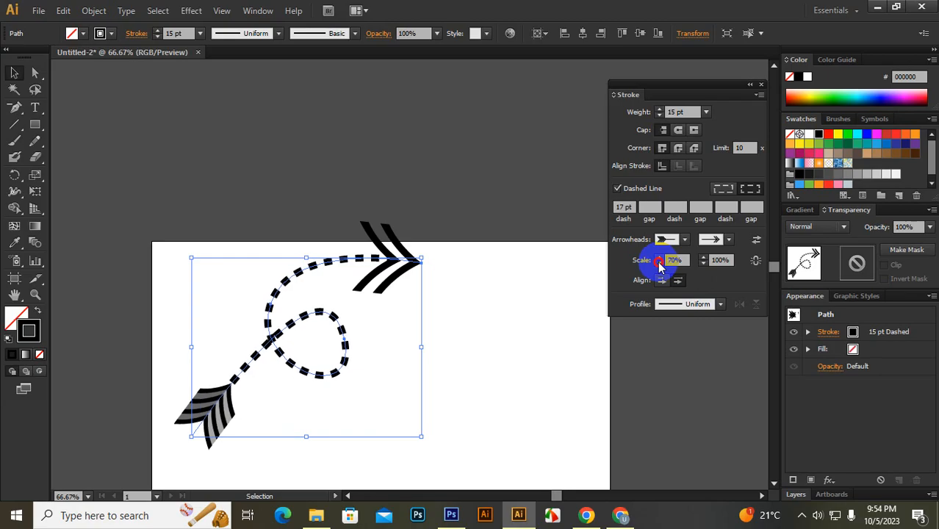
pyautogui.click(659, 264)
pyautogui.click(660, 264)
pyautogui.click(659, 264)
pyautogui.click(659, 263)
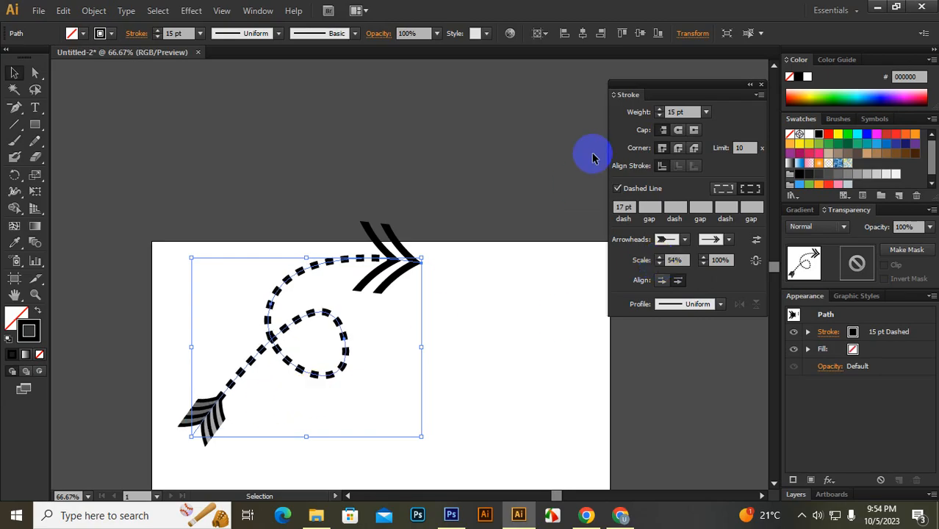
# Step: Set the curve's stroke weight to 6 pt and its start arrowhead scale to 100%, and deselect the curve
pyautogui.click(690, 112)
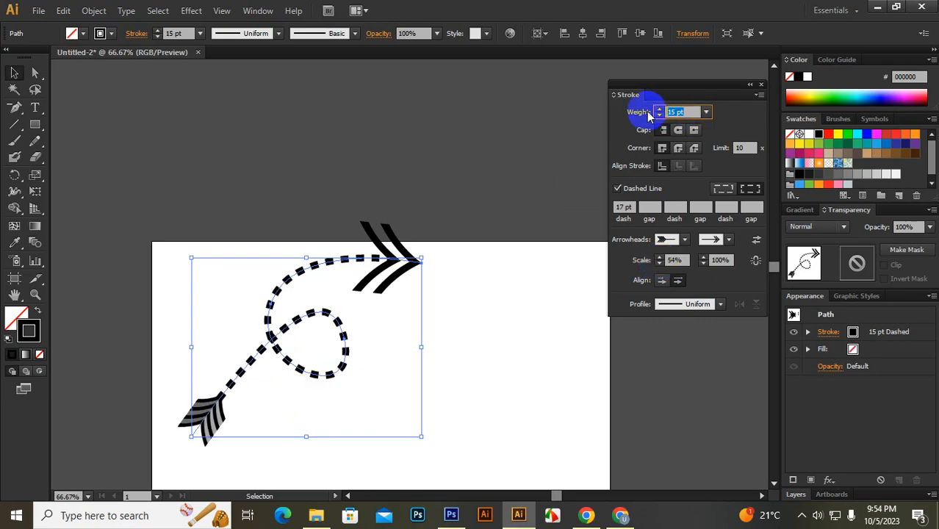
pyautogui.write('6')
pyautogui.press('Return')
pyautogui.click(675, 259)
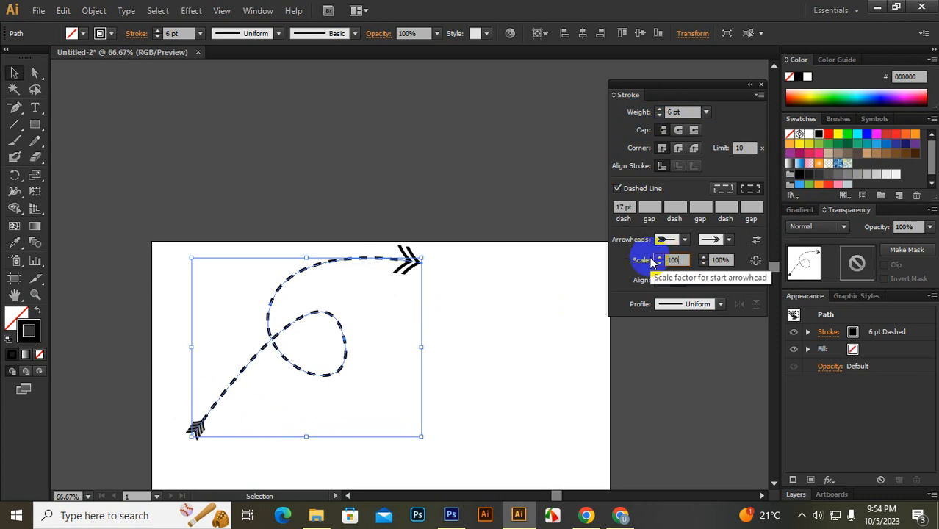
pyautogui.press('Return')
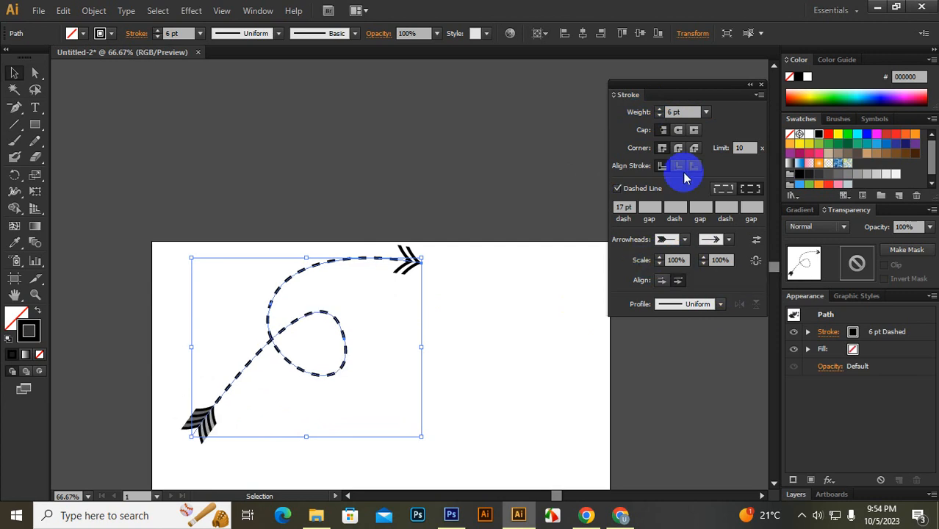
pyautogui.click(507, 288)
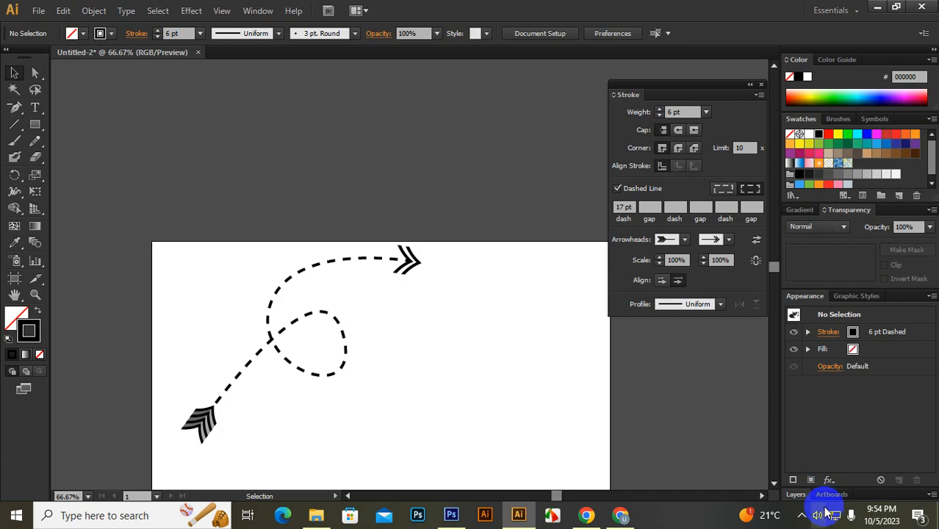
# Step: Draw a vertical line down nearly the full height of the empty artboard, left of its center, with the Line Segment tool
pyautogui.click(802, 515)
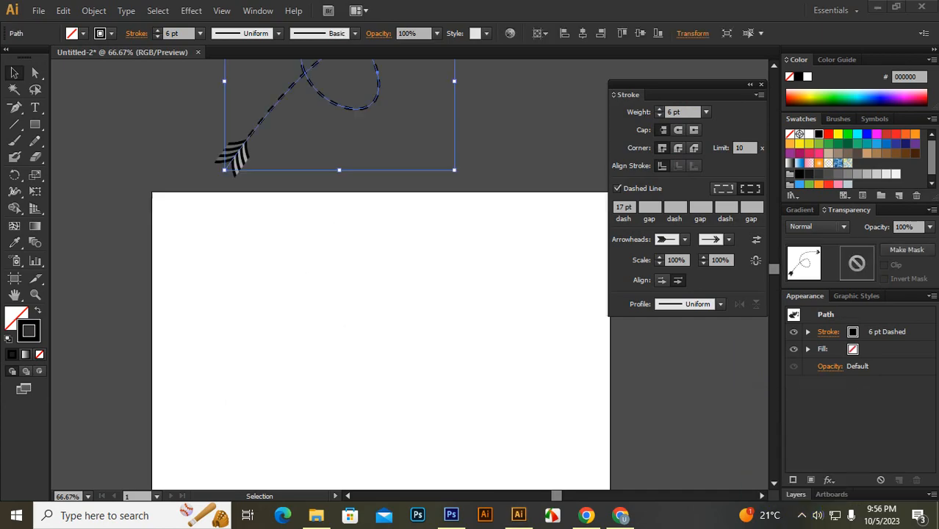
pyautogui.scroll(-10, 368, 320)
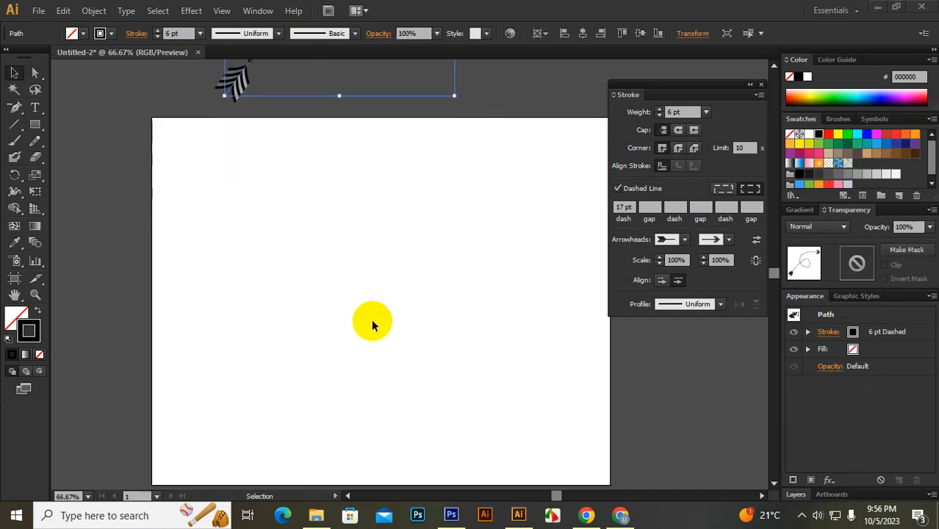
pyautogui.press('a')
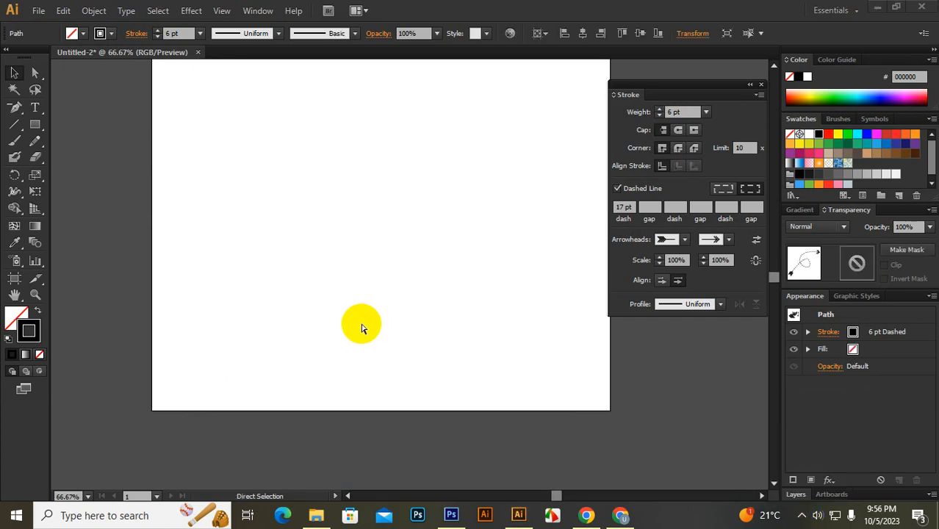
pyautogui.scroll(1, 360, 322)
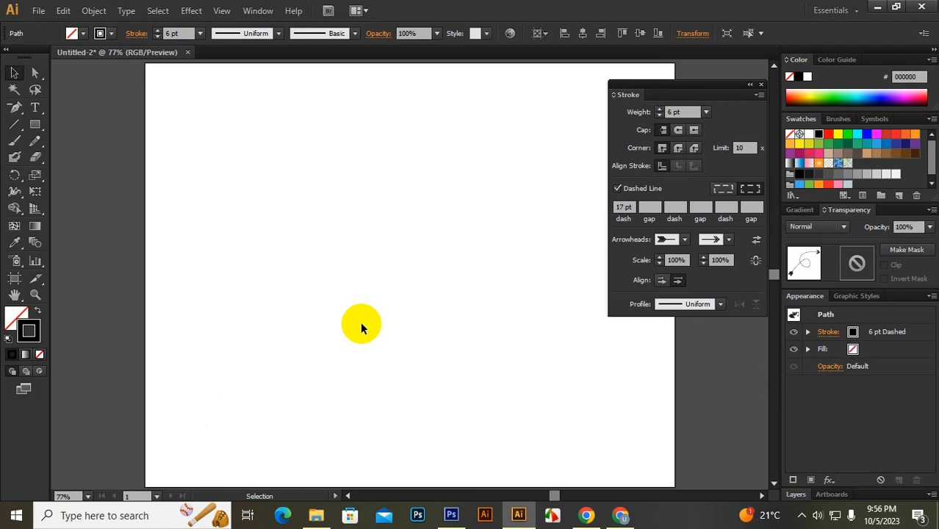
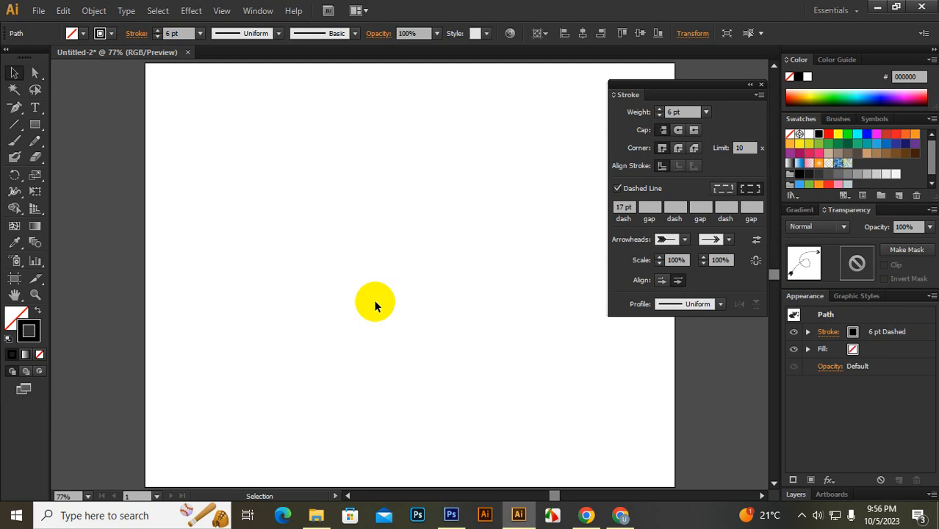
pyautogui.click(18, 128)
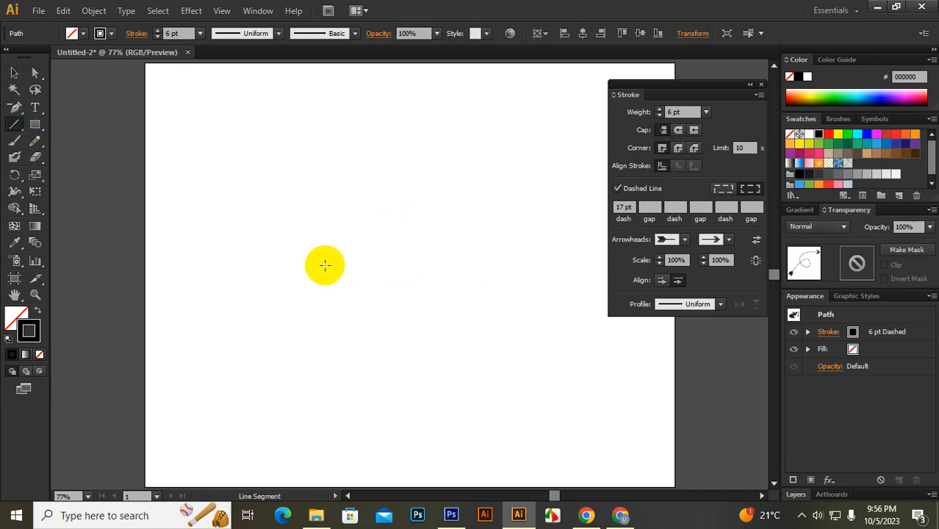
pyautogui.moveTo(265, 87); pyautogui.dragTo(273, 466)
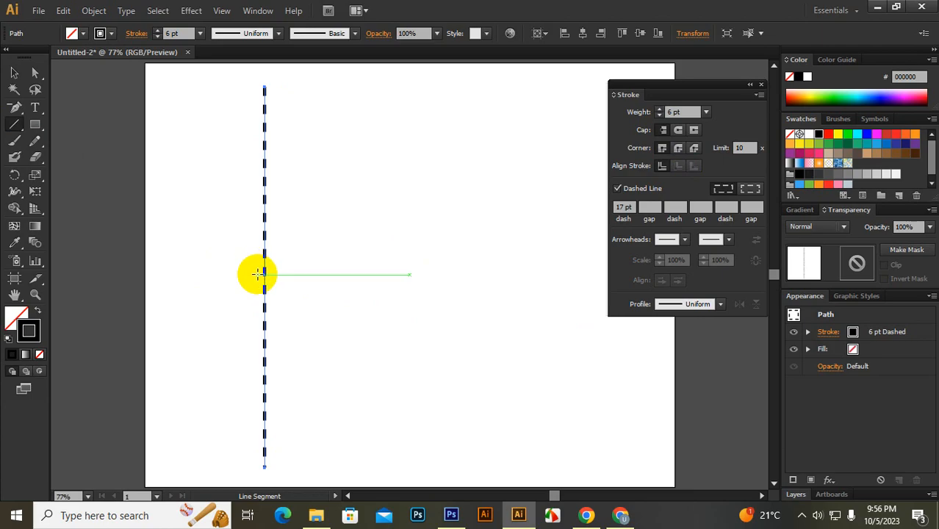
# Step: Turn off the dashes on the vertical line and set its stroke weight to 100 pt
pyautogui.click(618, 189)
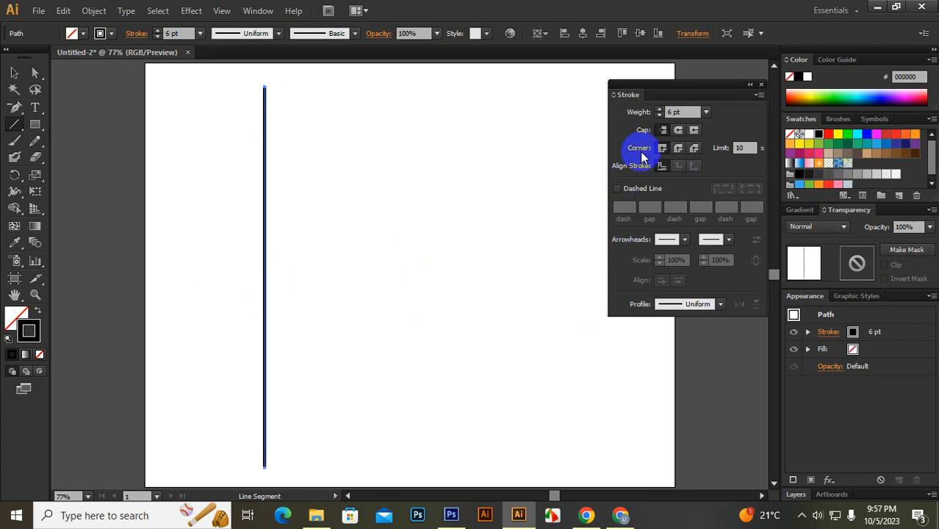
pyautogui.click(684, 112)
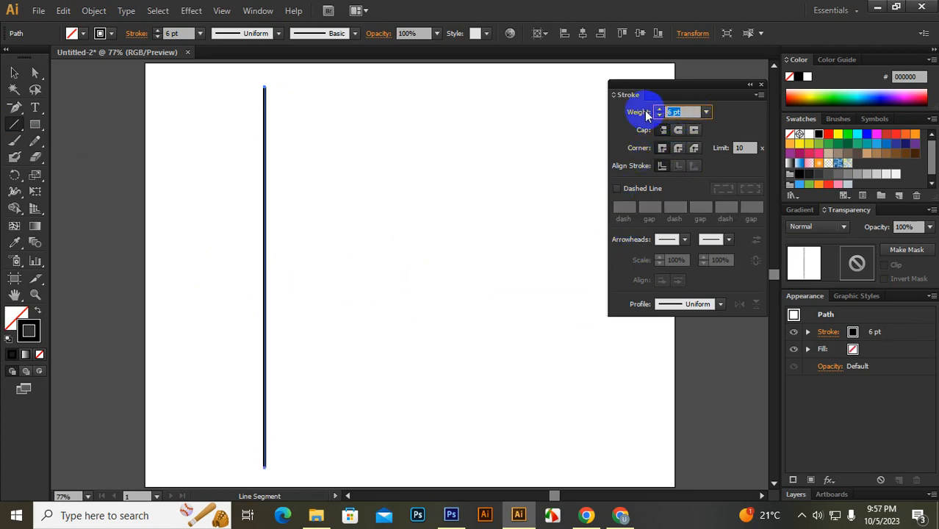
pyautogui.press('Return')
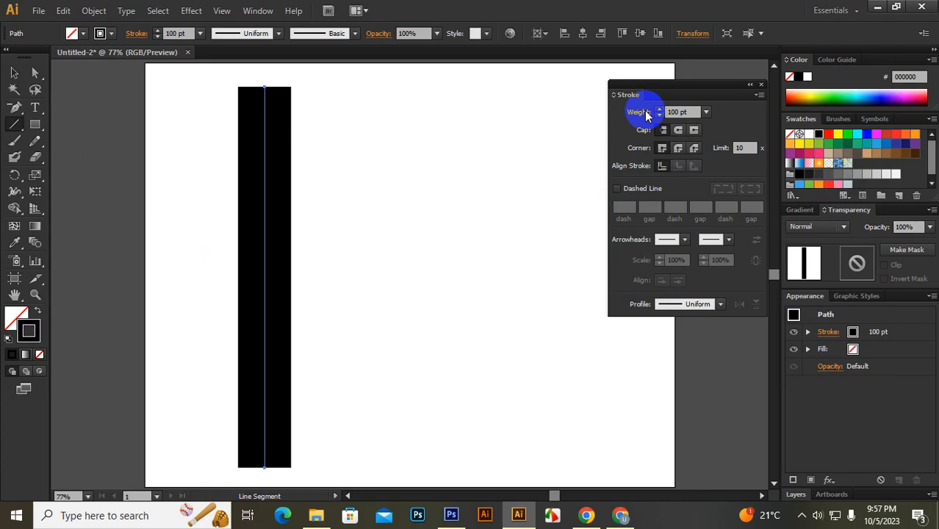
# Step: Paste a copy of the vertical line directly in front of the original and set the copy's stroke weight to 90 pt
pyautogui.click(14, 73)
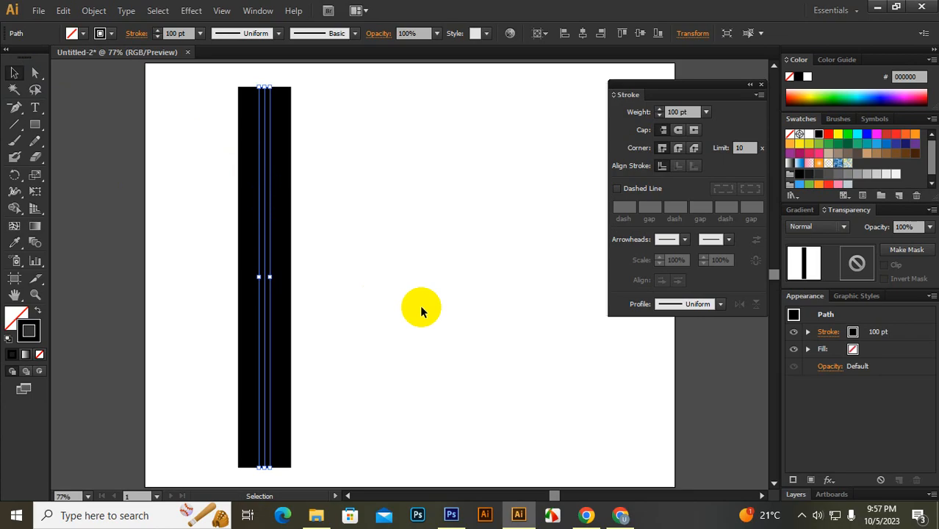
pyautogui.press('a')
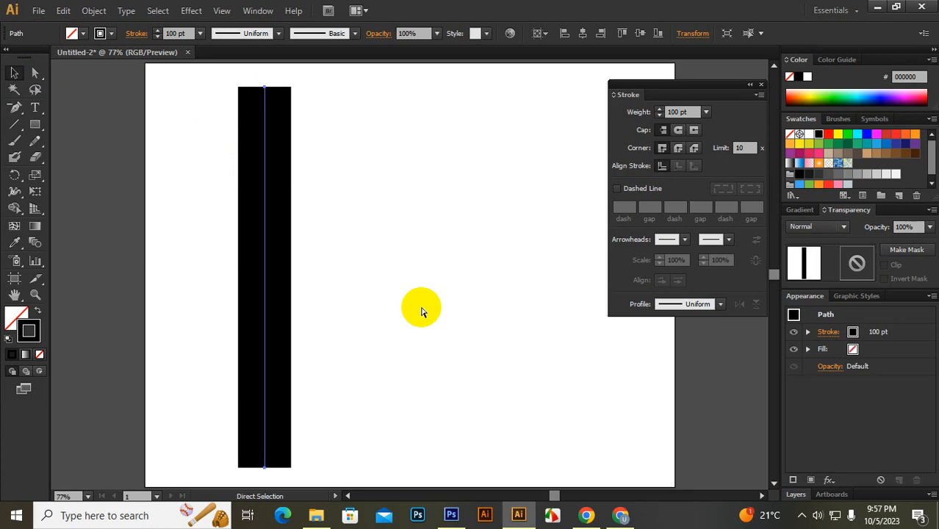
pyautogui.press('v')
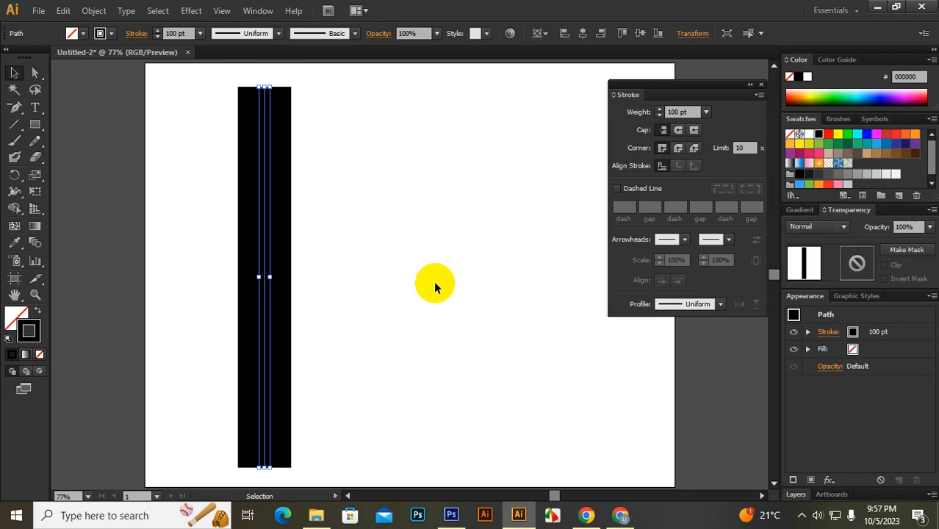
pyautogui.click(664, 130)
pyautogui.moveTo(691, 110); pyautogui.dragTo(654, 110)
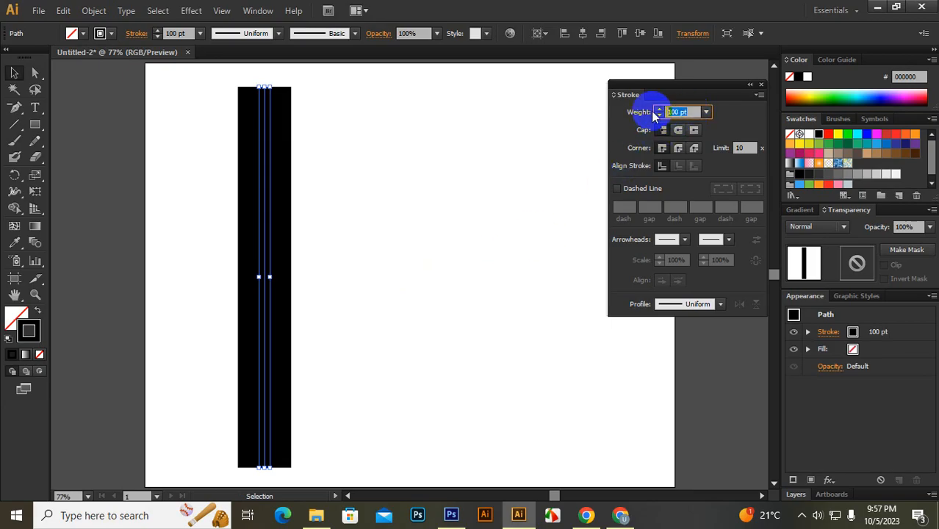
pyautogui.press('Return')
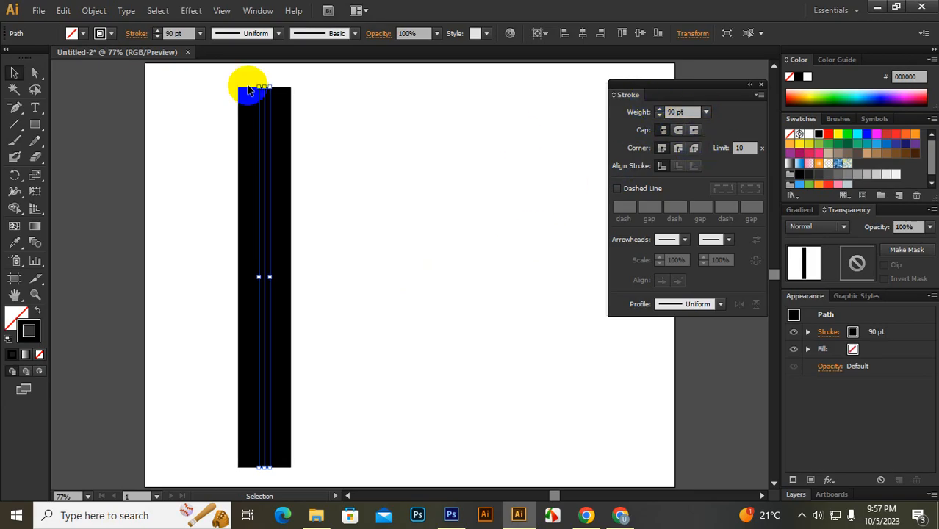
# Step: Change the stroke color of the 90 pt copy to white
pyautogui.click(110, 34)
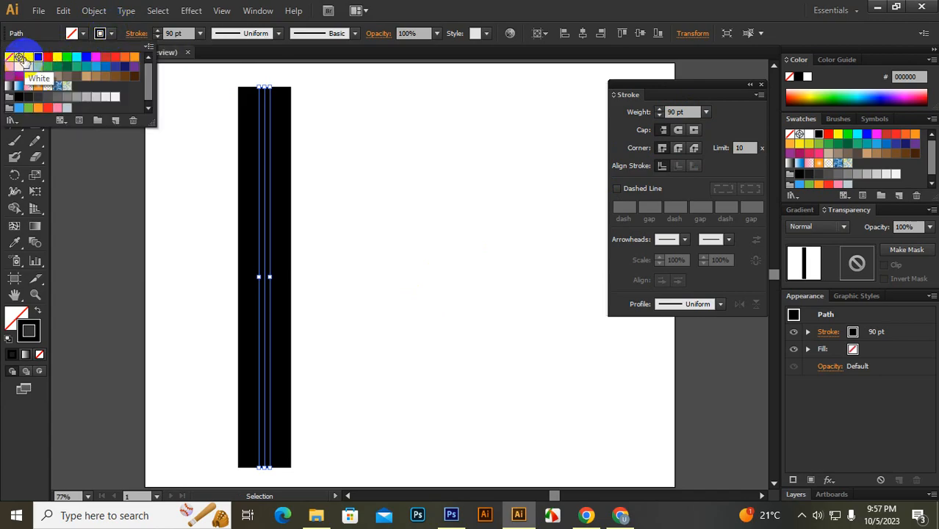
pyautogui.click(28, 56)
pyautogui.click(569, 7)
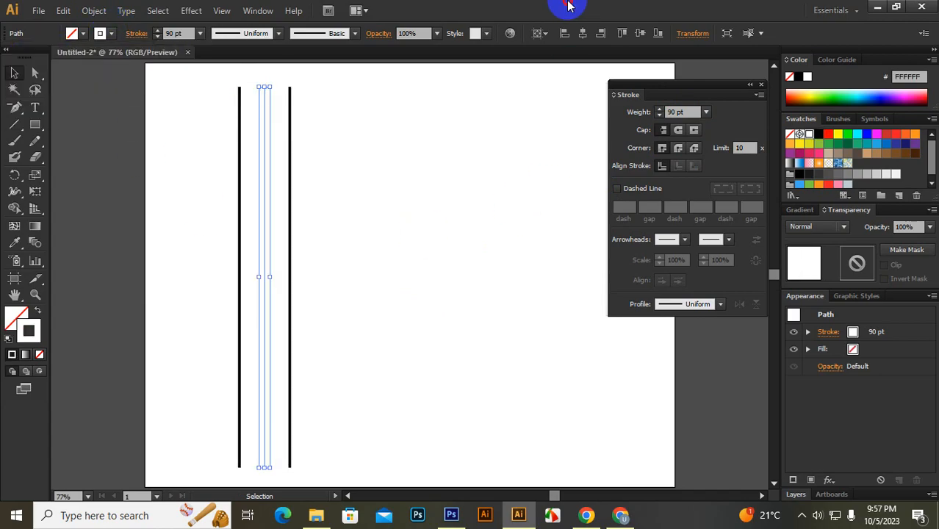
# Step: Turn on dashes for the white line and set its dash to 6 pt and its gap to 6 pt
pyautogui.click(617, 188)
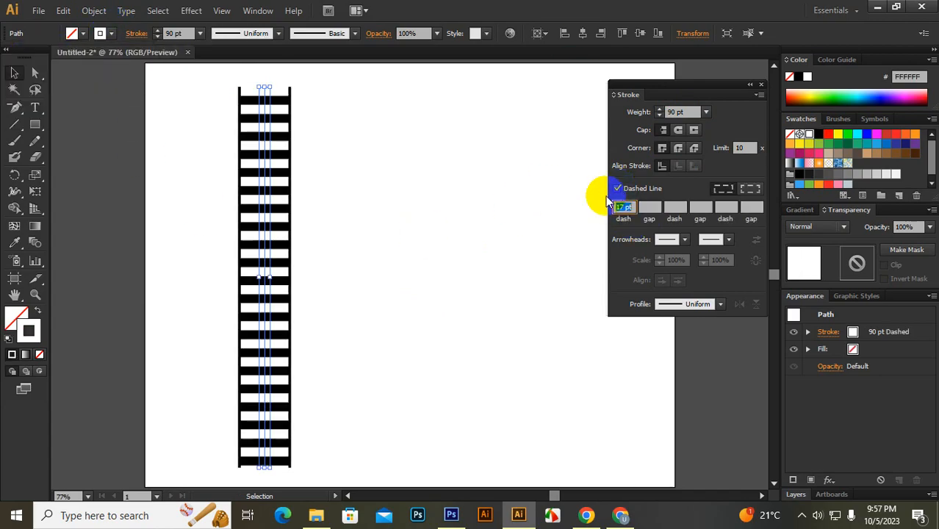
pyautogui.click(623, 207)
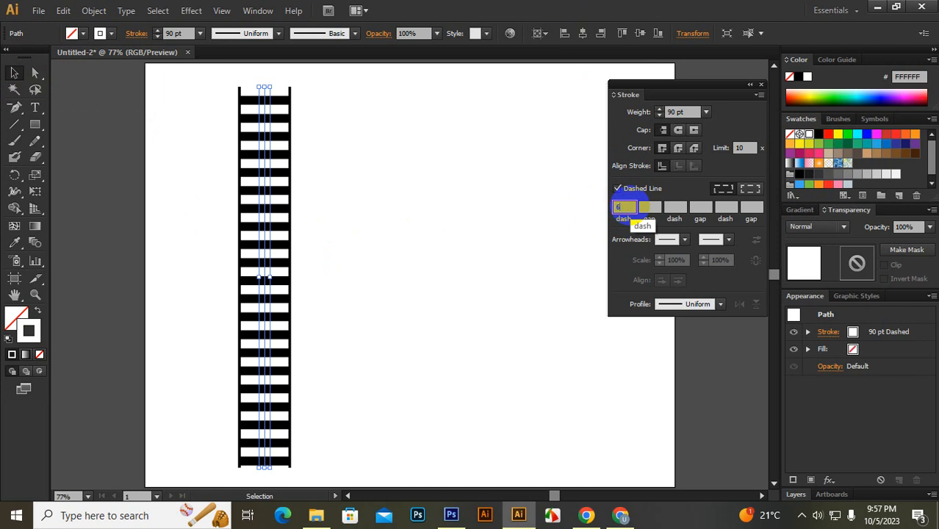
pyautogui.click(649, 208)
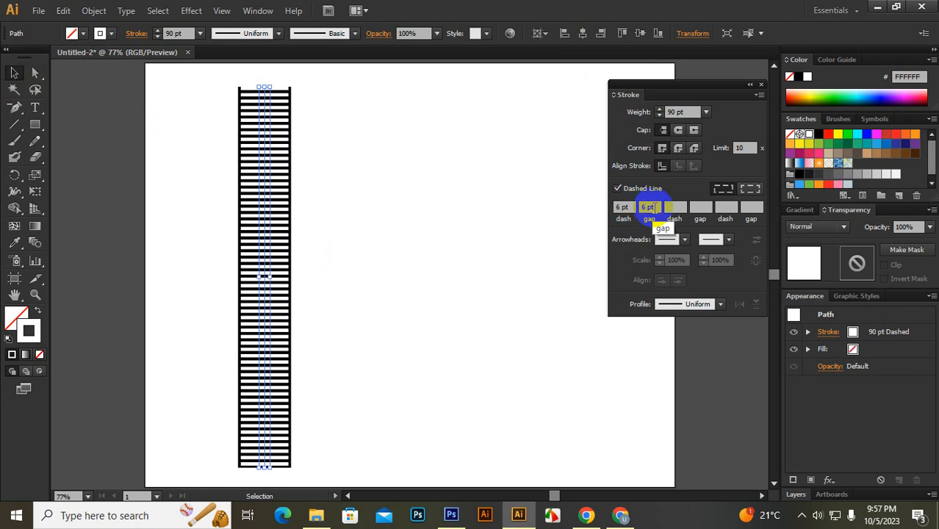
pyautogui.click(720, 134)
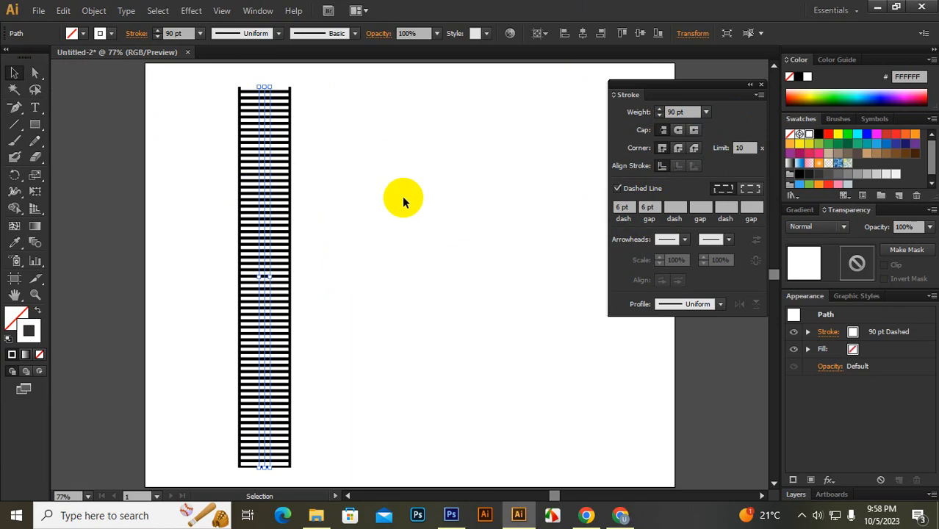
# Step: Paste a copy of the dashed line in front and give it an 80 pt black stroke without dashes
pyautogui.press('a')
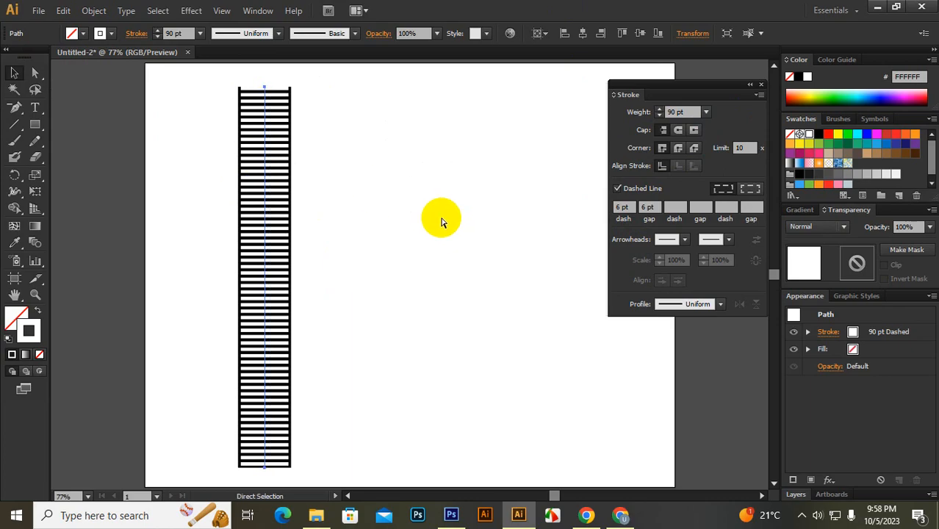
pyautogui.press('v')
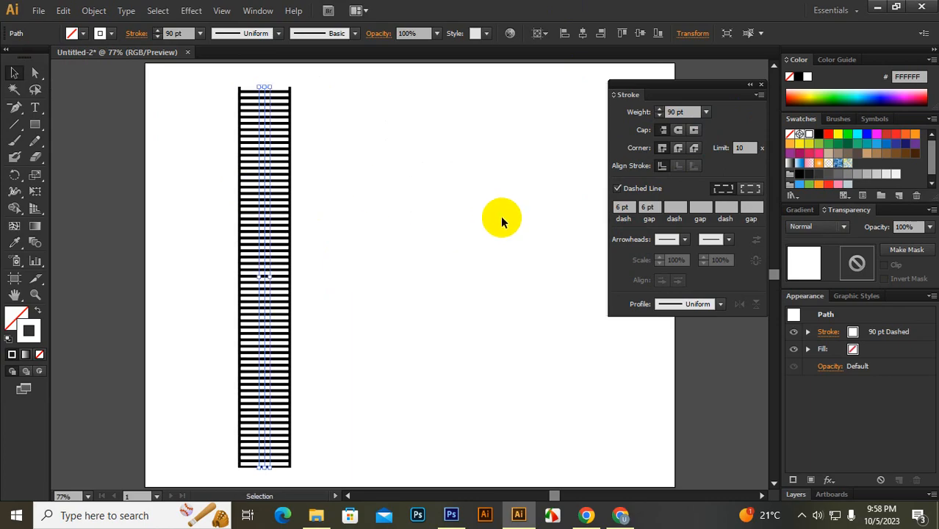
pyautogui.click(695, 111)
pyautogui.moveTo(692, 112); pyautogui.dragTo(645, 114)
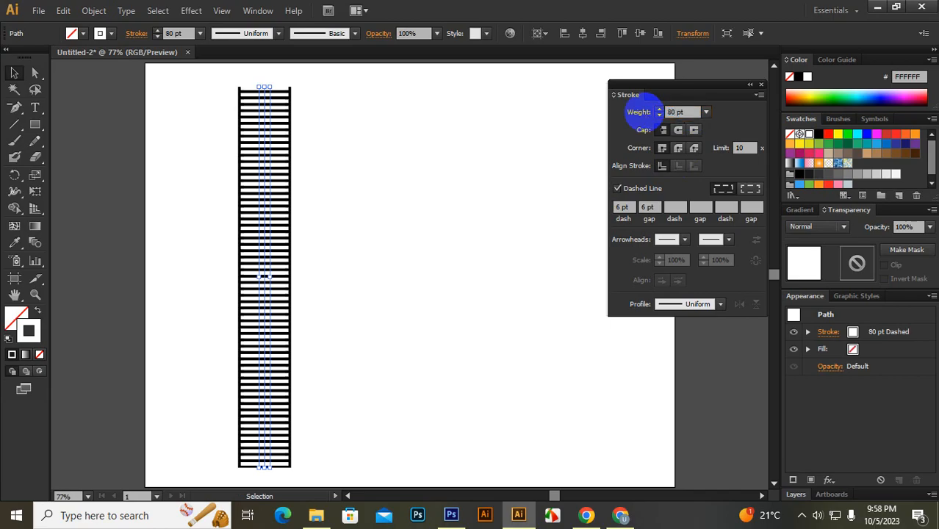
pyautogui.click(100, 34)
pyautogui.click(38, 58)
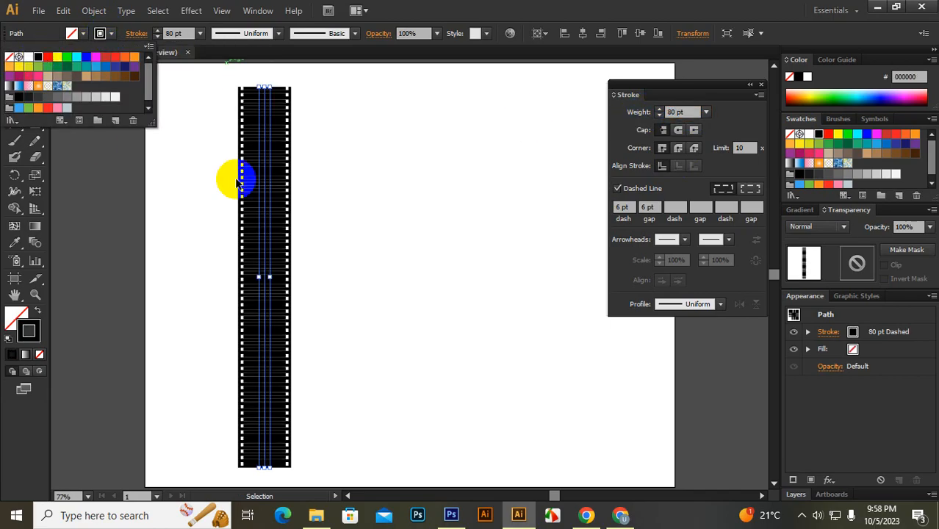
pyautogui.click(617, 192)
pyautogui.click(617, 189)
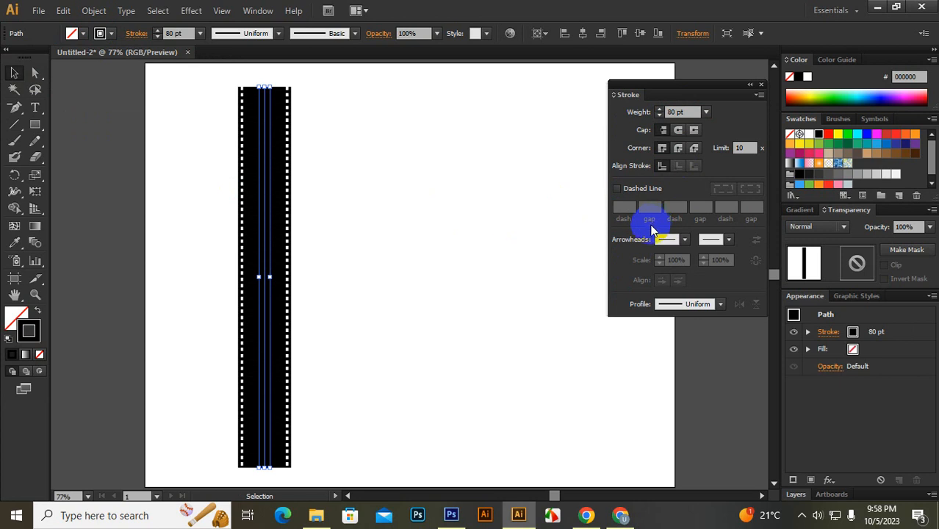
# Step: Paste a copy of the solid black line in front and give it a 70 pt white stroke
pyautogui.click(652, 112)
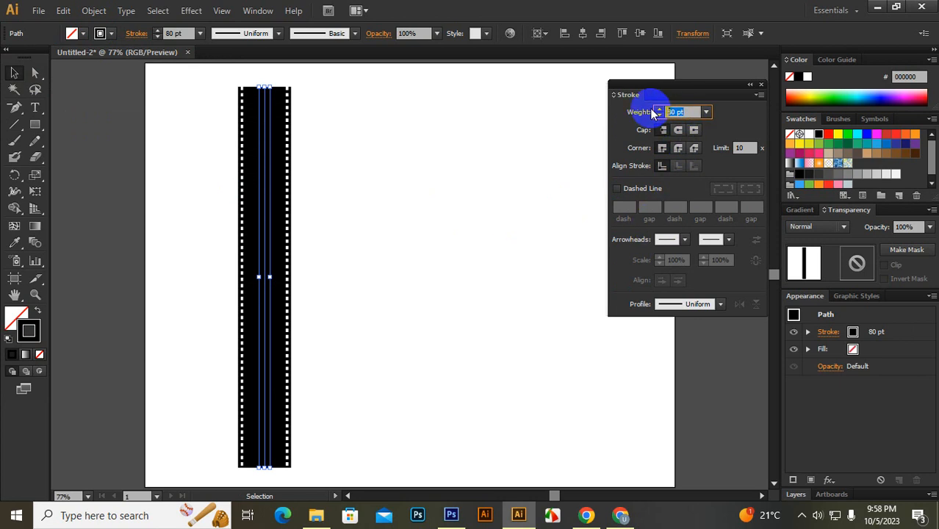
pyautogui.press('Return')
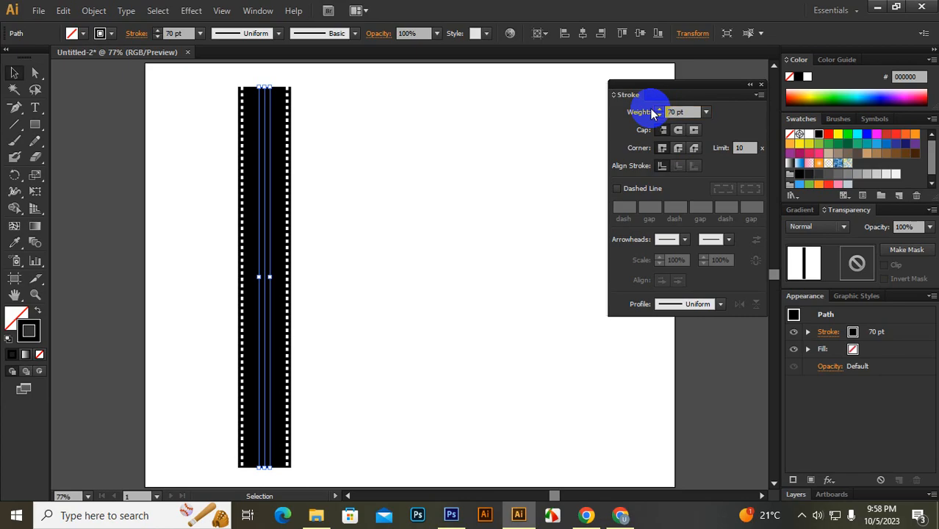
pyautogui.click(105, 37)
pyautogui.click(29, 57)
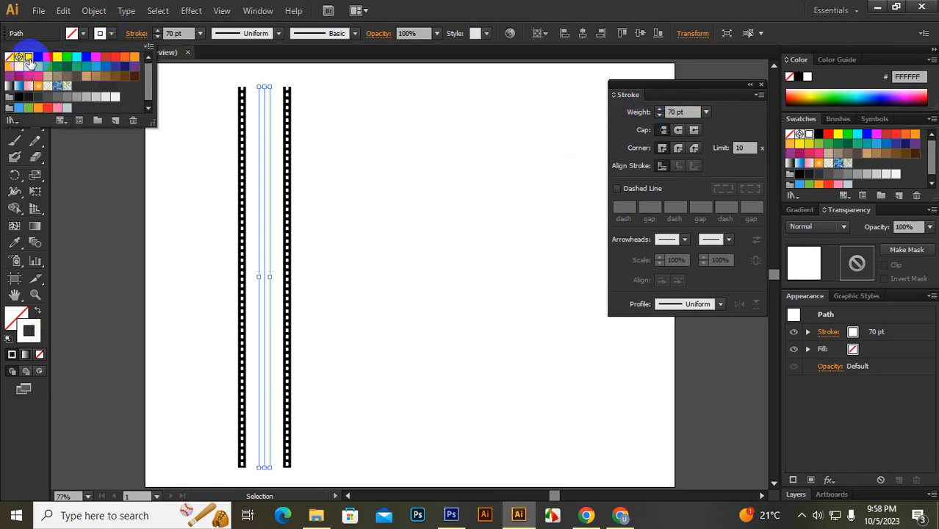
# Step: Turn on dashes for the 70 pt white line and set a 70 pt dash with a 6 pt gap
pyautogui.click(618, 189)
pyautogui.click(618, 189)
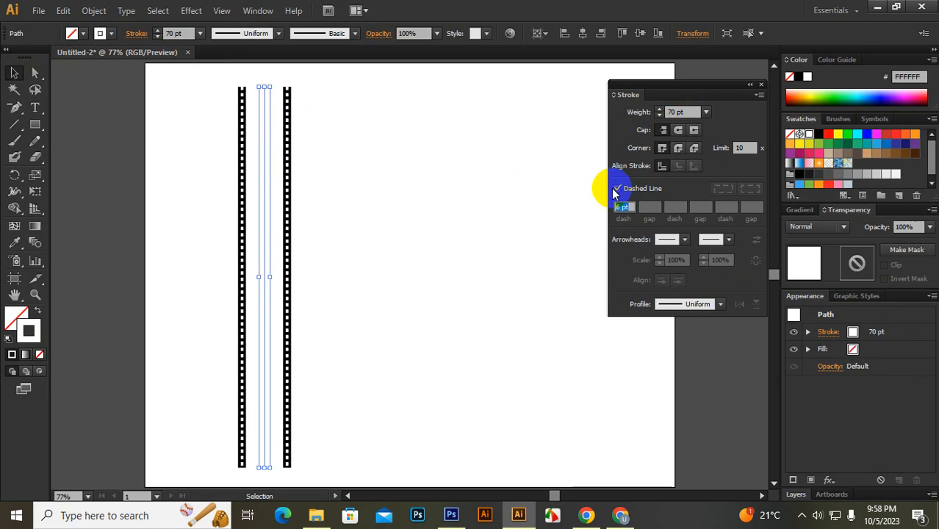
pyautogui.moveTo(626, 209); pyautogui.dragTo(601, 210)
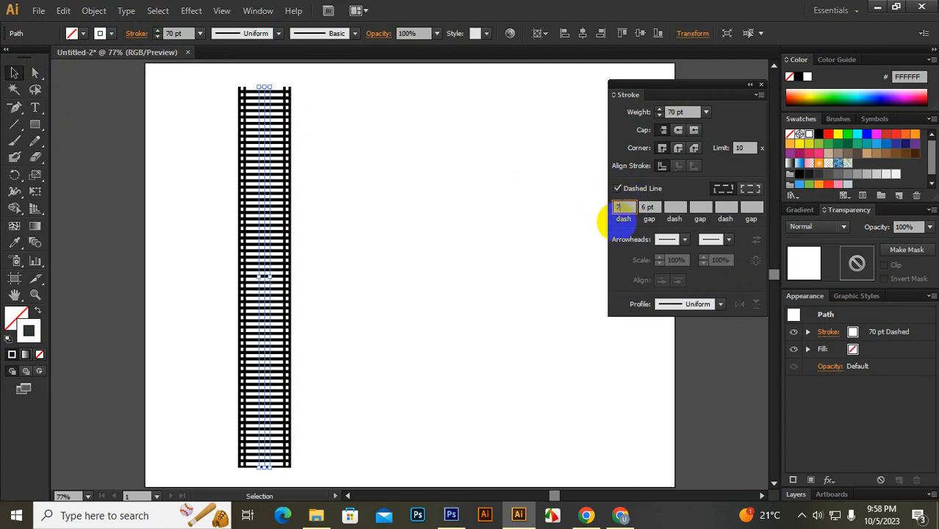
pyautogui.write('70')
pyautogui.click(682, 124)
pyautogui.click(690, 112)
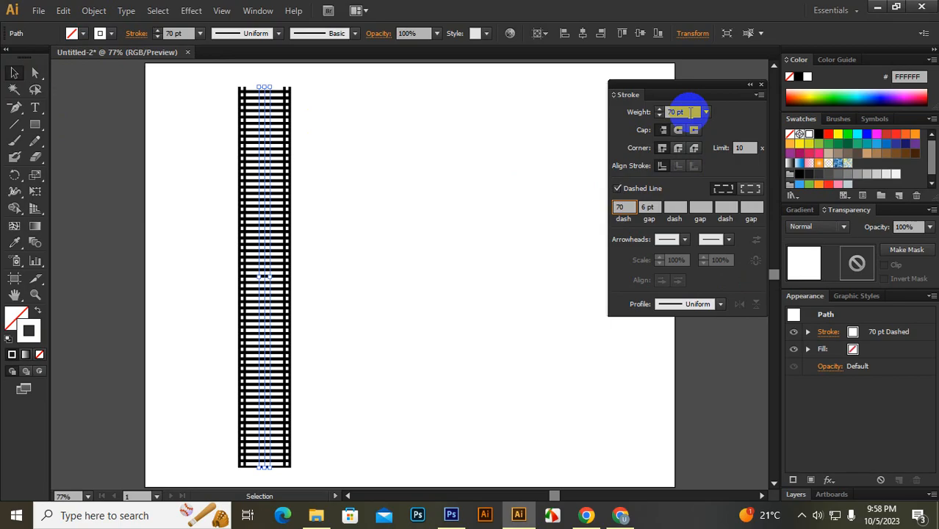
pyautogui.click(622, 207)
pyautogui.click(647, 209)
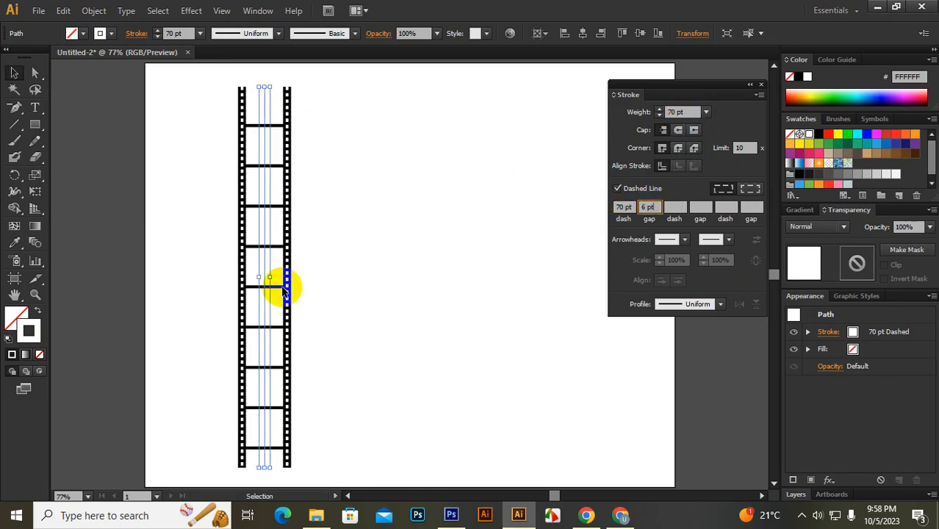
# Step: Select all the stacked lines of the film strip and move them off the left side of the artboard
pyautogui.click(392, 207)
pyautogui.click(390, 202)
pyautogui.moveTo(162, 167); pyautogui.dragTo(325, 278)
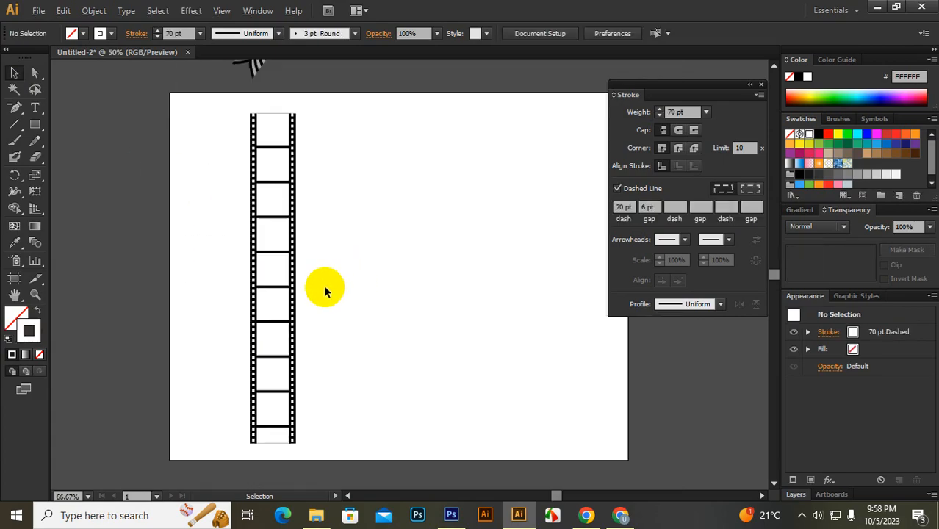
pyautogui.scroll(-1, 315, 288)
pyautogui.scroll(1, 149, 226)
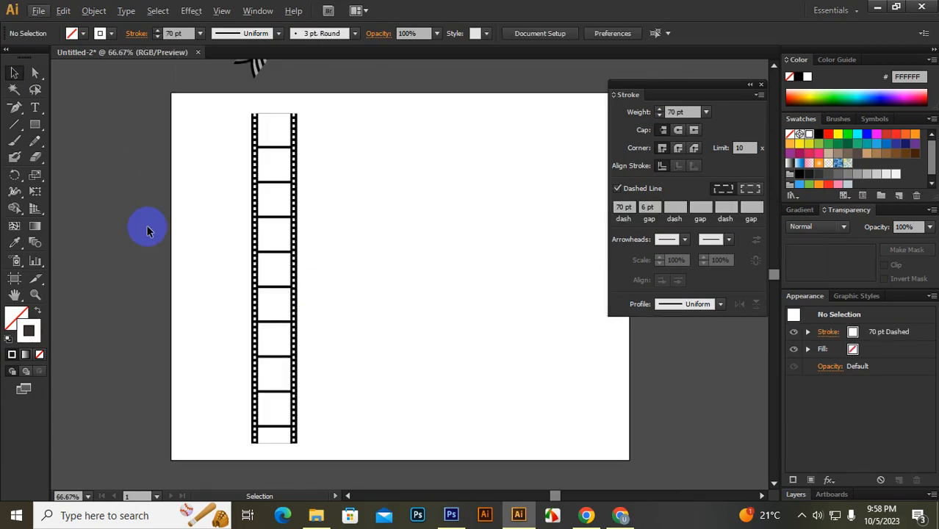
pyautogui.scroll(1, 331, 262)
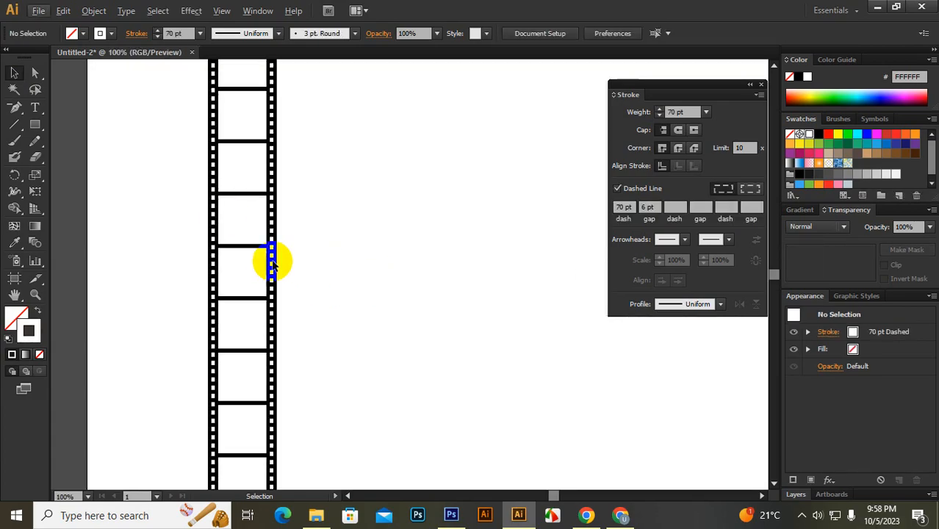
pyautogui.scroll(-1, 250, 277)
pyautogui.moveTo(332, 203); pyautogui.dragTo(73, 223)
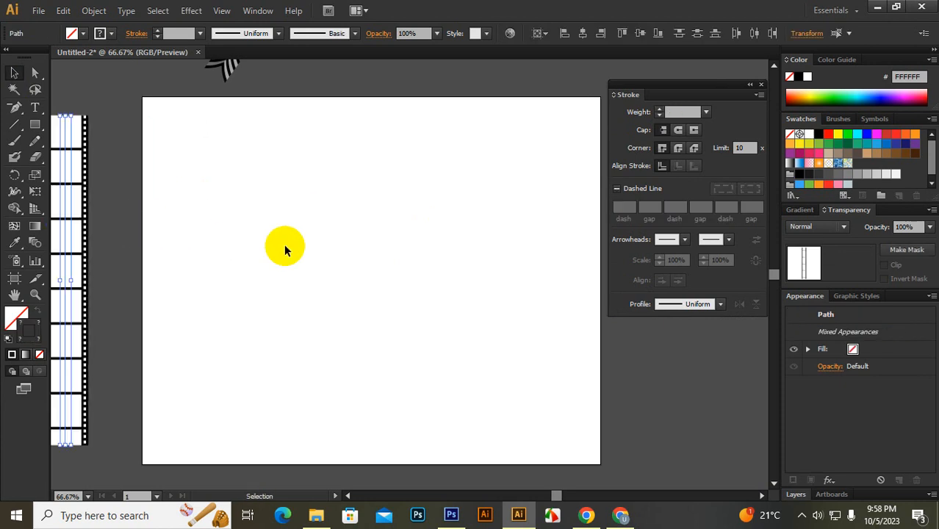
# Step: Draw a horizontal line across nearly the full width of the artboard and give it a 100 pt black stroke without dashes
pyautogui.click(16, 128)
pyautogui.moveTo(147, 218)
pyautogui.mouseDown()
pyautogui.moveTo(251, 231)
pyautogui.moveTo(590, 218)
pyautogui.mouseUp()
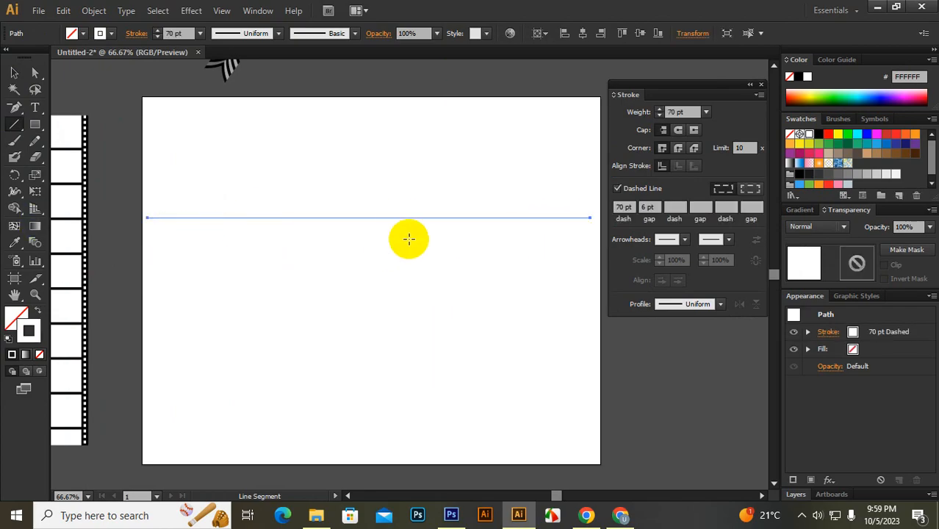
pyautogui.click(618, 189)
pyautogui.click(695, 112)
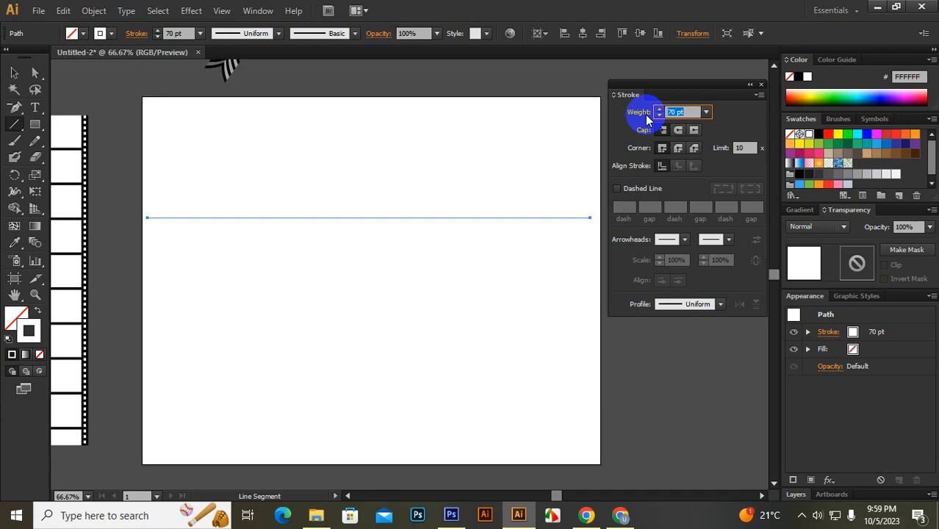
pyautogui.write('100')
pyautogui.press('Return')
pyautogui.click(100, 33)
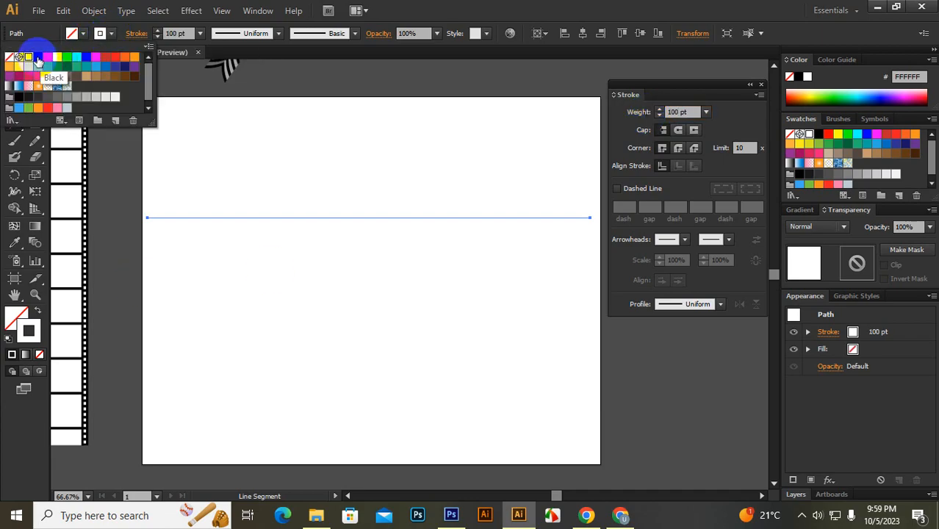
pyautogui.click(38, 62)
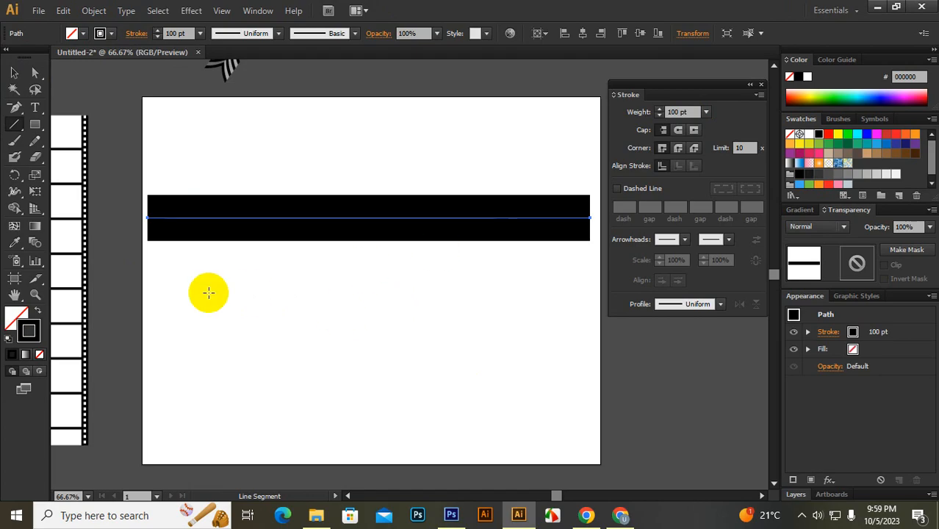
# Step: Paste a copy of the horizontal black line in front and give it a 90 pt white stroke
pyautogui.click(670, 112)
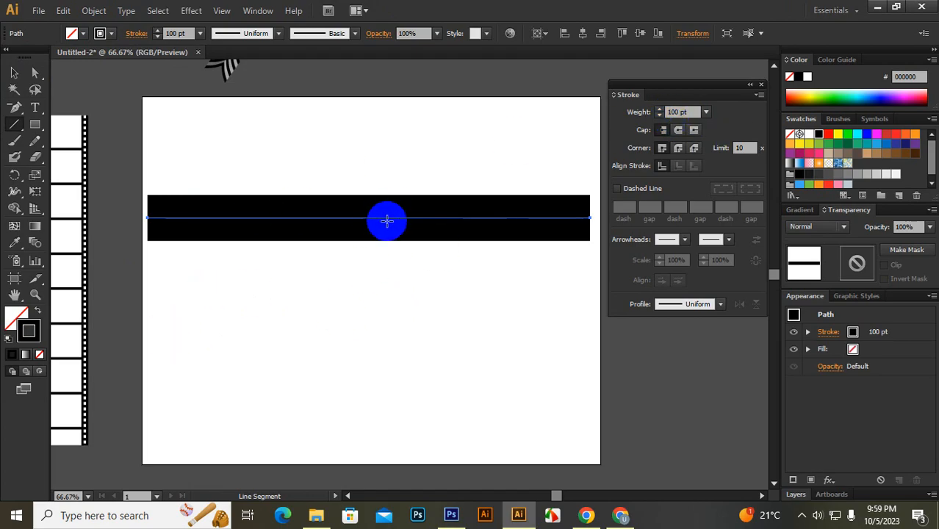
pyautogui.click(14, 73)
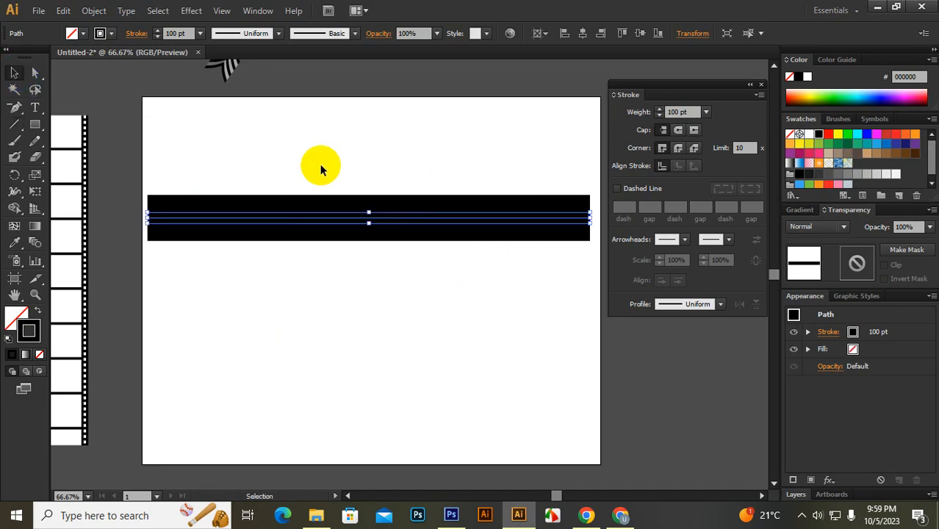
pyautogui.moveTo(361, 141); pyautogui.dragTo(431, 231)
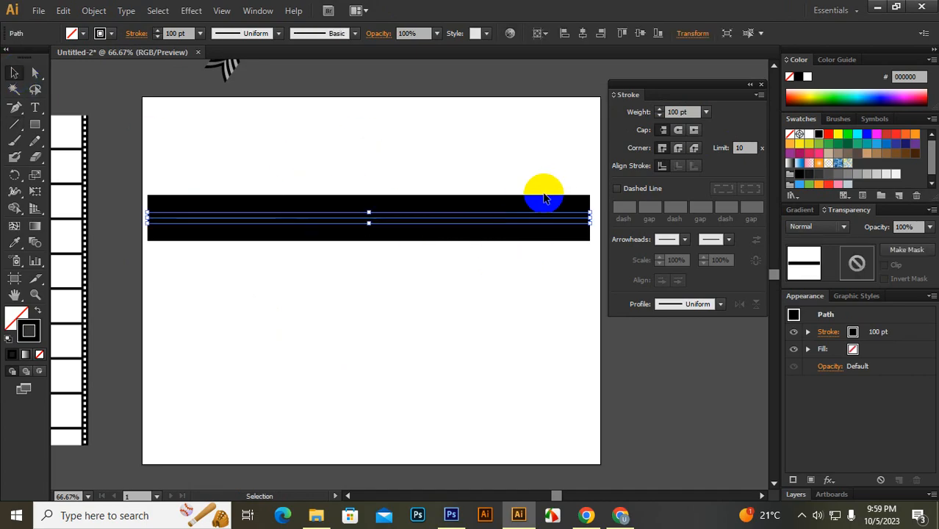
pyautogui.press('a')
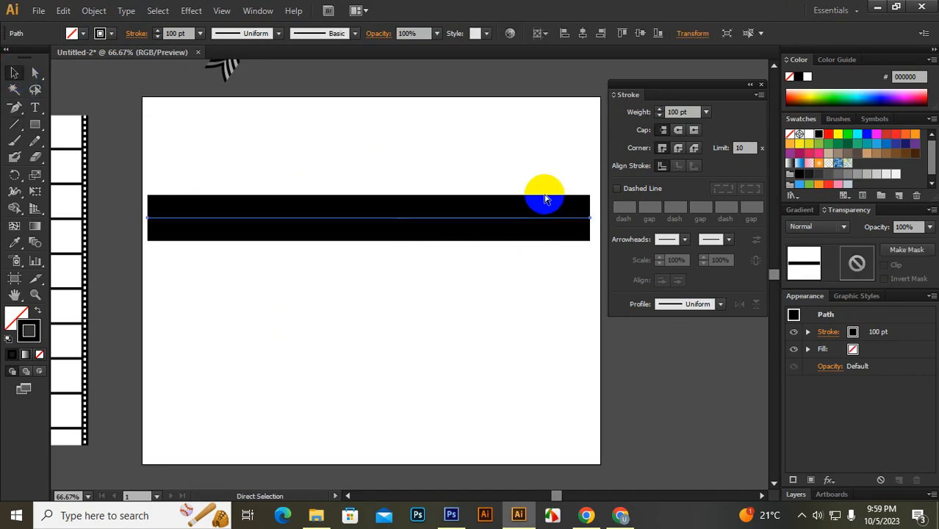
pyautogui.press('v')
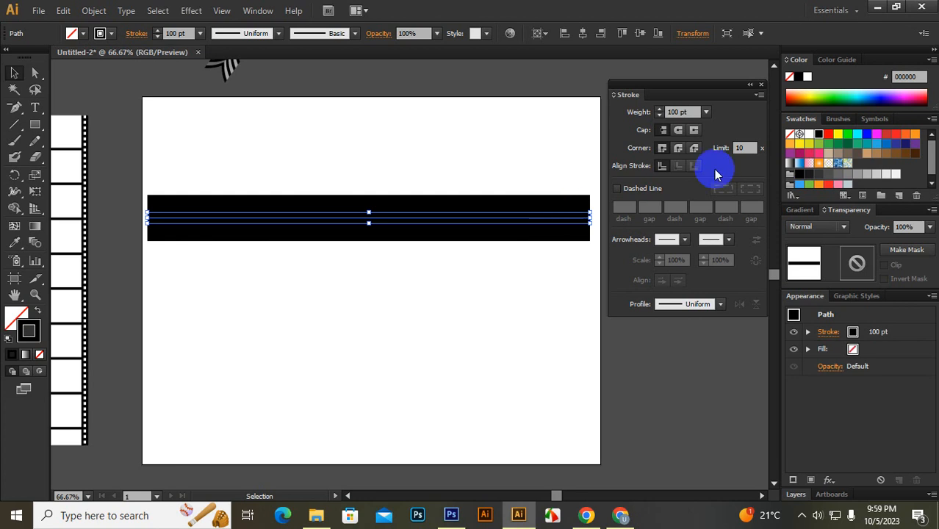
pyautogui.click(682, 112)
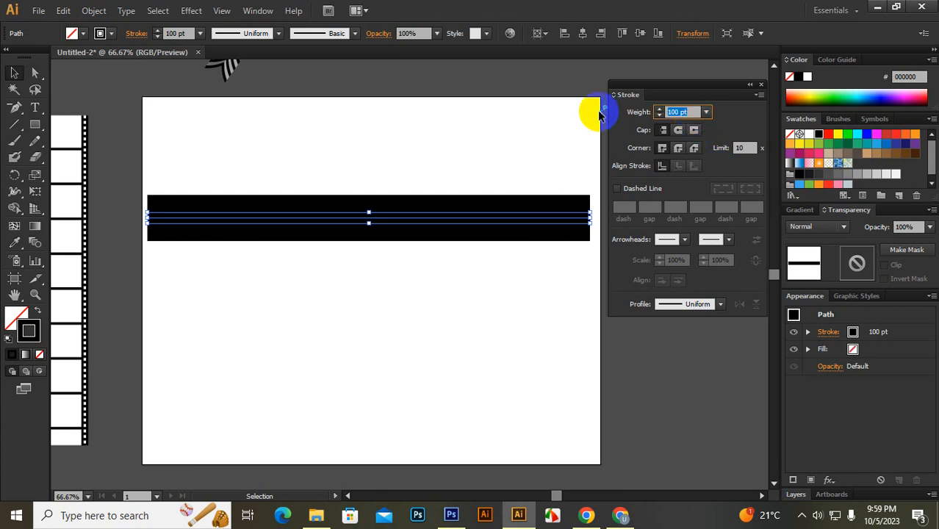
pyautogui.press('Return')
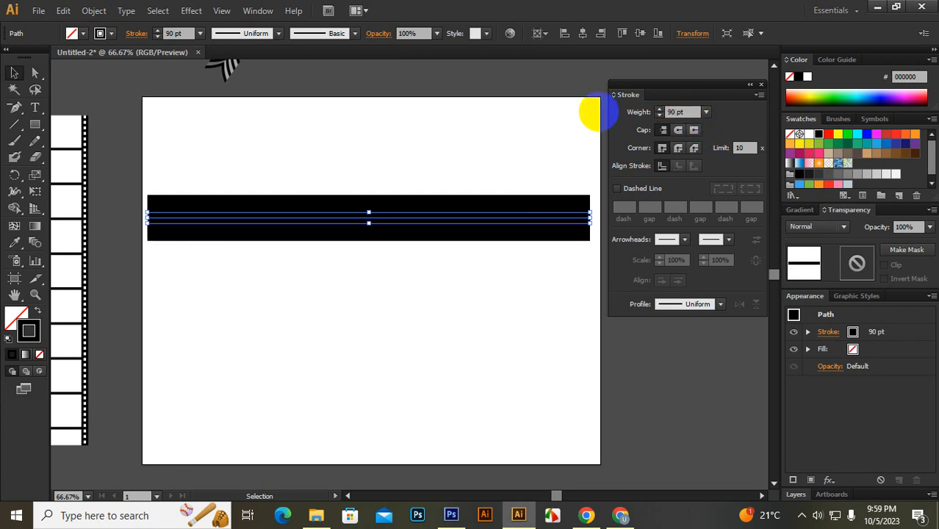
pyautogui.click(112, 33)
pyautogui.click(30, 58)
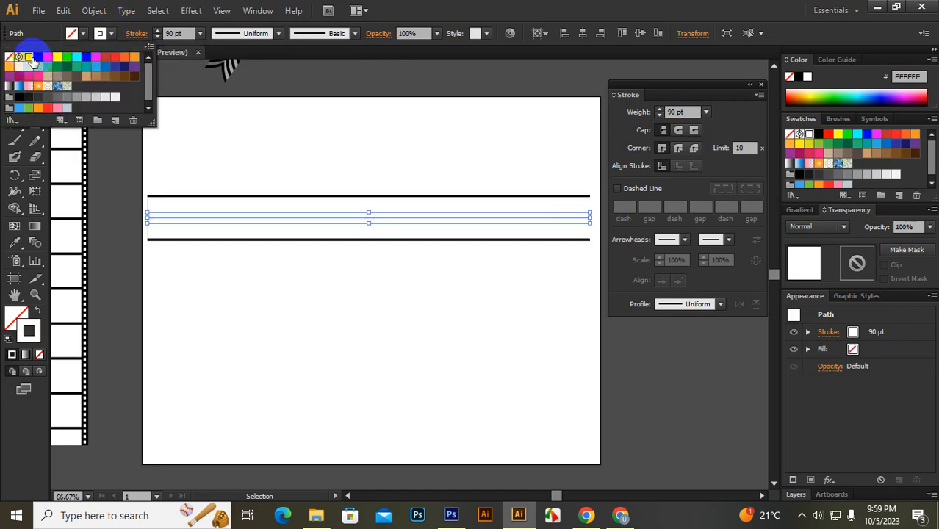
# Step: Turn on dashes for the 90 pt white line and set a 6 pt dash with a 6 pt gap
pyautogui.click(618, 190)
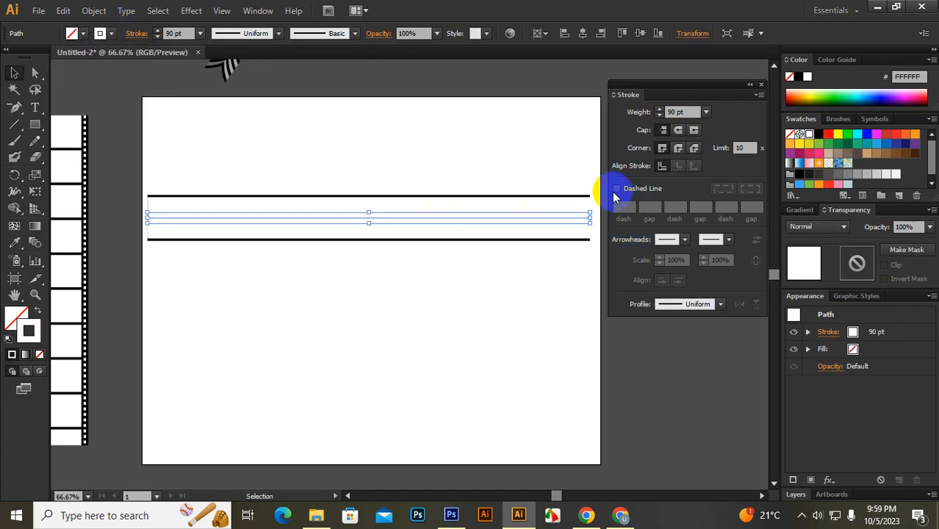
pyautogui.click(618, 189)
pyautogui.click(623, 206)
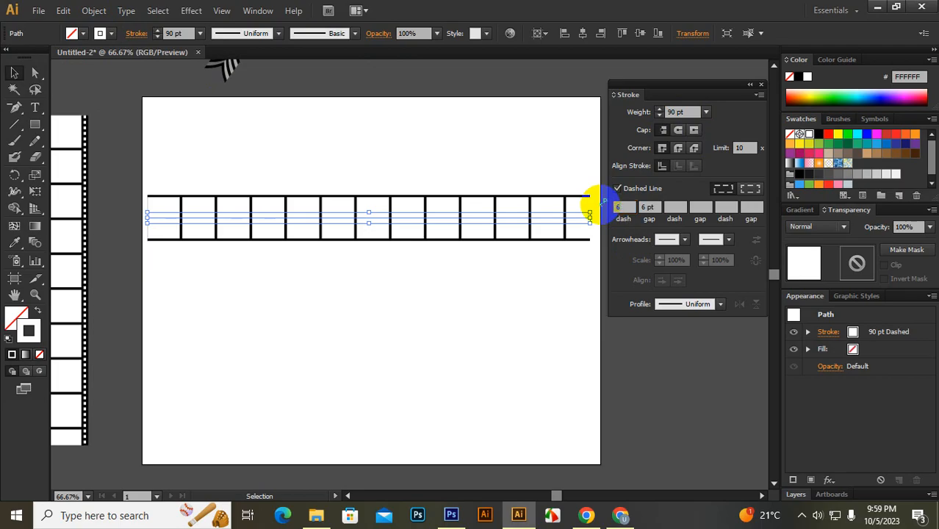
pyautogui.write('6')
pyautogui.press('Return')
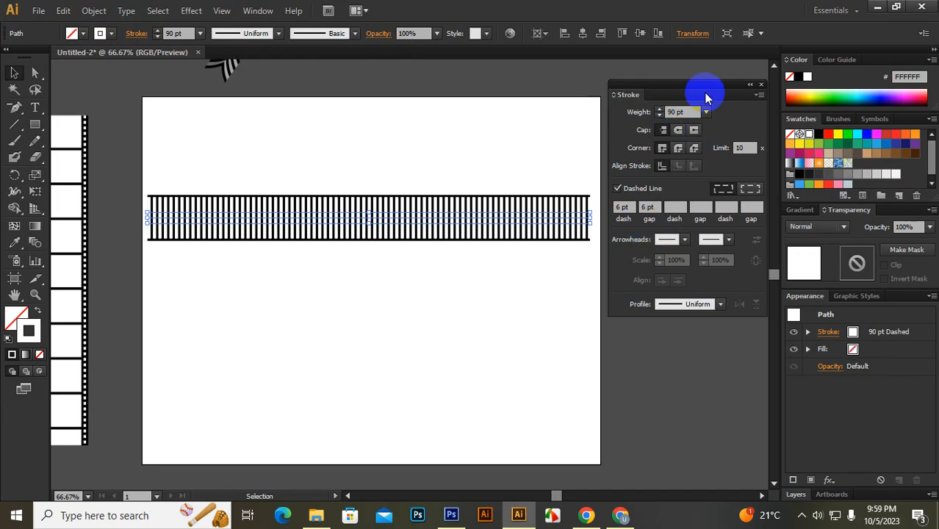
# Step: Paste a copy of the dashed white line in front and give it an 80 pt black stroke without dashes
pyautogui.click(670, 112)
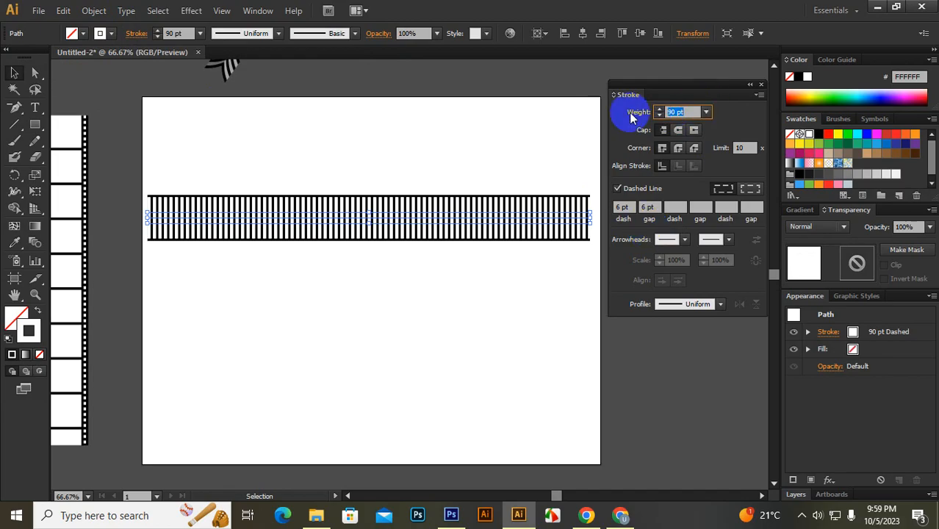
pyautogui.write('80')
pyautogui.press('Return')
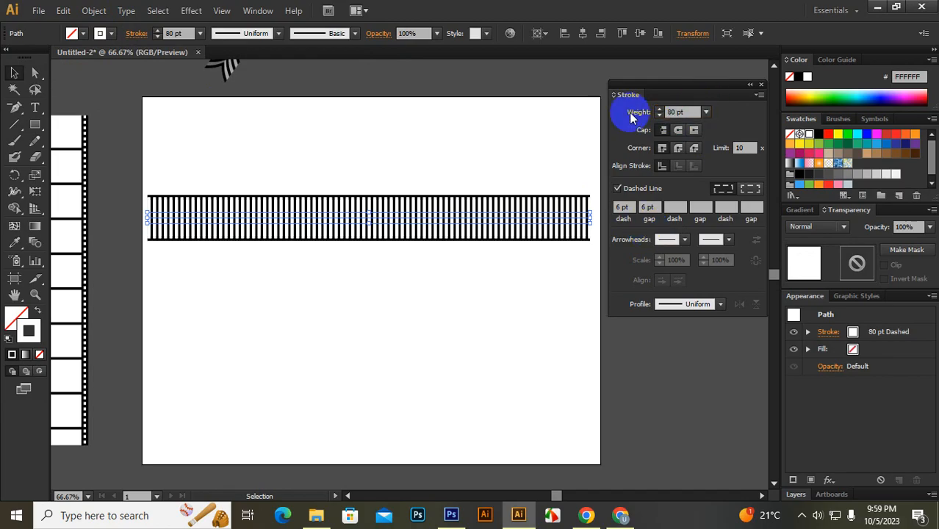
pyautogui.click(110, 35)
pyautogui.click(38, 57)
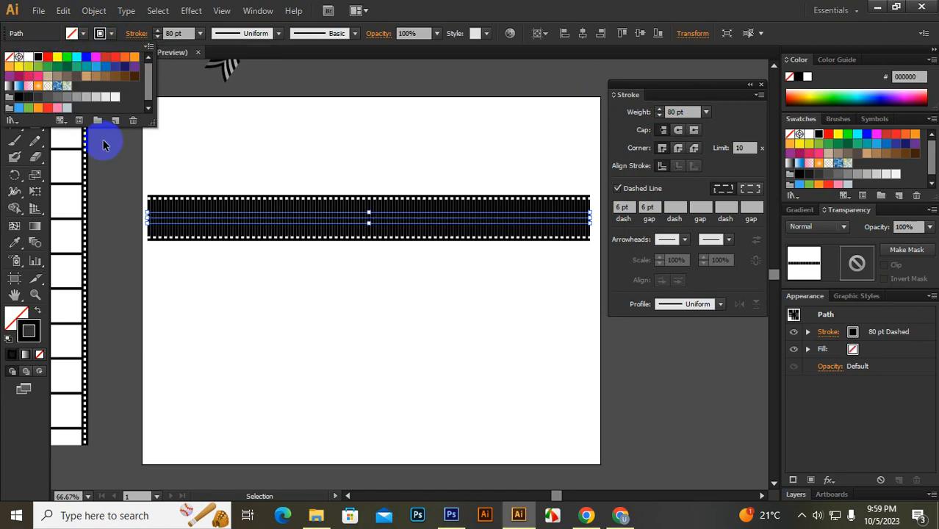
pyautogui.click(617, 191)
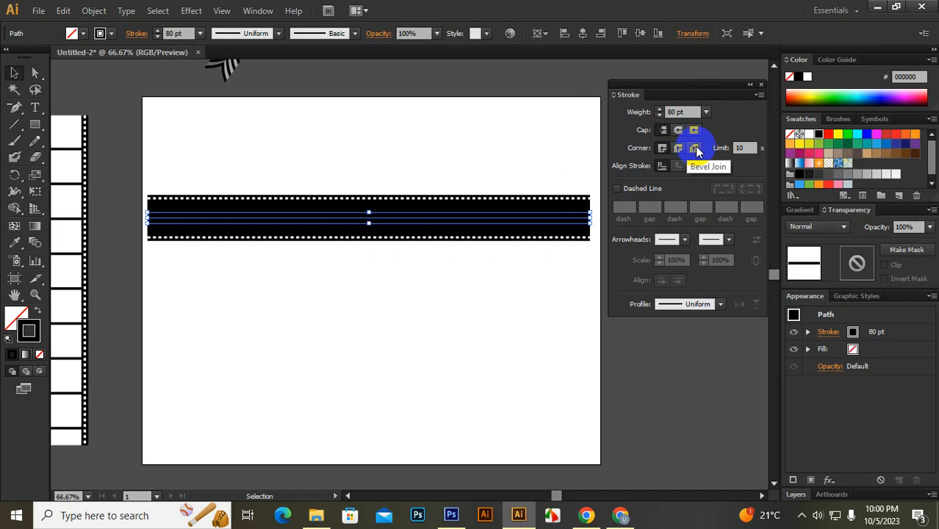
# Step: Paste a copy of the 80 pt black line in front and give it a 70 pt white stroke
pyautogui.click(670, 111)
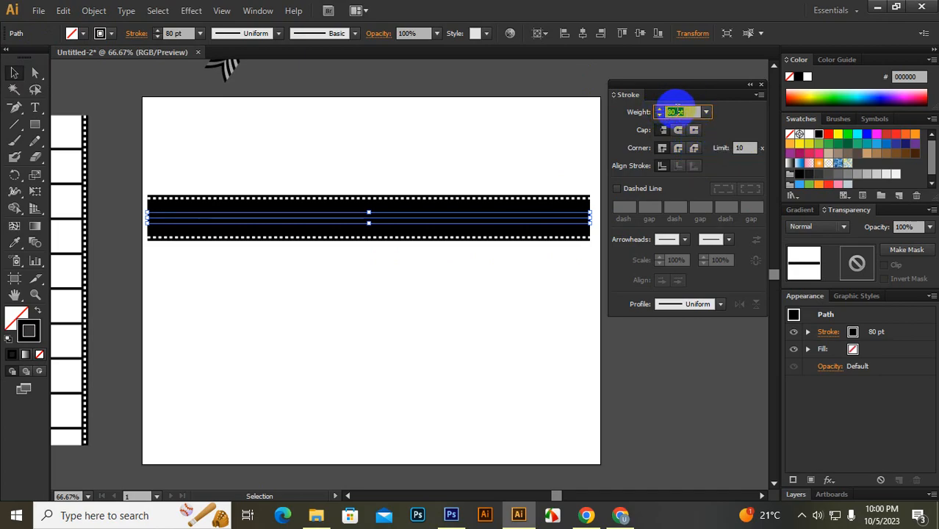
pyautogui.write('70')
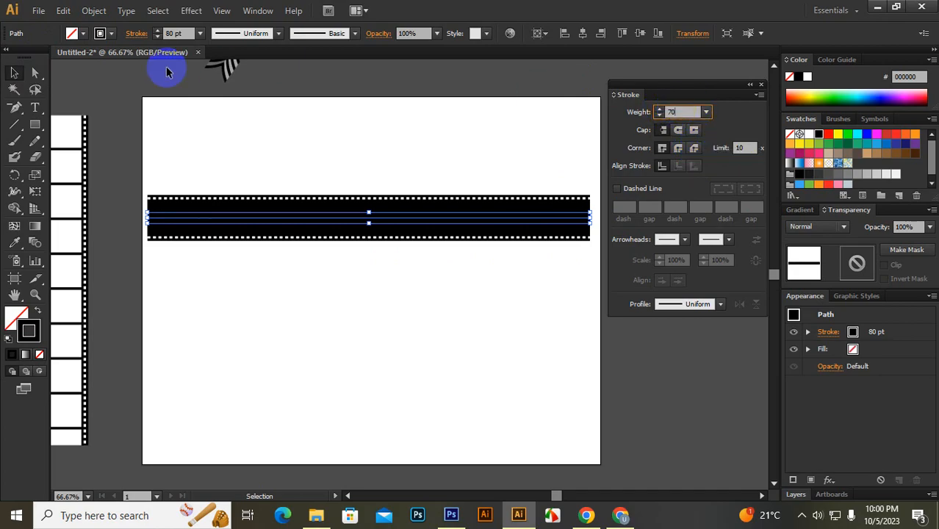
pyautogui.click(100, 33)
pyautogui.click(28, 57)
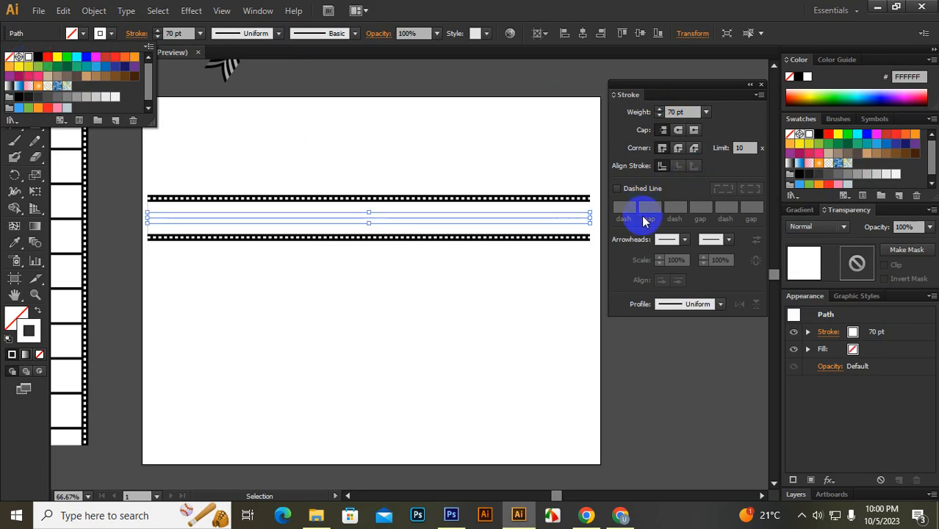
# Step: Turn on dashes for the horizontal 70 pt white line and set a 70 pt dash with a 6 pt gap
pyautogui.click(617, 188)
pyautogui.click(618, 188)
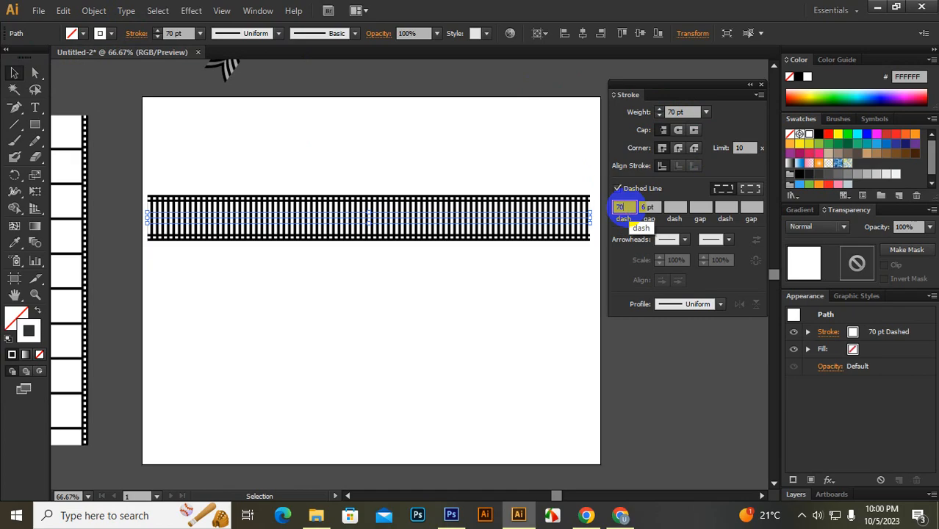
pyautogui.press('Return')
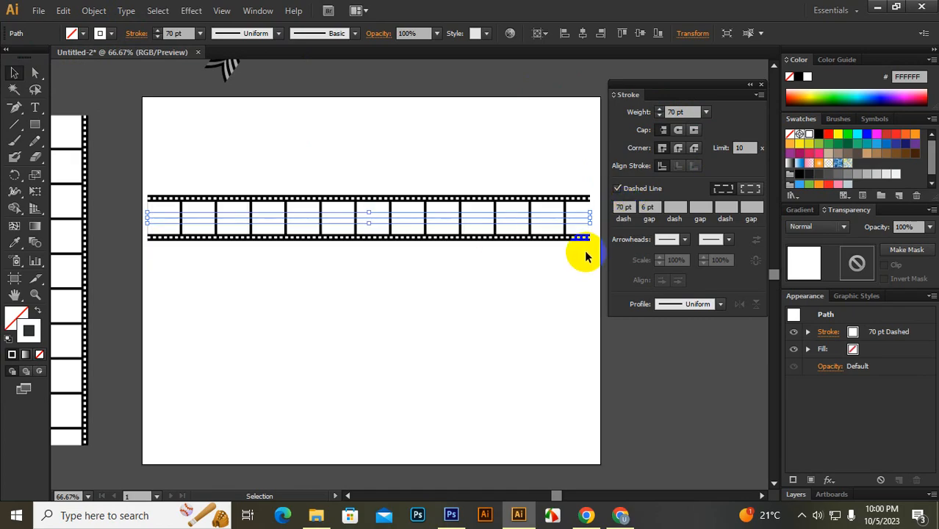
# Step: Add the text "stroke size" below the horizontal film strip
pyautogui.click(36, 110)
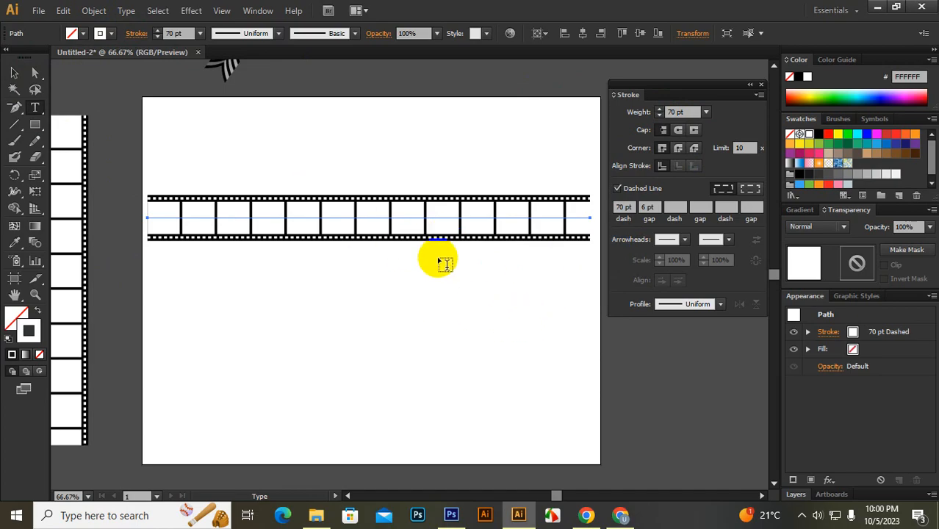
pyautogui.click(239, 289)
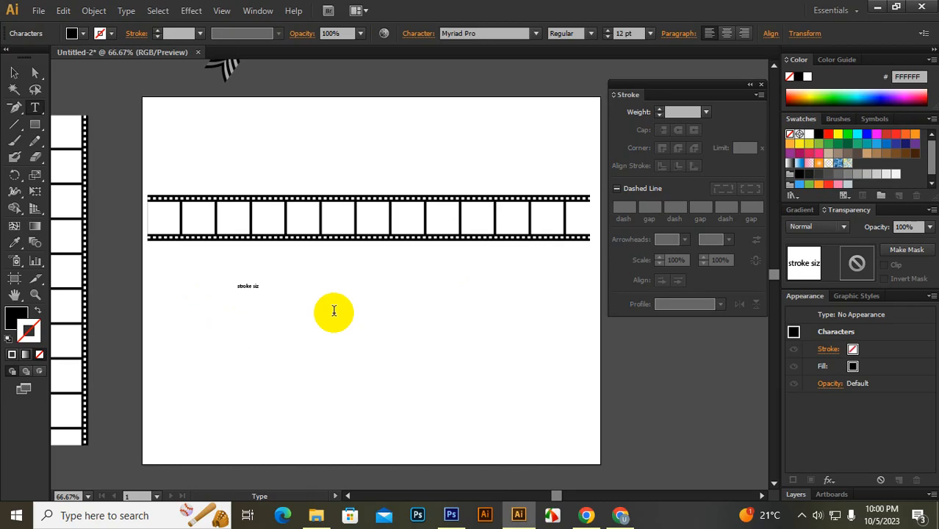
pyautogui.press('Escape')
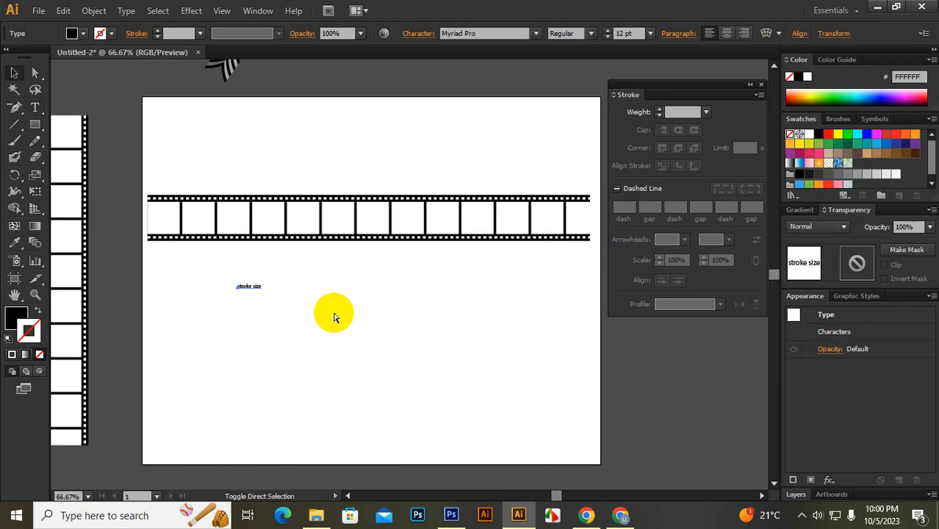
# Step: Enlarge the "stroke size" text to 40 pt
pyautogui.hotkey('ctrl', 'shift', '.')
pyautogui.hotkey('ctrl', 'shift', '.')
pyautogui.hotkey('ctrl', 'shift', '.')
pyautogui.hotkey('ctrl', 'shift', '.')
pyautogui.hotkey('ctrl', 'shift', '.')
pyautogui.hotkey('ctrl', 'shift', '.')
pyautogui.hotkey('ctrl', 'shift', '.')
pyautogui.hotkey('ctrl', 'shift', '.')
pyautogui.hotkey('ctrl', 'shift', '.')
pyautogui.hotkey('ctrl', 'shift', '.')
pyautogui.hotkey('ctrl', 'shift', '.')
pyautogui.hotkey('ctrl', 'shift', '.')
pyautogui.hotkey('ctrl', 'shift', '.')
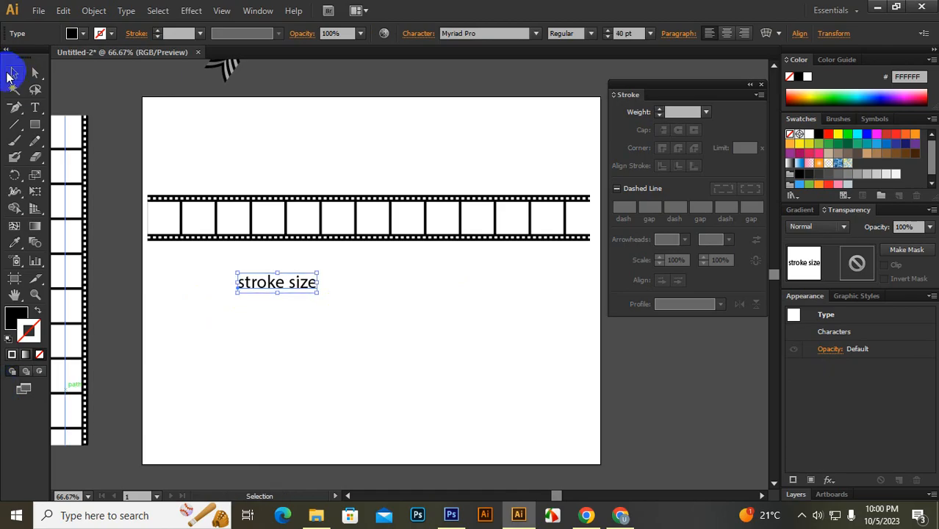
# Step: Move the "stroke size" text closer under the film strip and duplicate it downward into five evenly spaced lines
pyautogui.moveTo(280, 287)
pyautogui.mouseDown()
pyautogui.moveTo(252, 273)
pyautogui.moveTo(250, 293)
pyautogui.mouseUp()
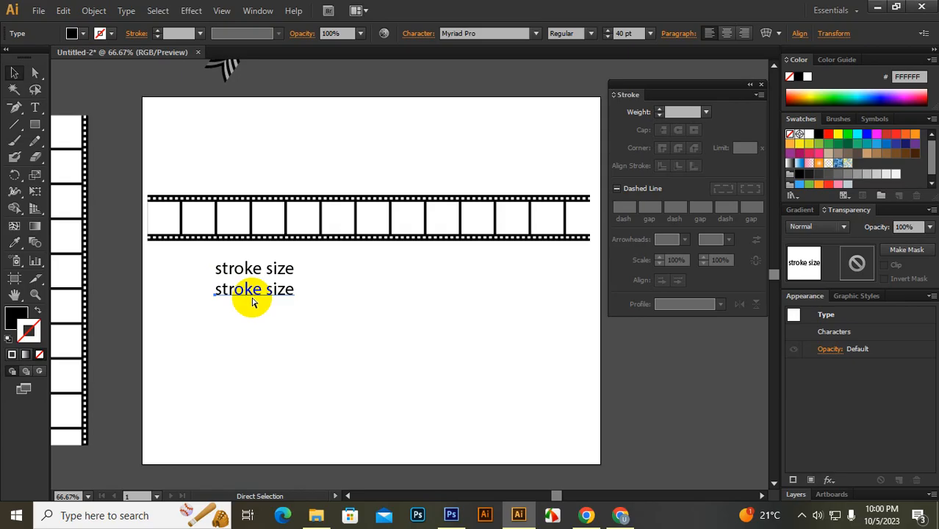
pyautogui.hotkey('ctrl', 'd')
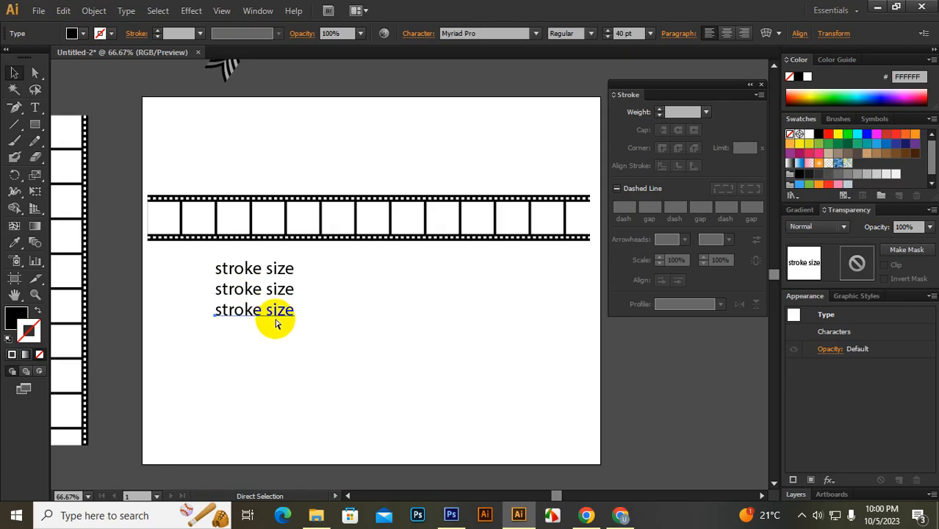
pyautogui.hotkey('ctrl', 'd')
pyautogui.hotkey('ctrl', 'd')
# Step: Replace the second "stroke size" line with "100"
pyautogui.press('t')
pyautogui.click(261, 290)
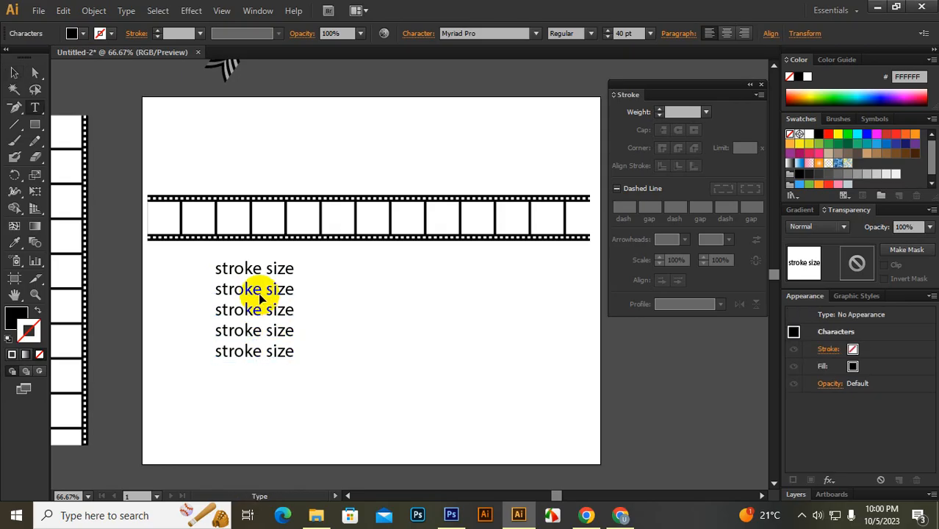
pyautogui.tripleClick(261, 293)
pyautogui.write('10')
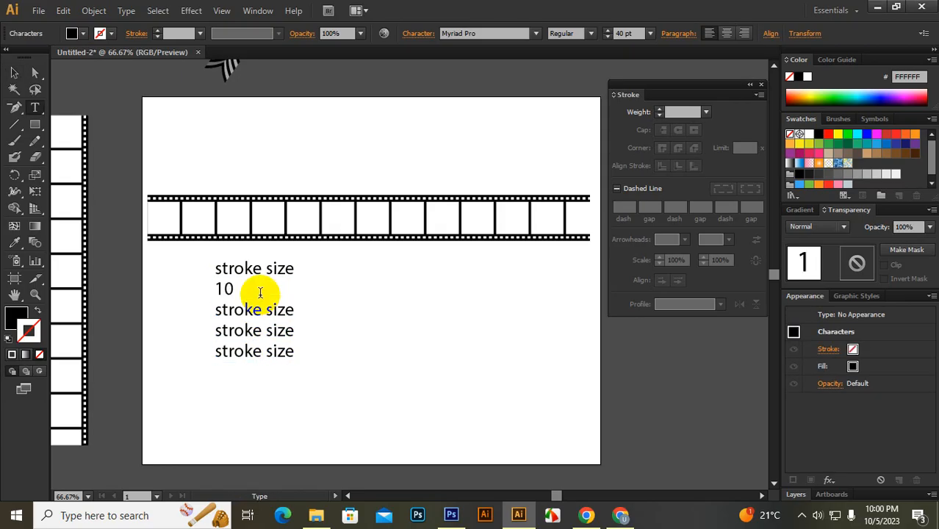
pyautogui.write('0')
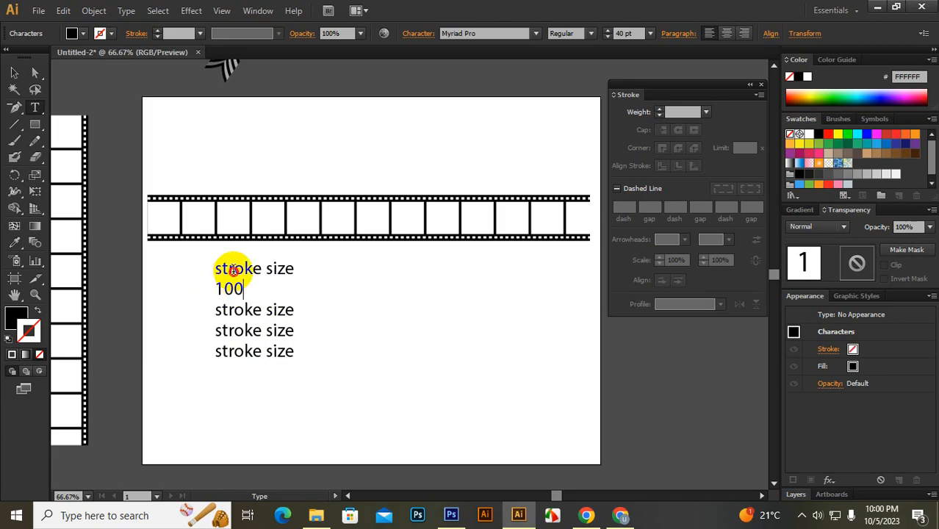
# Step: Duplicate the first "stroke size" label to the left of the 100 line and change the copy's text to "c/f"
pyautogui.click(214, 268)
pyautogui.click(13, 72)
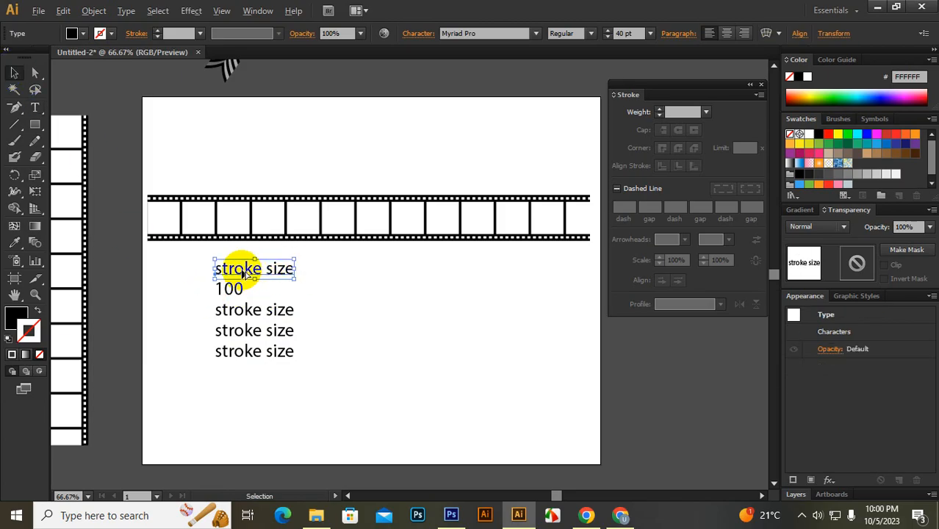
pyautogui.moveTo(242, 273)
pyautogui.mouseDown()
pyautogui.moveTo(181, 280)
pyautogui.moveTo(190, 286)
pyautogui.moveTo(177, 293)
pyautogui.mouseUp()
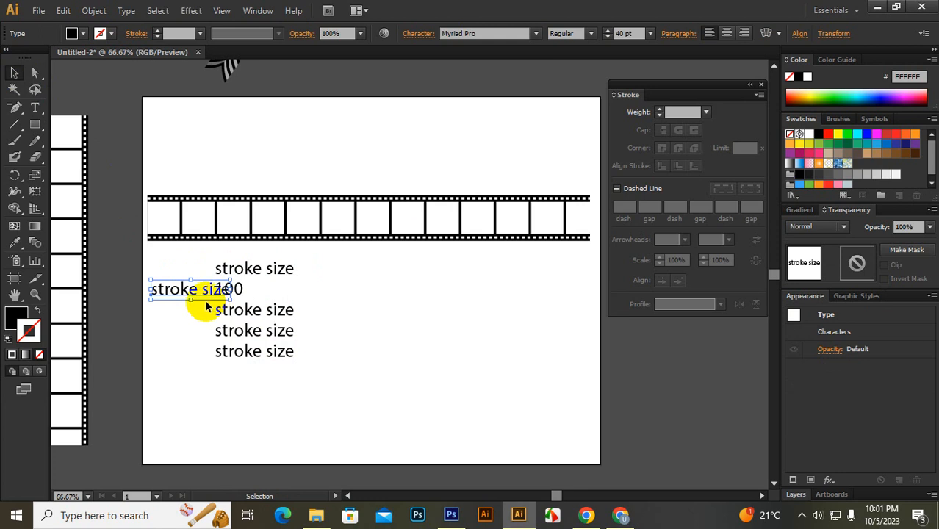
pyautogui.doubleClick(188, 293)
pyautogui.tripleClick(188, 292)
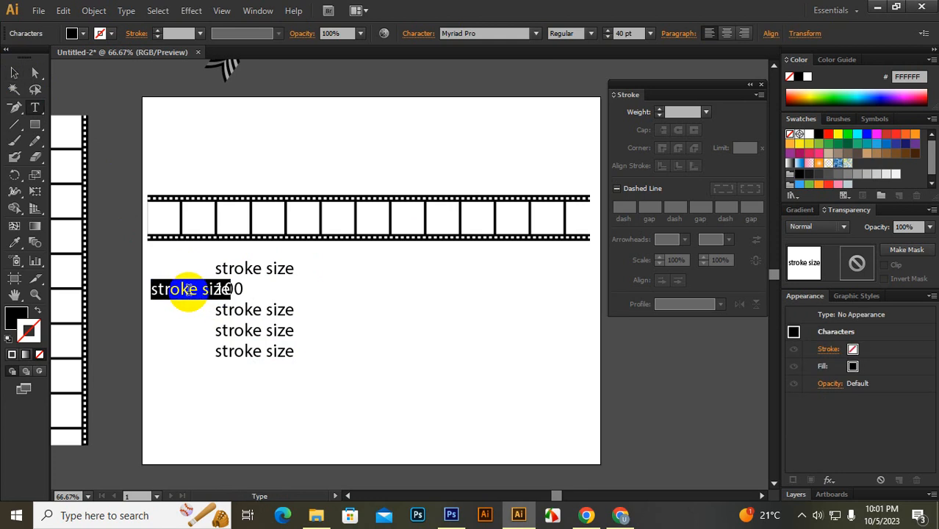
pyautogui.write('c/f')
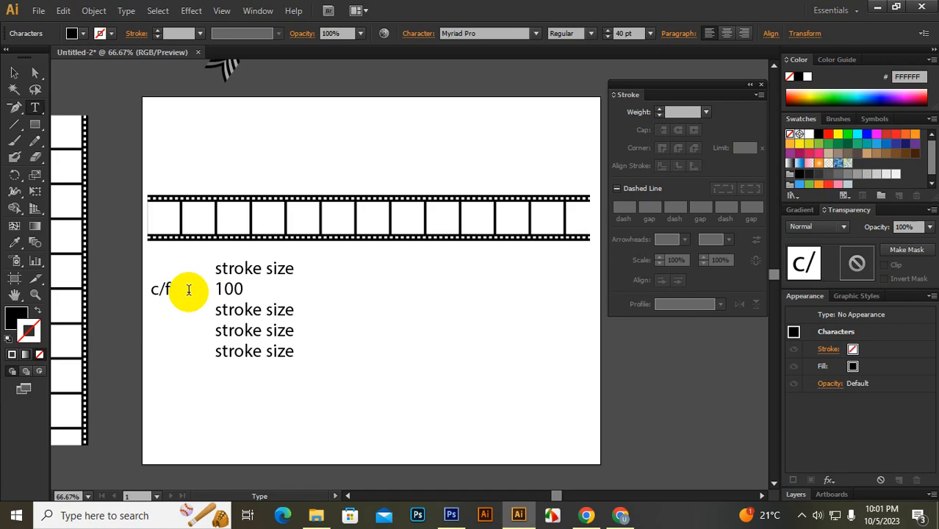
# Step: Move the "c/f" label beside the third text line and place two copies of it beneath
pyautogui.press('Escape')
pyautogui.moveTo(160, 292); pyautogui.dragTo(181, 335)
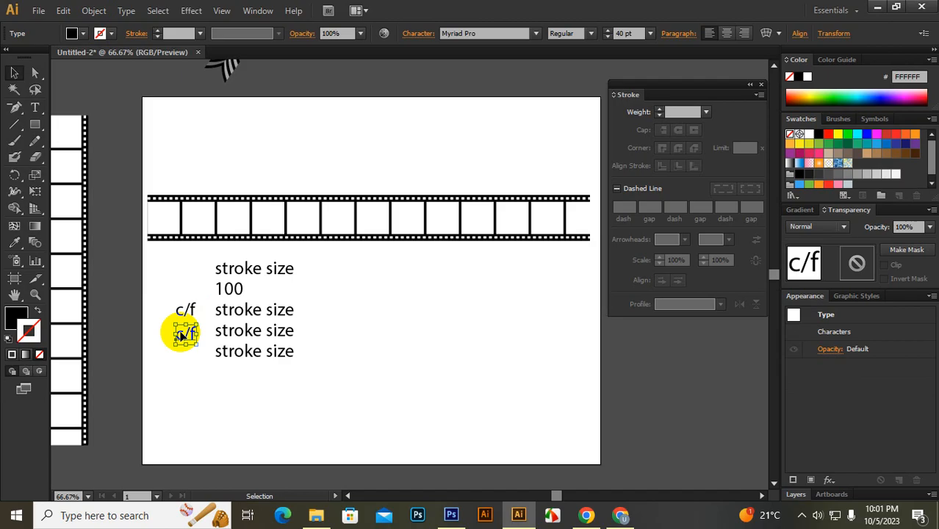
pyautogui.scroll(1, 195, 338)
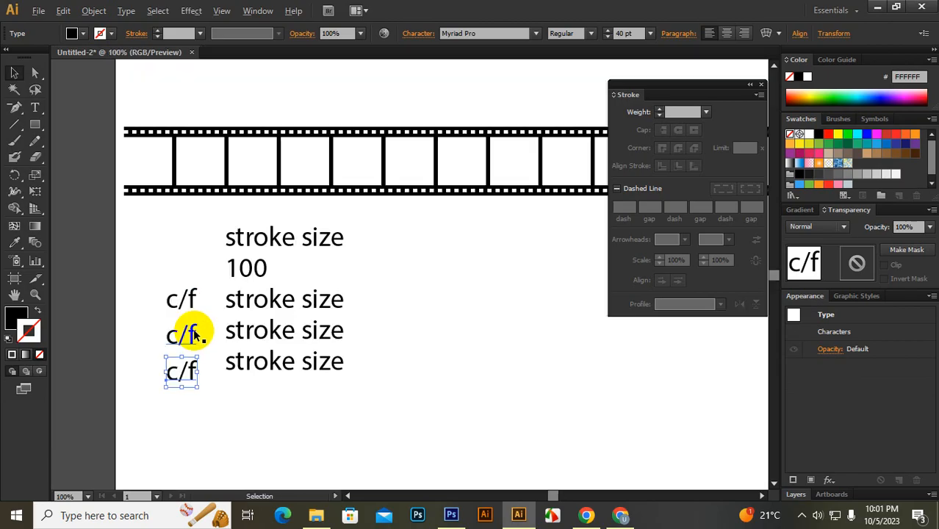
# Step: Replace the third "stroke size" line with "90"
pyautogui.click(257, 407)
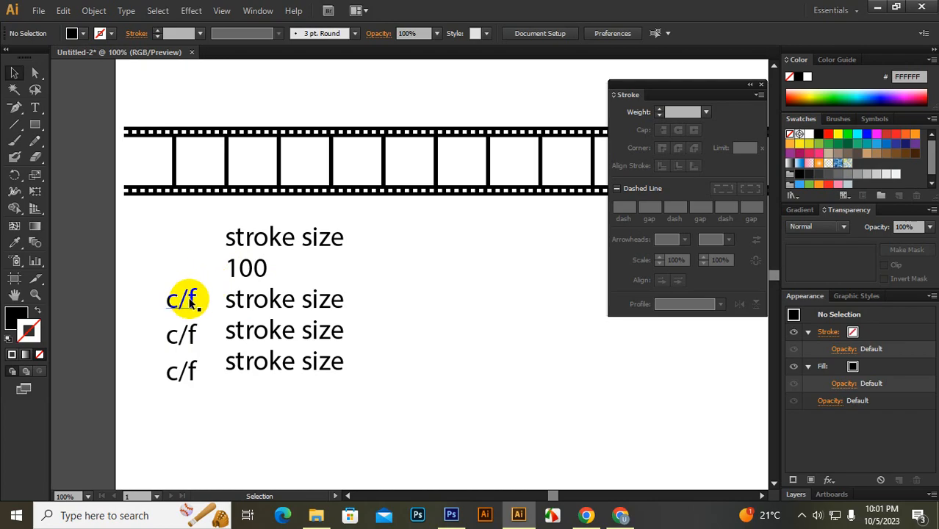
pyautogui.doubleClick(239, 302)
pyautogui.hotkey('ctrl', 'a')
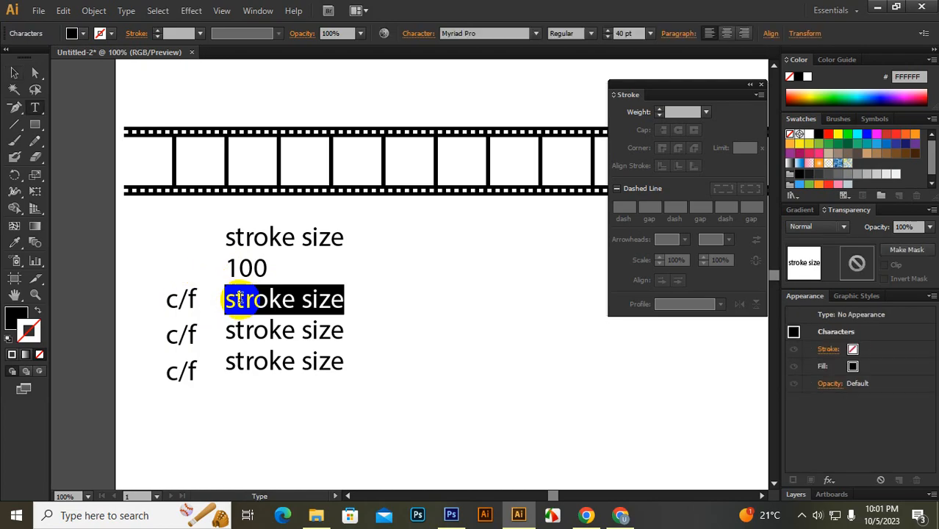
pyautogui.write('90')
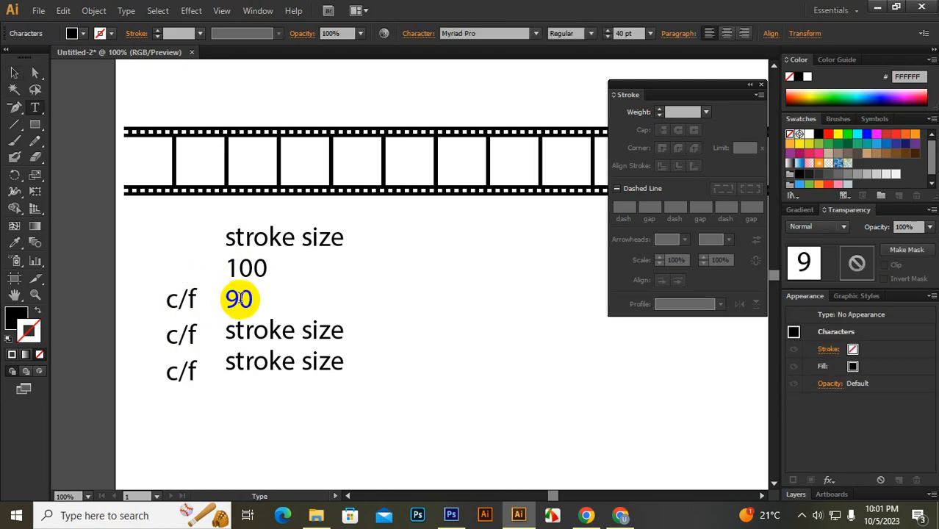
pyautogui.press('Escape')
# Step: Duplicate the first "stroke size" heading to its right on the same line and change the copy's text to "color"
pyautogui.click(236, 261)
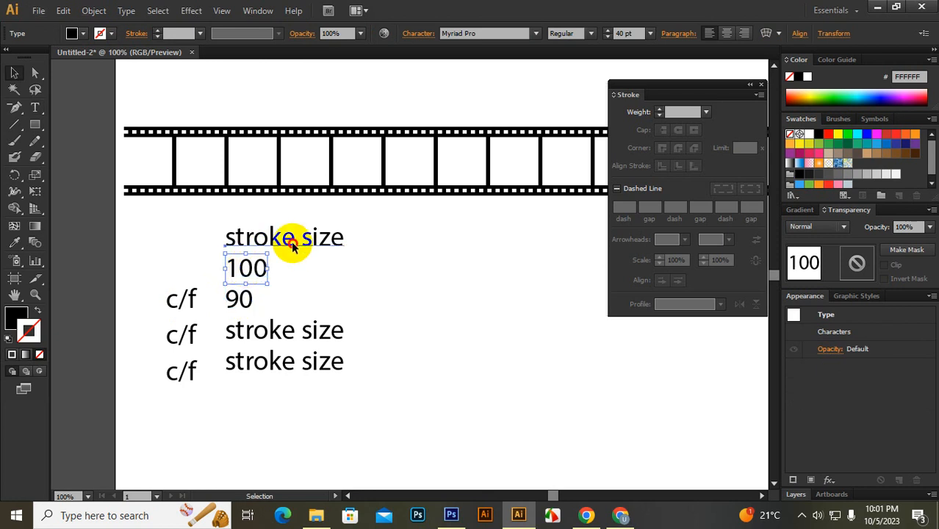
pyautogui.moveTo(261, 236); pyautogui.dragTo(441, 236)
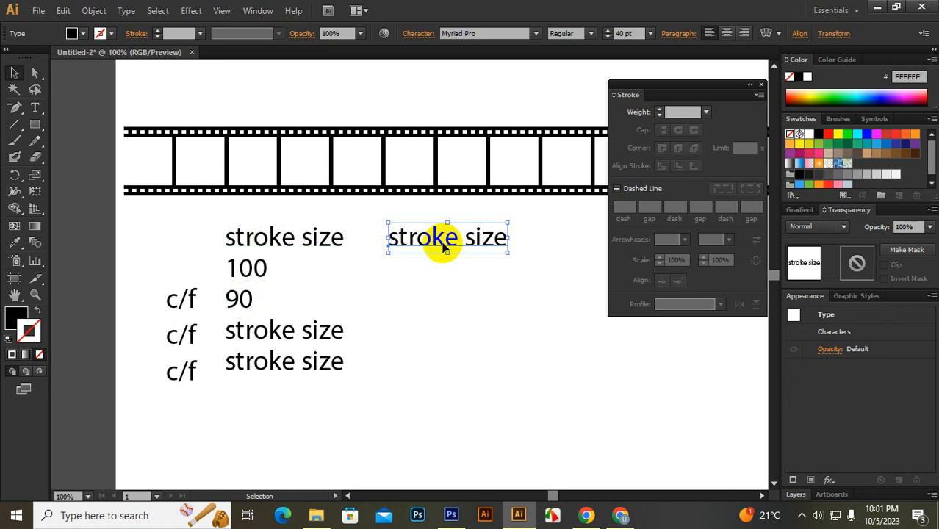
pyautogui.doubleClick(441, 237)
pyautogui.hotkey('ctrl', 'a')
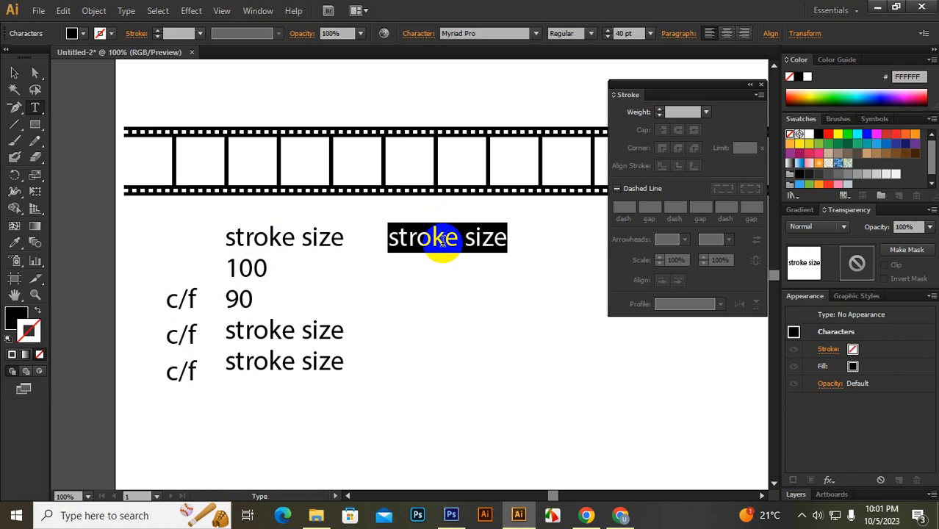
pyautogui.write('xo')
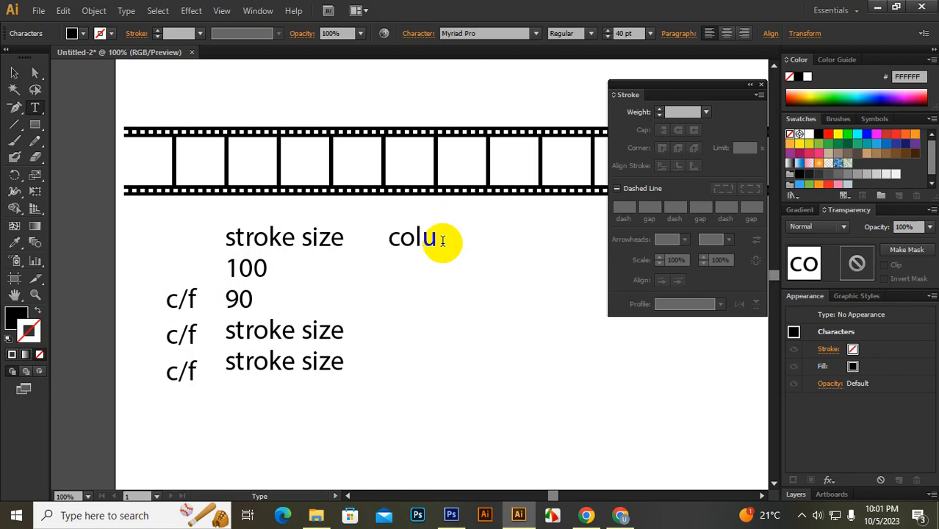
pyautogui.press('Escape')
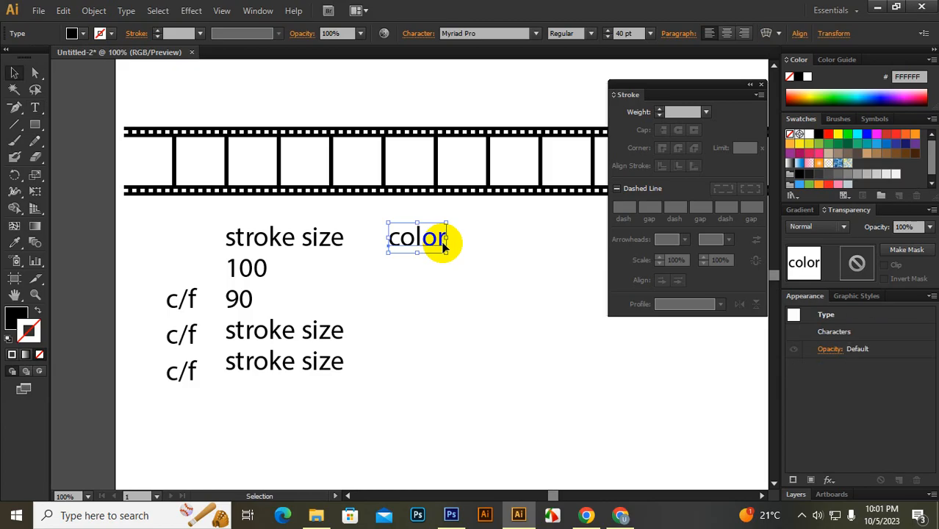
# Step: Duplicate the "color" heading directly beneath itself and change the copy's text to "b"
pyautogui.moveTo(425, 242); pyautogui.dragTo(424, 266)
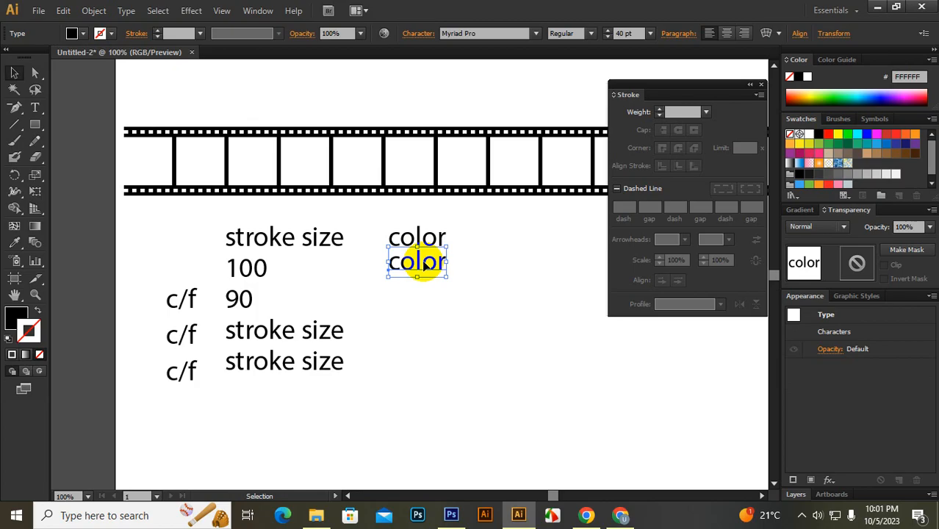
pyautogui.doubleClick(424, 266)
pyautogui.doubleClick(425, 262)
pyautogui.write('b')
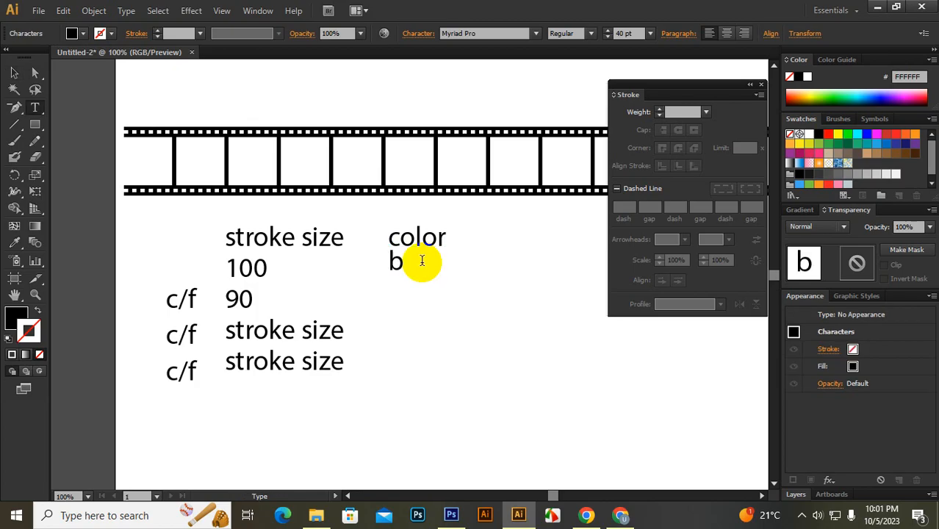
pyautogui.click(21, 74)
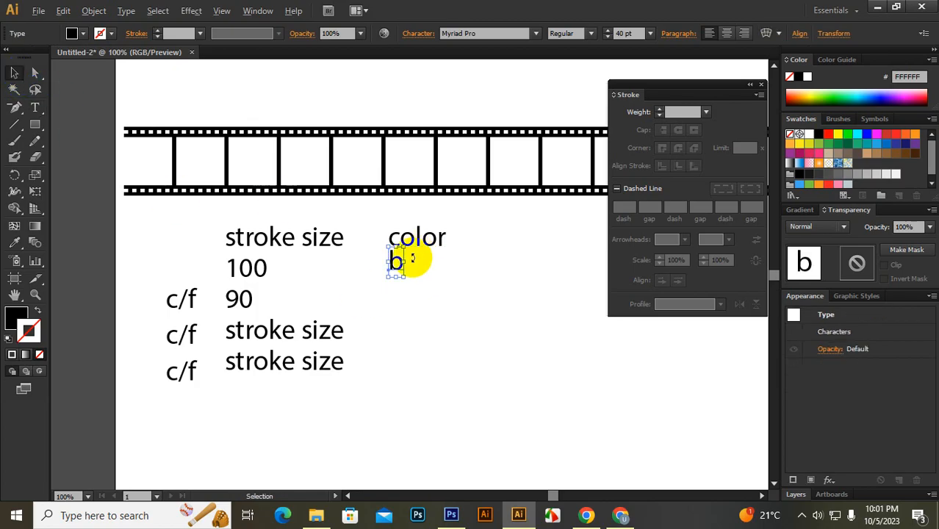
# Step: Duplicate the "b" downward beside the 90 line and change the copy's text to "w"
pyautogui.moveTo(396, 261); pyautogui.dragTo(404, 297)
pyautogui.doubleClick(395, 298)
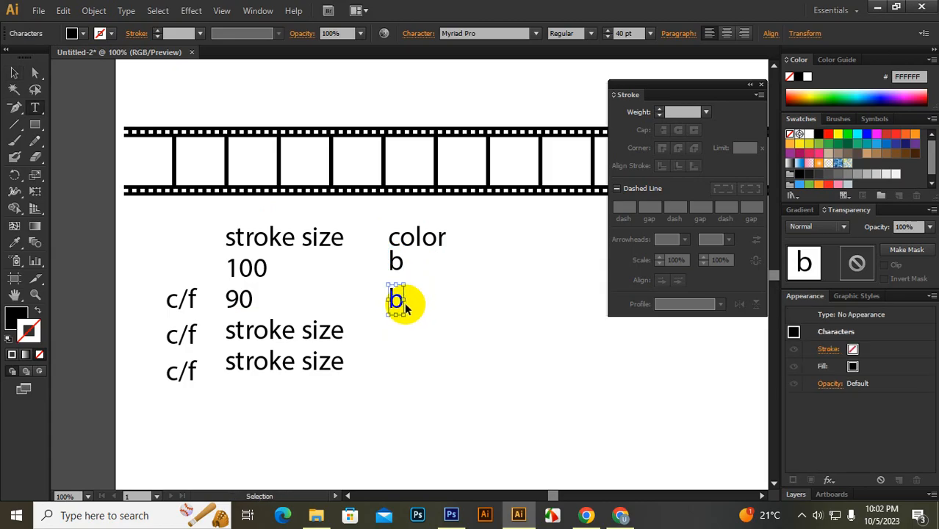
pyautogui.write('w')
pyautogui.press('Escape')
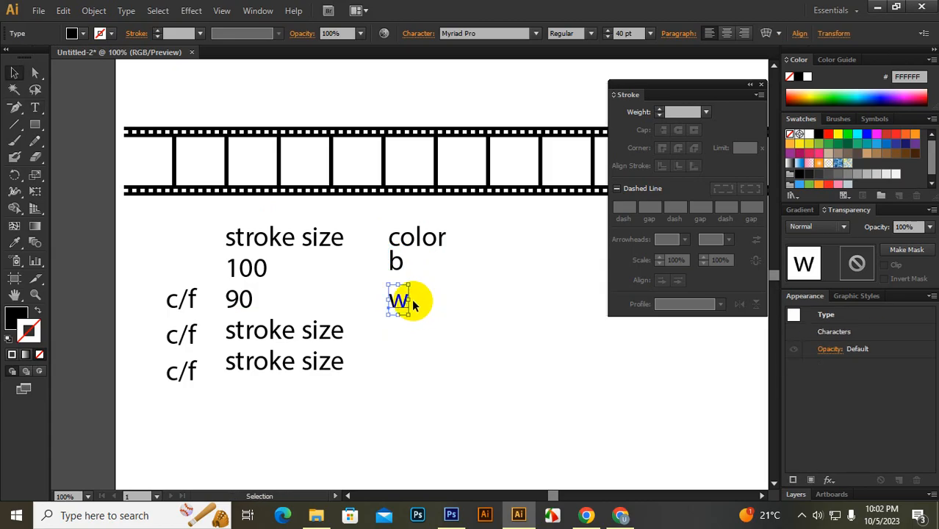
# Step: Align the "w" vertically with the "90" text in the same row
pyautogui.keyDown('shift'); pyautogui.click(253, 301); pyautogui.keyUp('shift')
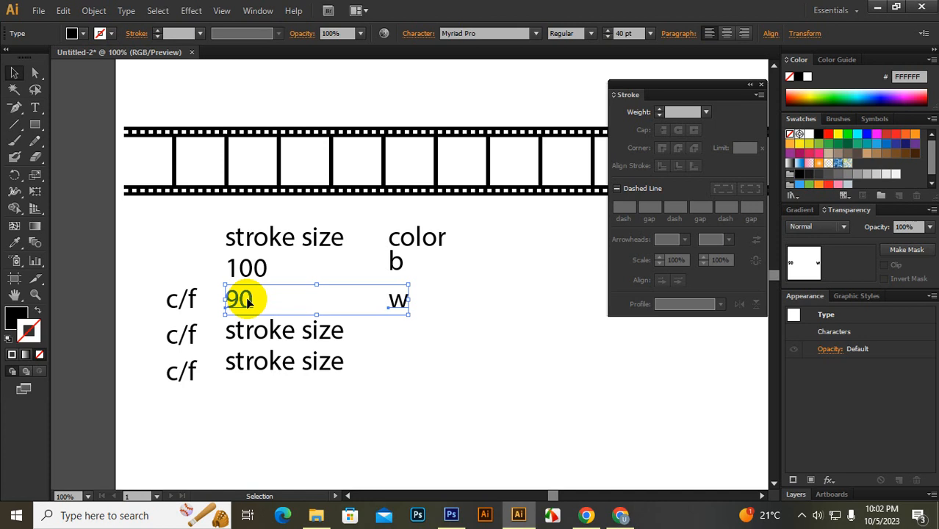
pyautogui.click(771, 33)
pyautogui.click(725, 74)
pyautogui.click(641, 189)
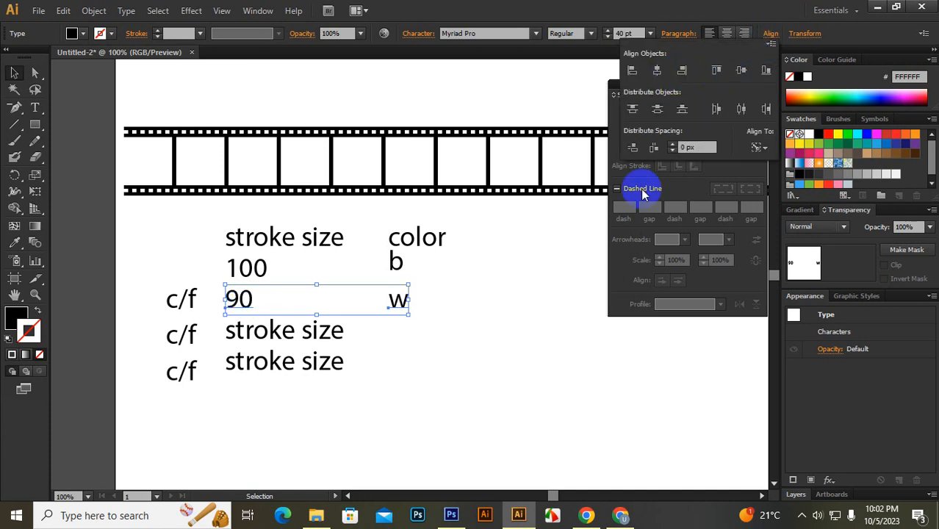
# Step: Align the "b" vertically with the "100" text so both sit on one row
pyautogui.click(395, 262)
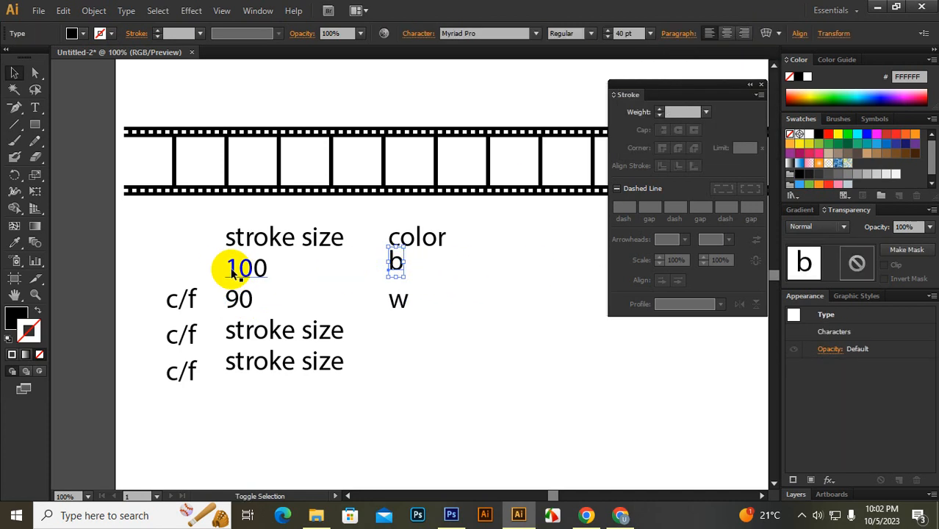
pyautogui.keyDown('shift'); pyautogui.click(256, 271); pyautogui.keyUp('shift')
pyautogui.click(770, 33)
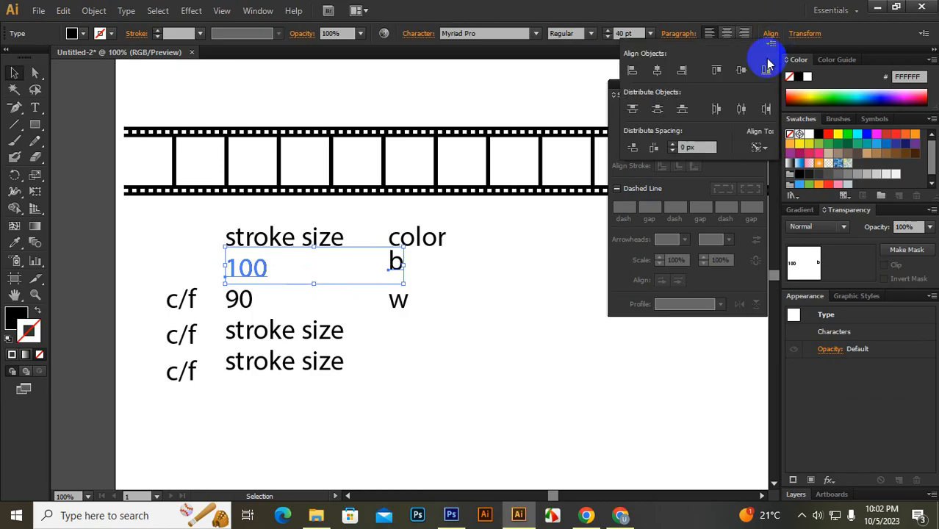
pyautogui.click(716, 71)
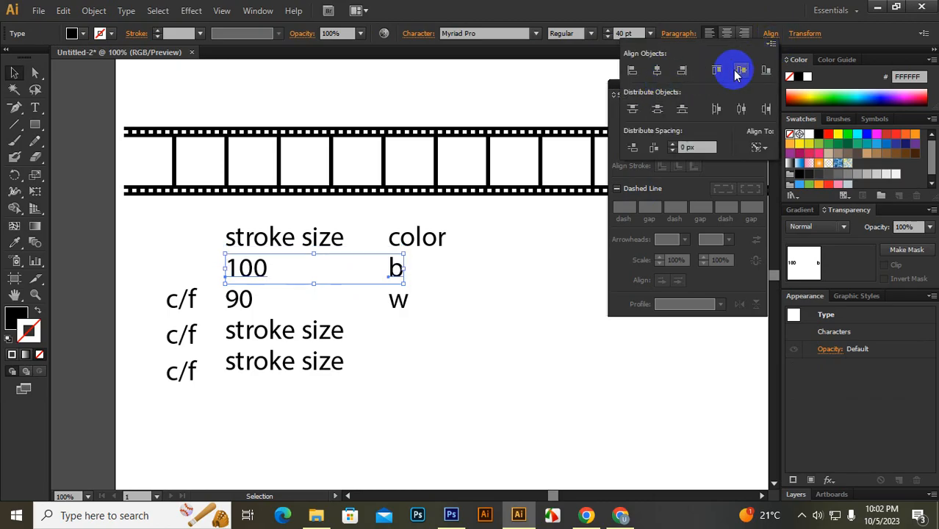
pyautogui.click(545, 232)
pyautogui.click(545, 231)
# Step: Place two evenly spaced copies of the "w" beneath it, beside the two remaining "stroke size" lines
pyautogui.moveTo(399, 305); pyautogui.dragTo(399, 333)
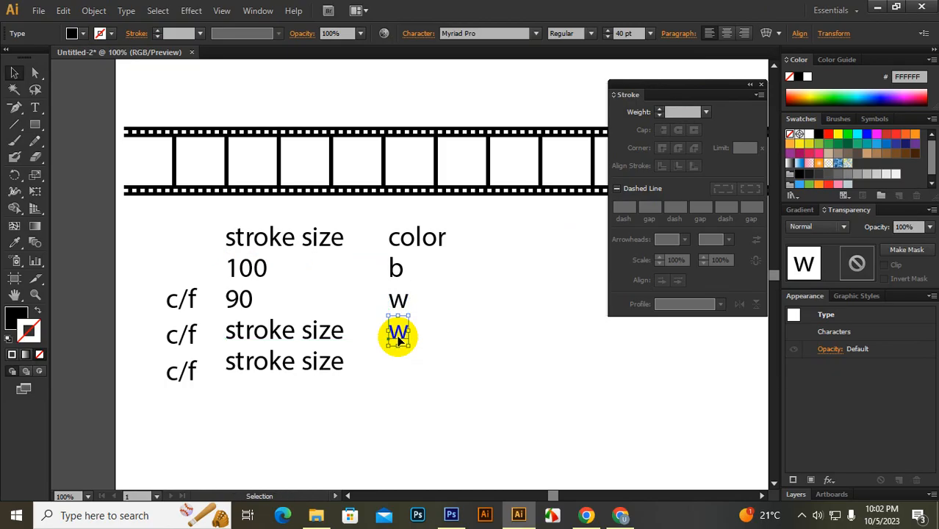
pyautogui.hotkey('ctrl', 'd')
pyautogui.click(454, 354)
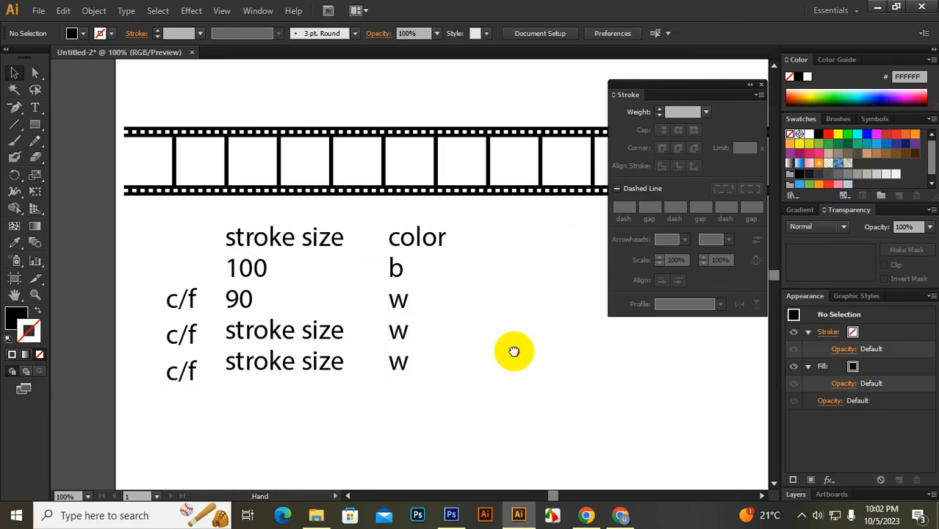
# Step: Duplicate the "color" heading to its right on the same line and change the copy's text to "dashed line"
pyautogui.moveTo(514, 350); pyautogui.dragTo(485, 350)
pyautogui.moveTo(451, 278); pyautogui.dragTo(420, 283)
pyautogui.click(366, 245)
pyautogui.moveTo(366, 246); pyautogui.dragTo(465, 251)
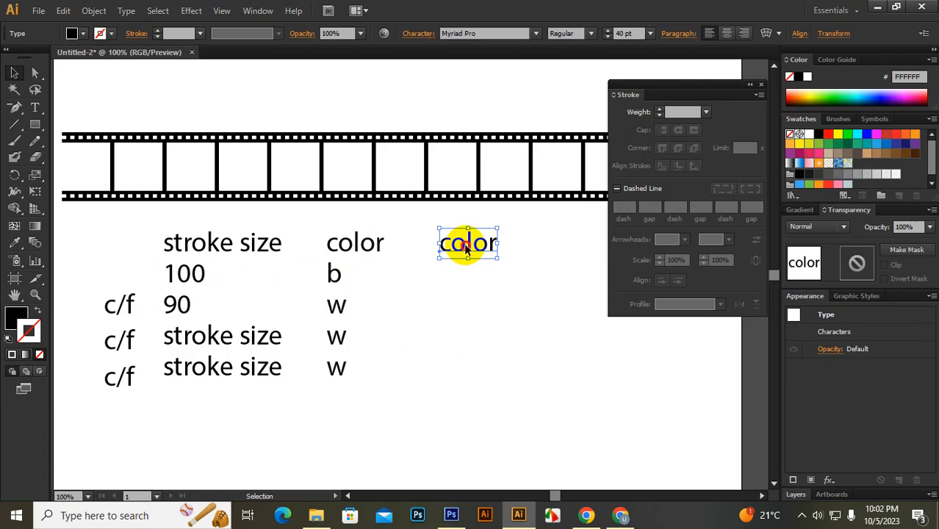
pyautogui.doubleClick(465, 249)
pyautogui.doubleClick(467, 244)
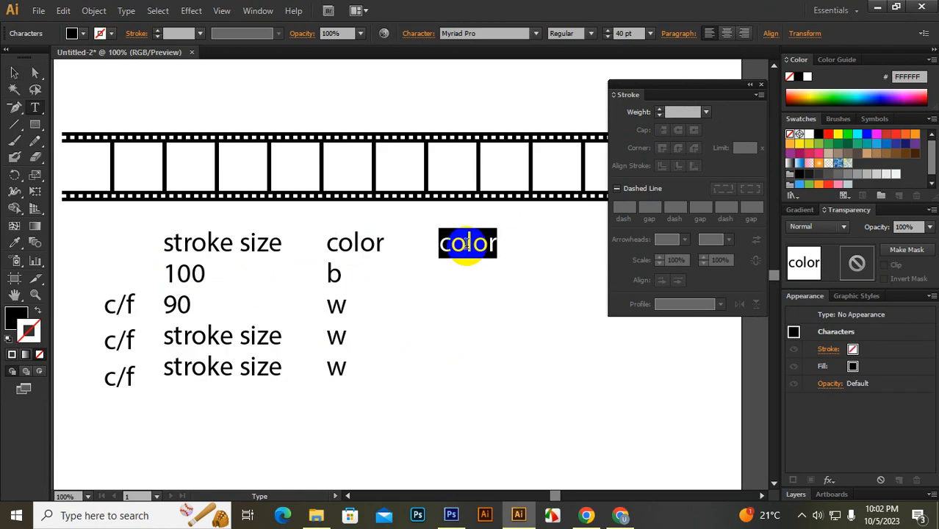
pyautogui.write('S')
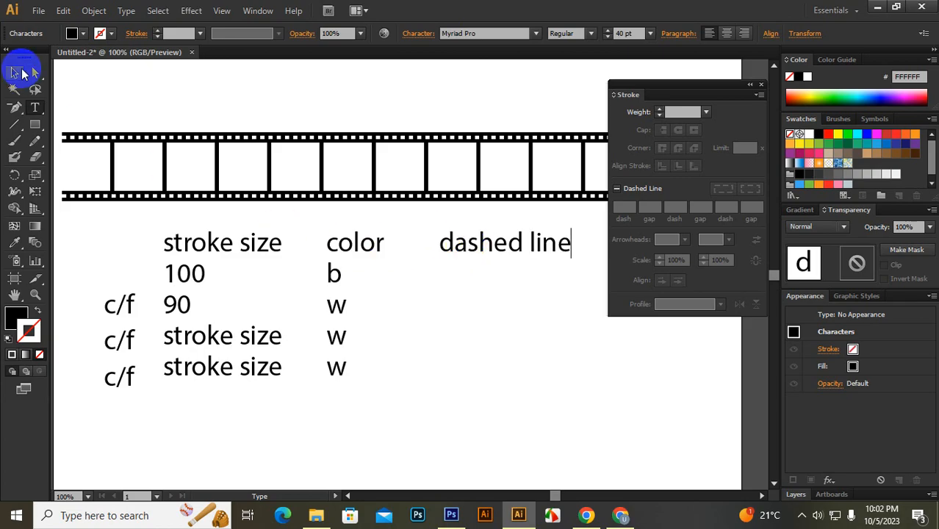
pyautogui.click(14, 72)
# Step: Apply All Caps to all the note texts under the film strip
pyautogui.moveTo(103, 227); pyautogui.dragTo(588, 359)
pyautogui.hotkey('ctrl', 't')
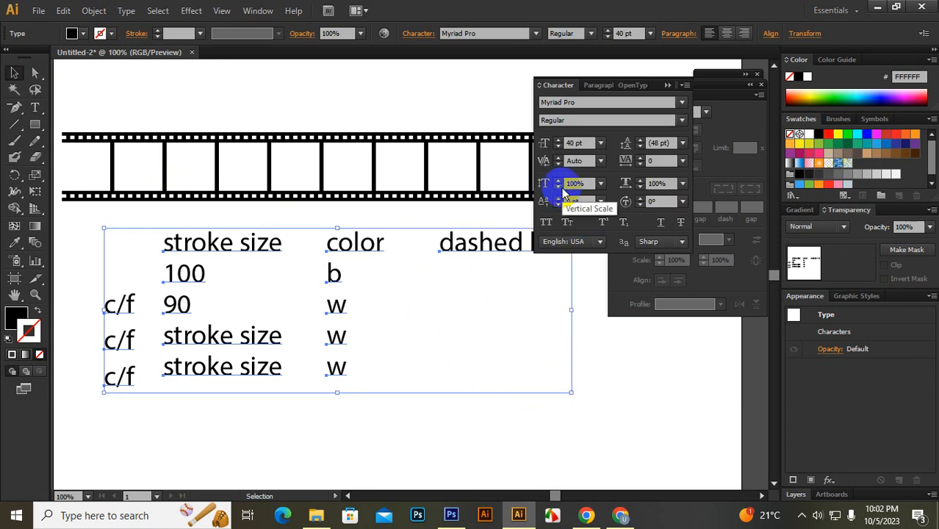
pyautogui.click(546, 222)
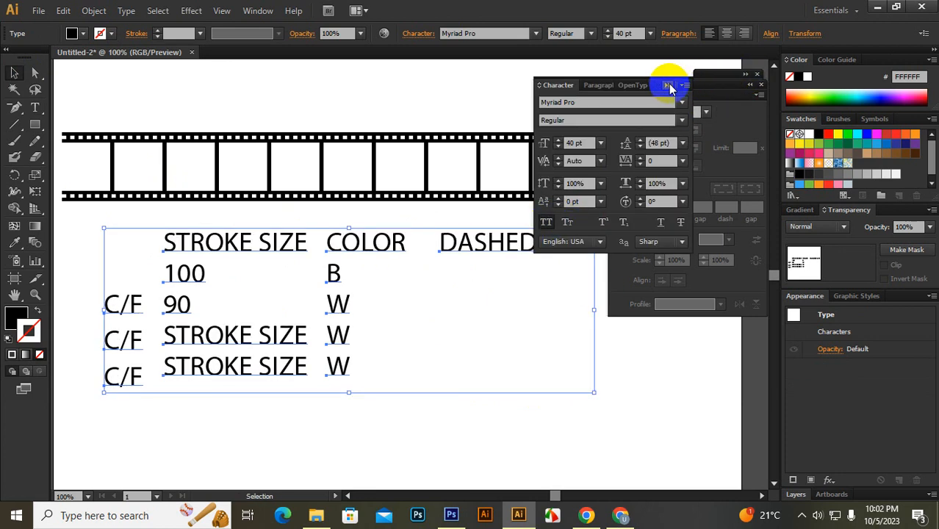
pyautogui.click(668, 85)
pyautogui.click(292, 441)
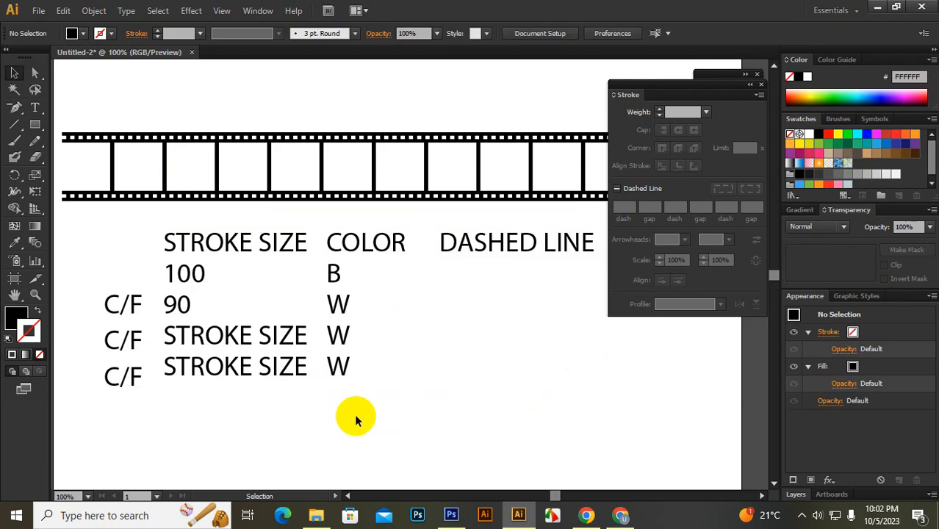
# Step: Shift the column of "B" and "W" letters to the right so it sits centrally under the COLOR heading
pyautogui.moveTo(326, 268); pyautogui.dragTo(381, 371)
pyautogui.moveTo(337, 273); pyautogui.dragTo(367, 273)
# Step: Duplicate the "B" in the 100 row horizontally to the right
pyautogui.click(526, 247)
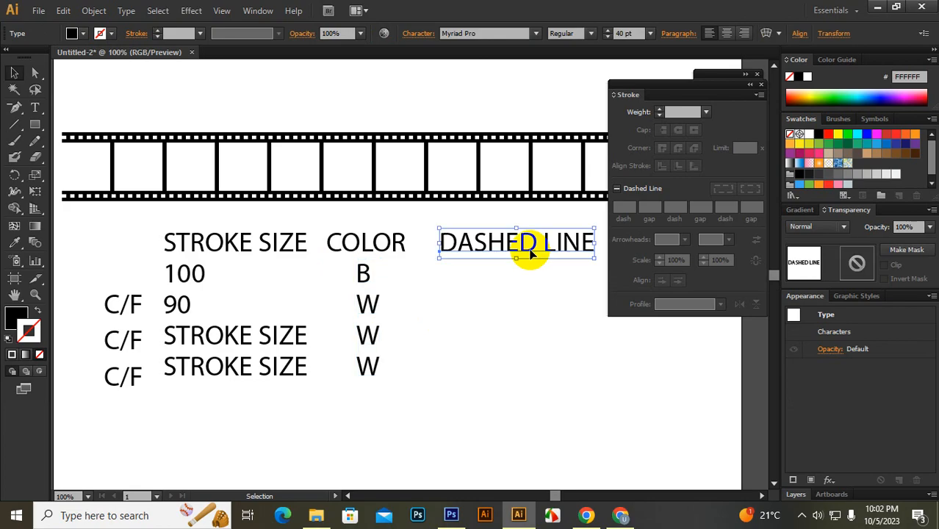
pyautogui.click(362, 273)
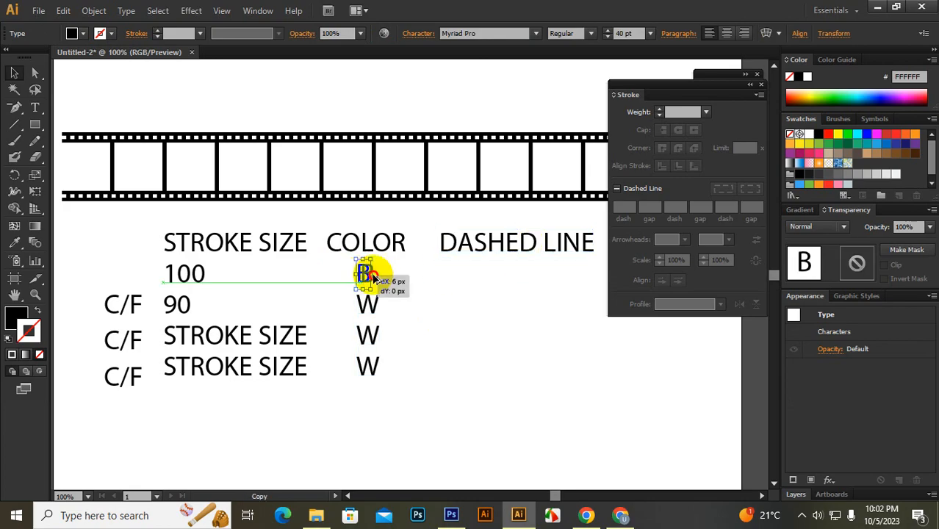